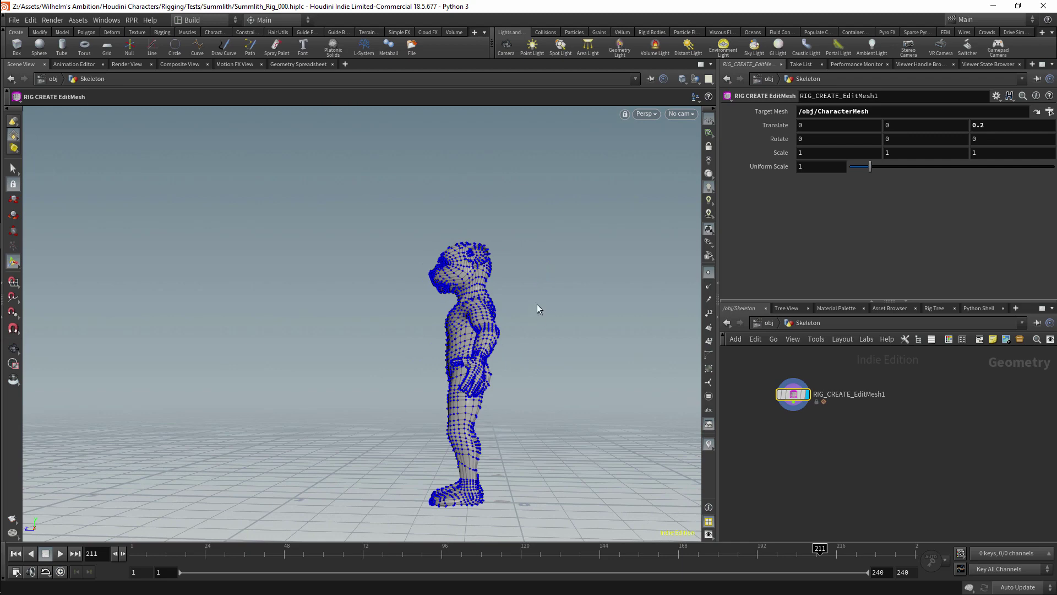
Display the mesh as a wireframe in the right view and set the edit mesh node's Z translate to 0.0484
key("space+4")
left_click(682, 79)
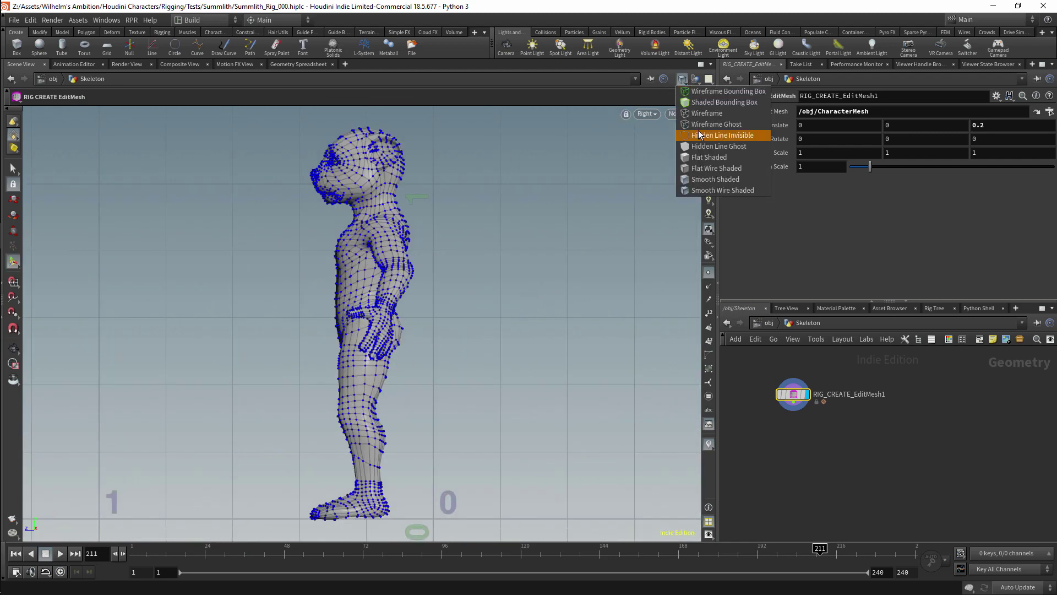
left_click(700, 135)
middle_click_drag(990, 127, 606, 171)
scroll(442, 186, "up", 5)
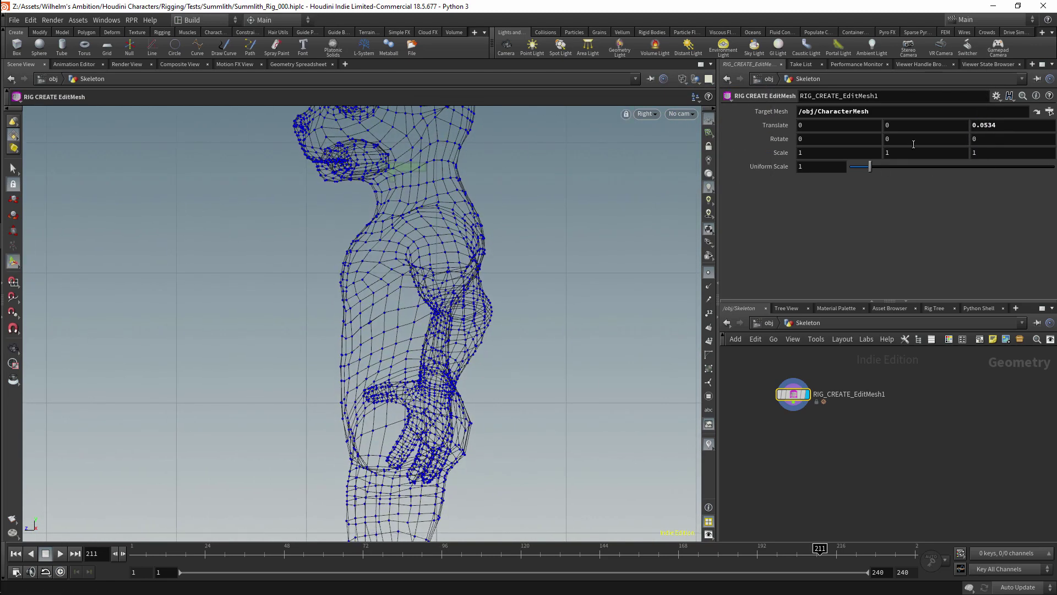
middle_click_drag(978, 126, 948, 166)
scroll(469, 341, "down", 5)
Add a RIG CREATE Skeleton node beside the edit mesh node
key("Tab")
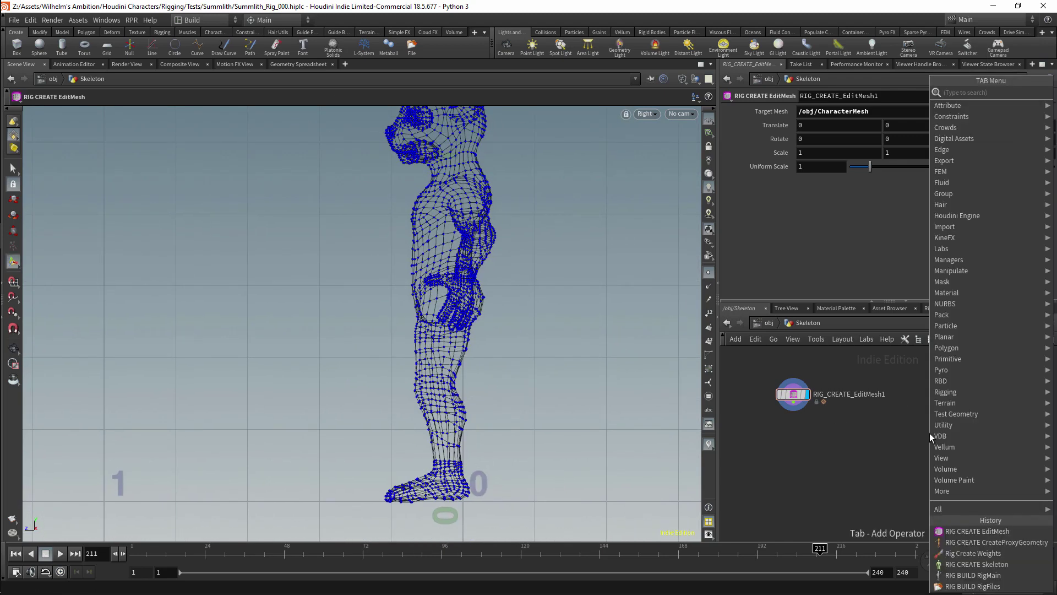
mouse_move(953, 139)
left_click(864, 186)
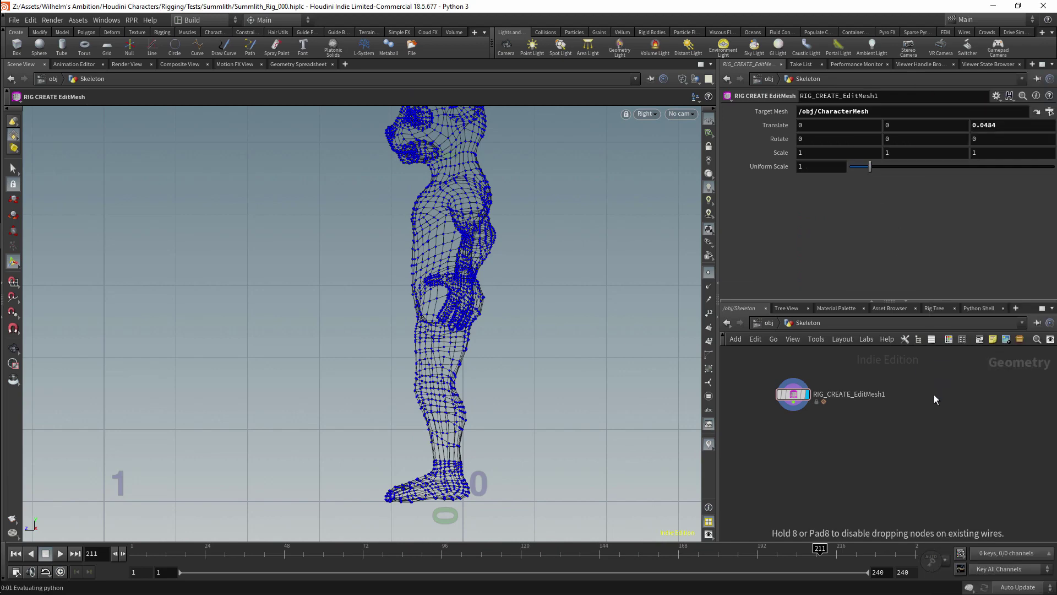
left_click(934, 394)
scroll(517, 283, "up", 5)
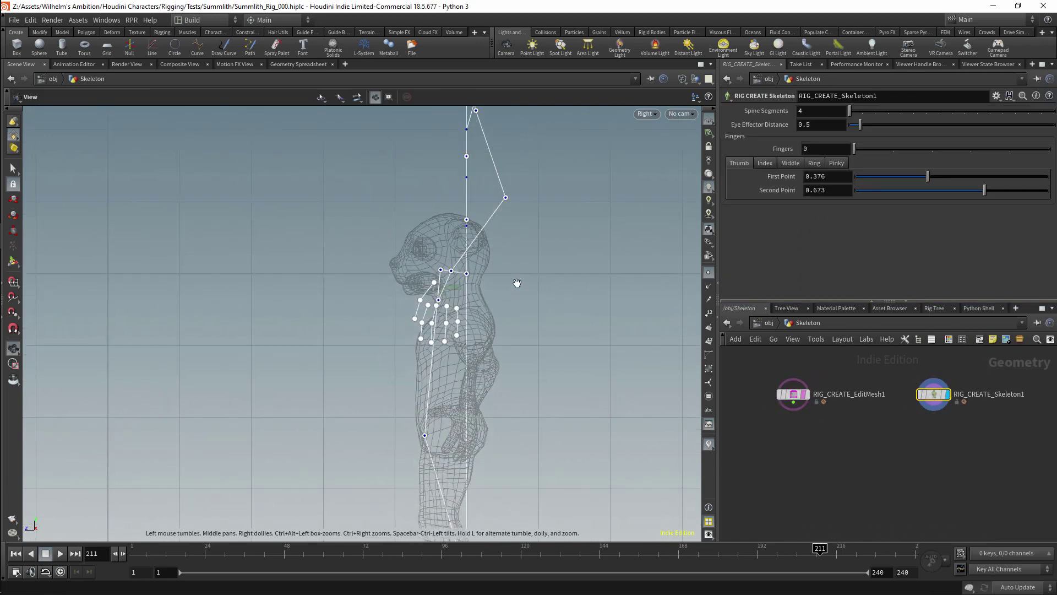
Enter Rig Pose on the skeleton in the perspective view and unlock the skeleton node for editing
key("Tab")
left_click(596, 417)
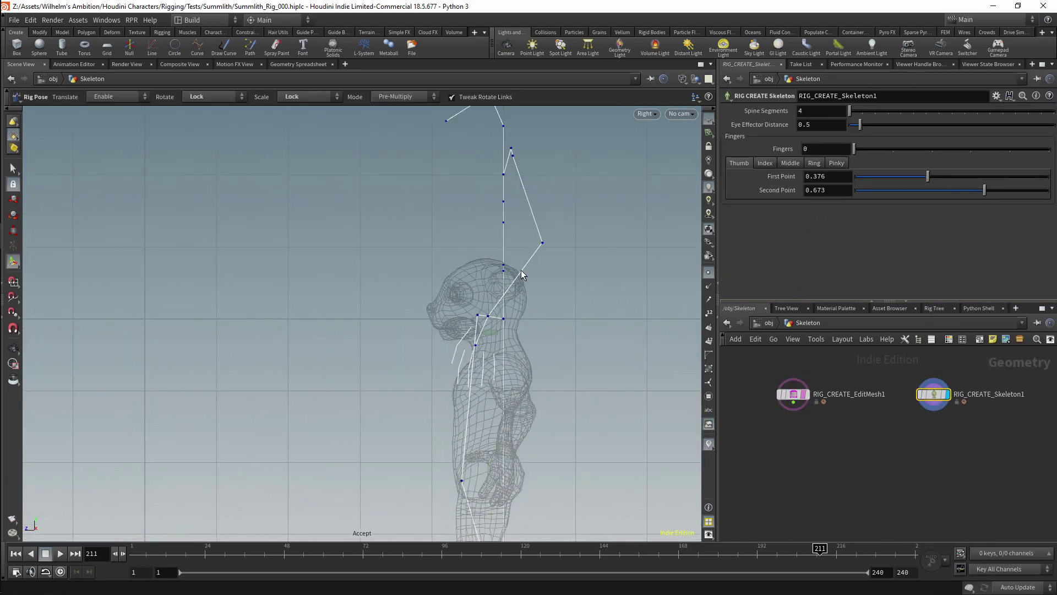
key("space+1")
right_click(573, 238)
left_click(577, 280)
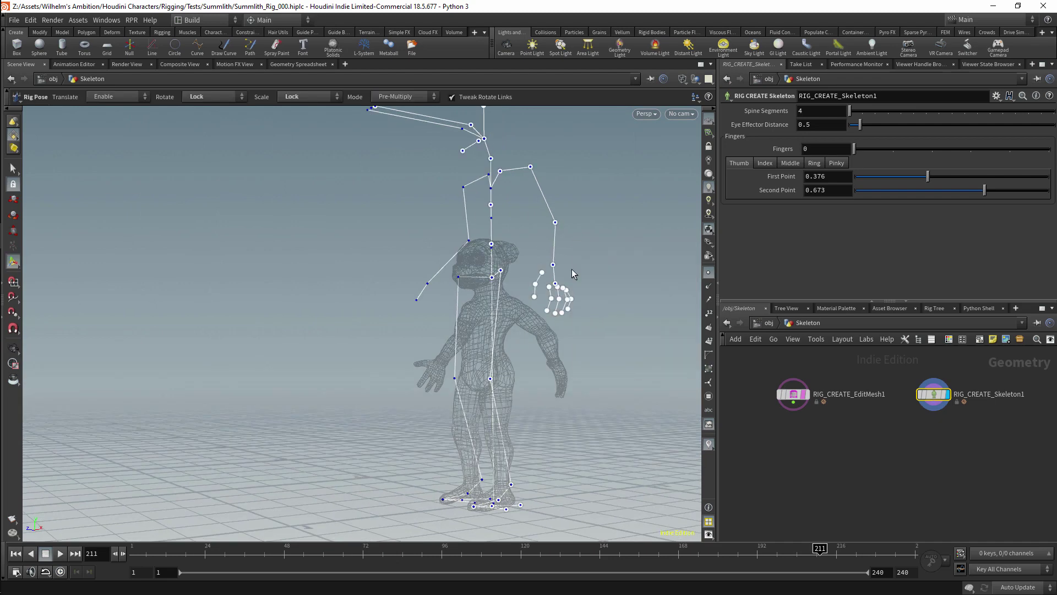
right_click(931, 394)
left_click(970, 549)
Try showing joint axes instead of joint markers on the skeleton through the Rig Pose display options
right_click(570, 243)
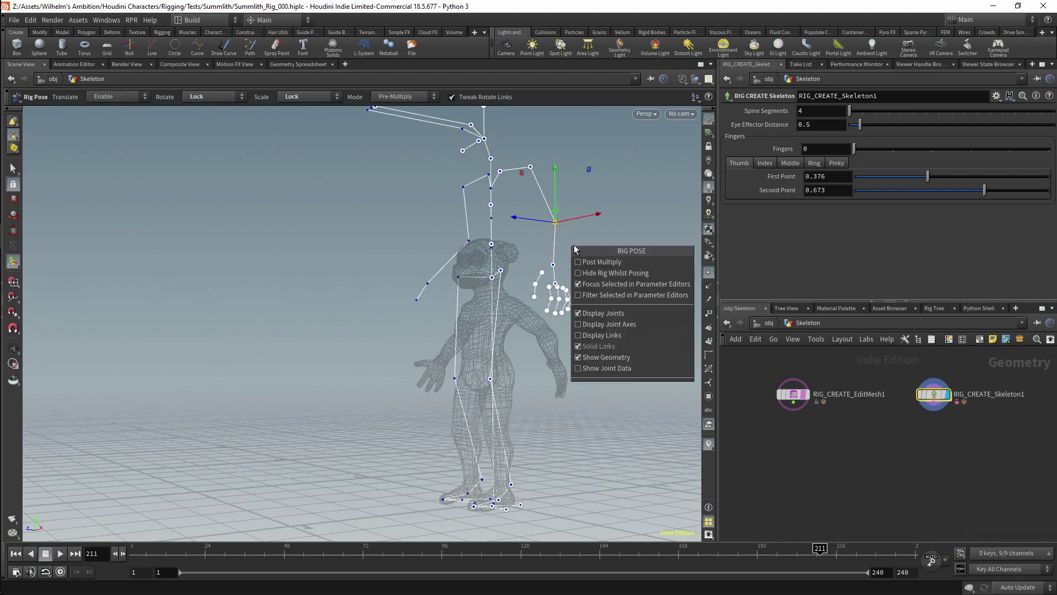
left_click(628, 315)
right_click(556, 229)
left_click(581, 306)
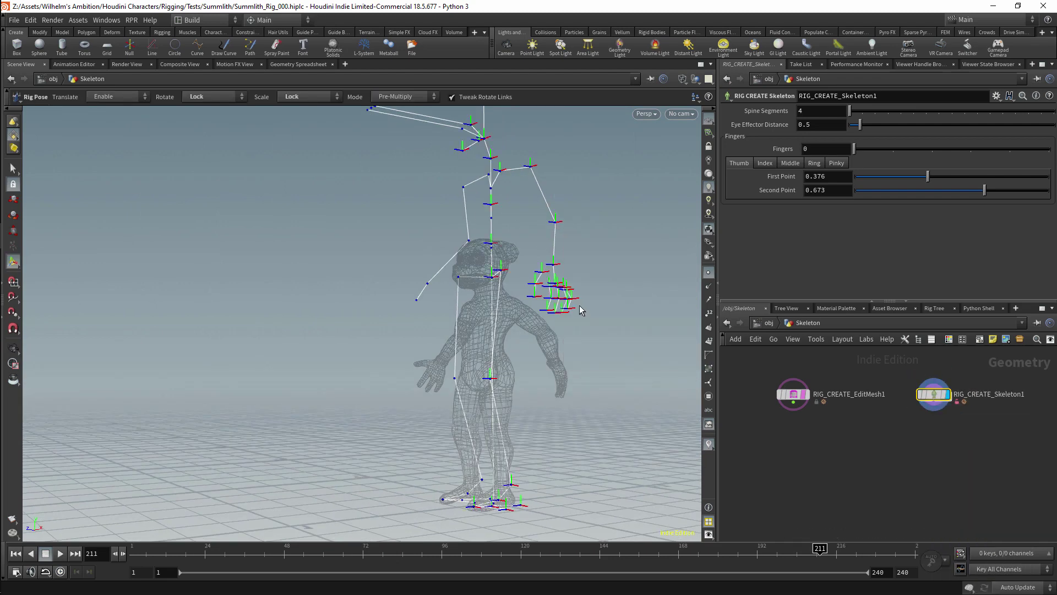
right_click(579, 305)
left_click(589, 337)
right_click(606, 358)
left_click(605, 292)
right_click(603, 292)
left_click(633, 369)
Set the skeleton's number of fingers to 4
key("Escape")
scroll(616, 259, "up", 3)
key("Return")
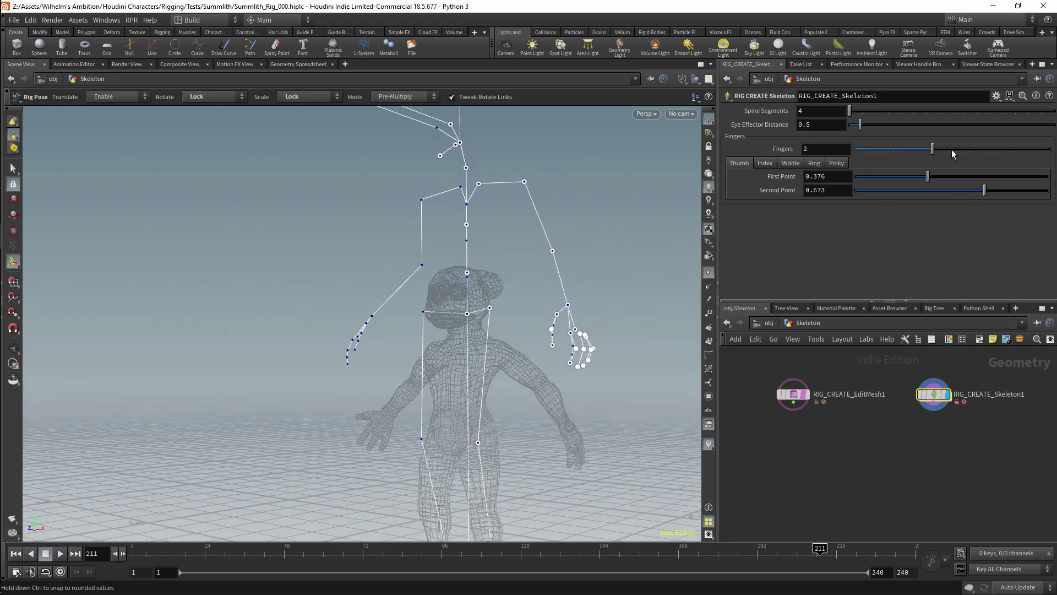
key("Escape")
left_click_drag(633, 331, 528, 331)
key("s")
key("Return")
left_click_drag(465, 236, 431, 268)
key("Escape")
key("s")
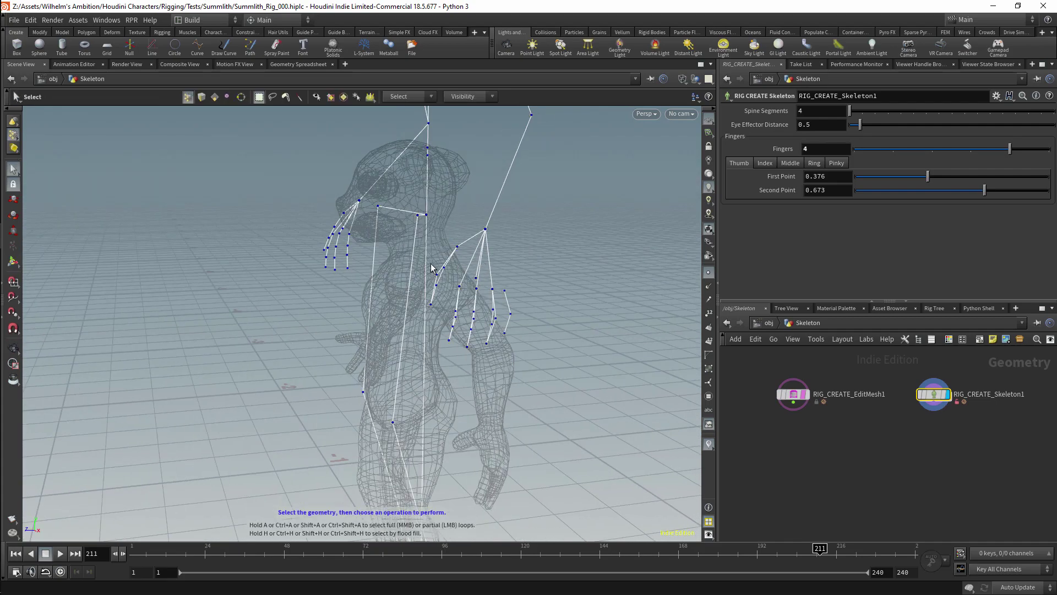
Move the hand and finger joints onto the mesh's hand, aligning them in the right view
key("space+4")
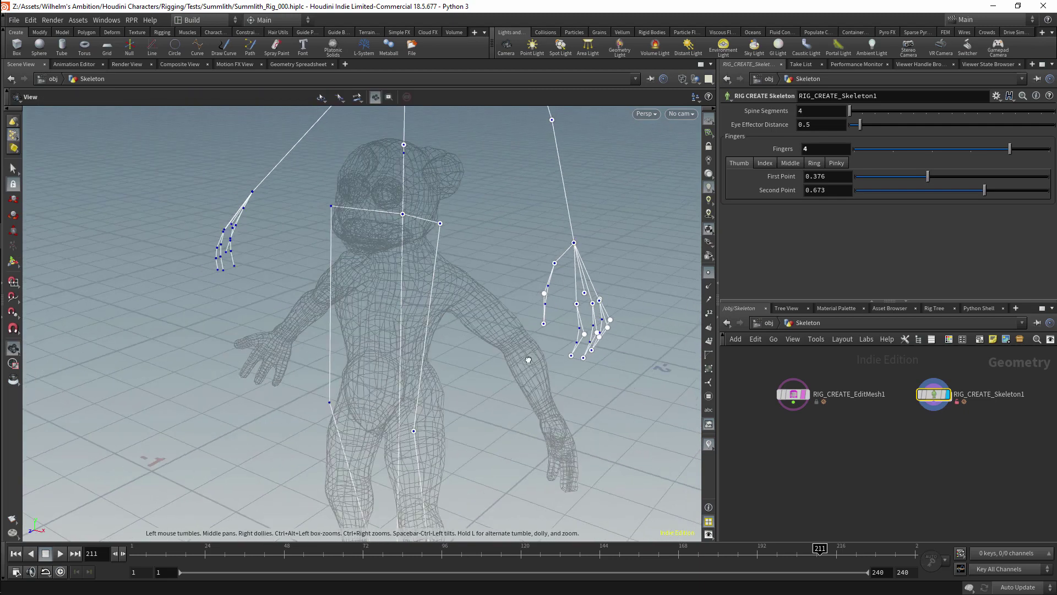
scroll(553, 306, "up", 2)
middle_click_drag(553, 306, 430, 279)
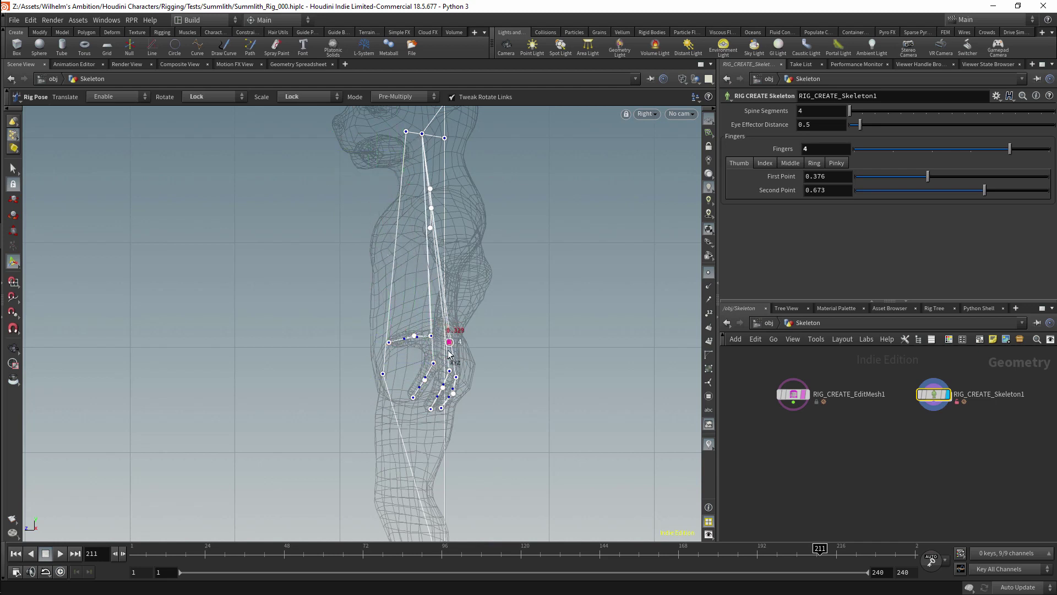
left_click_drag(420, 159, 461, 301)
scroll(441, 258, "down", 3)
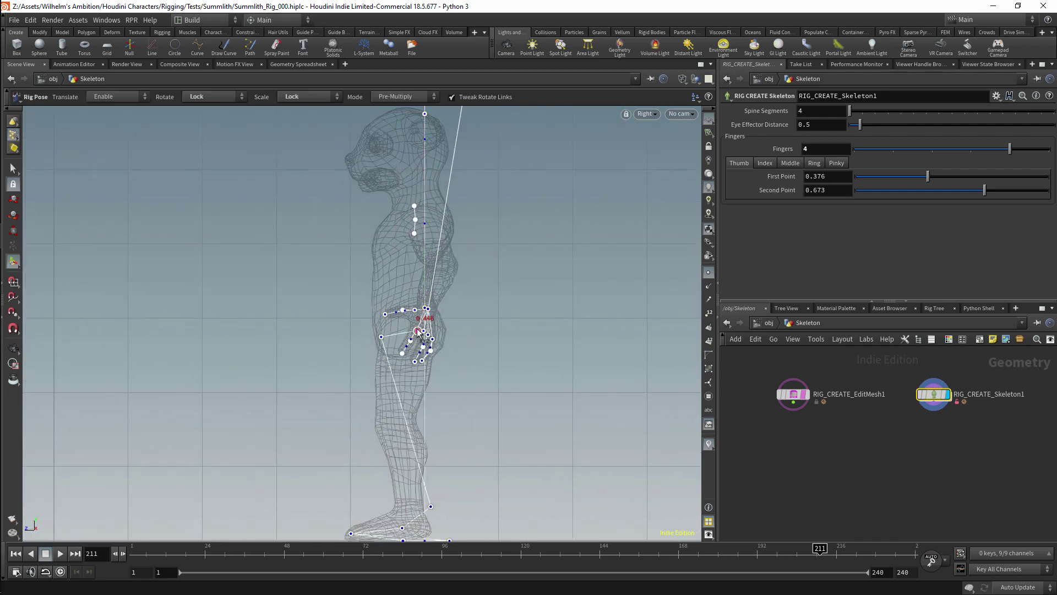
Switch to the four-view layout and align the hip, knee and ankle joints with the mesh's leg in the front and right views
key("space+1")
key("space+b")
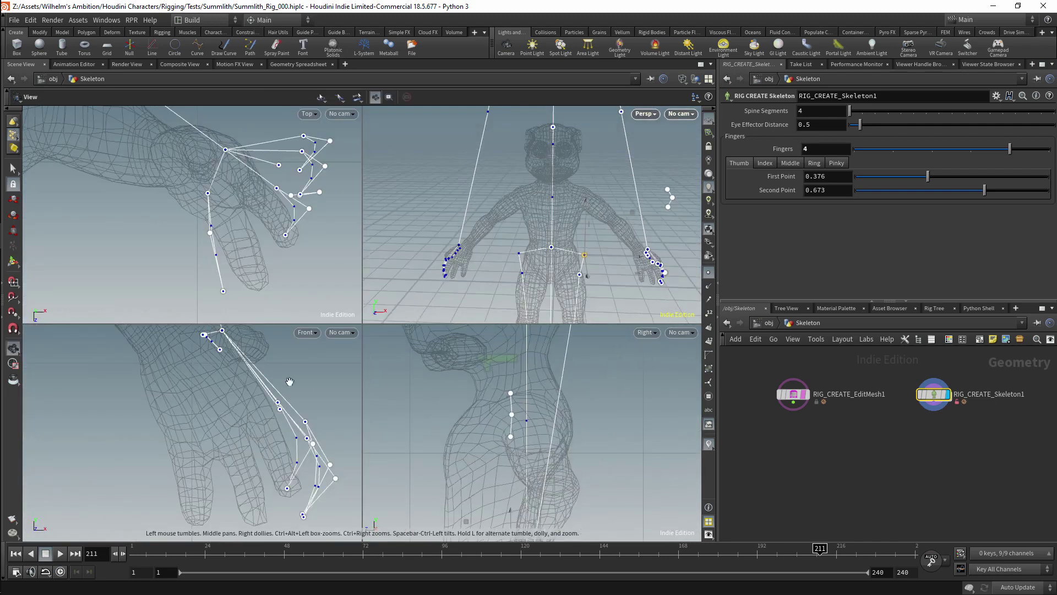
scroll(330, 380, "down", 3)
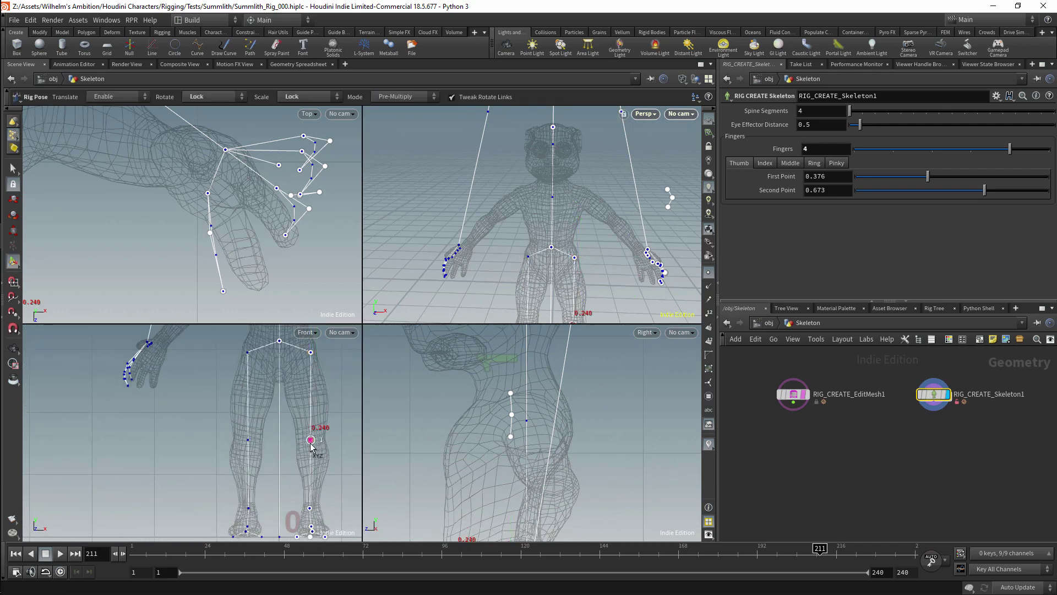
scroll(311, 385, "up", 2)
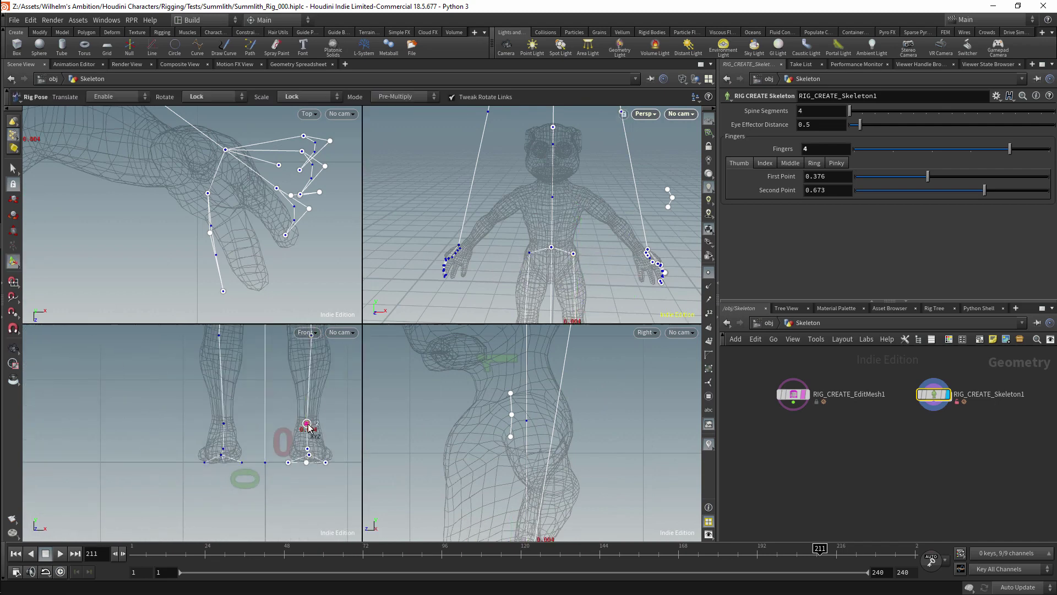
scroll(563, 429, "down", 4)
scroll(510, 437, "up", 4)
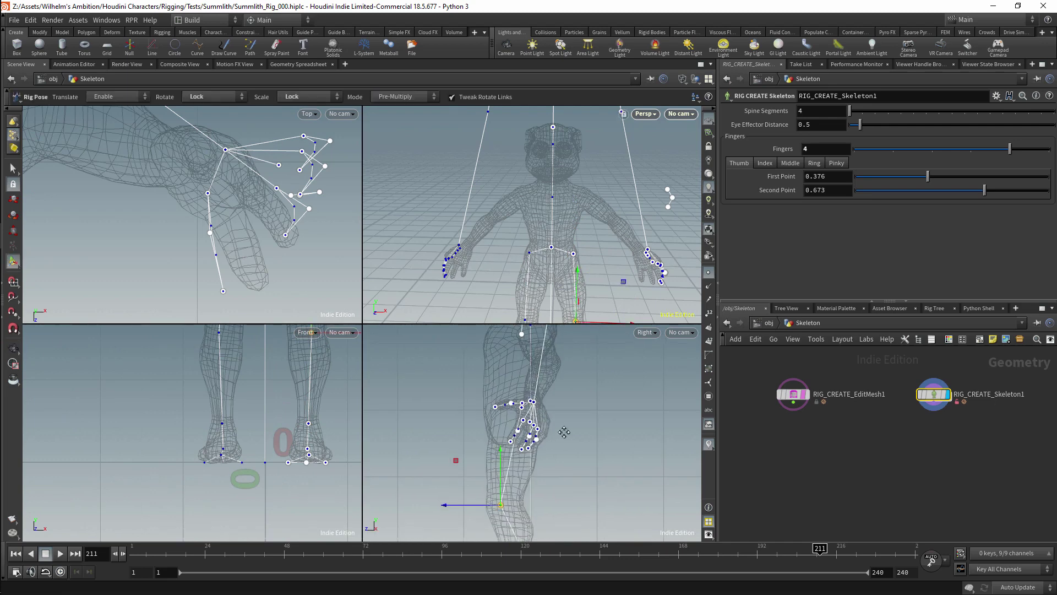
scroll(501, 441, "down", 3)
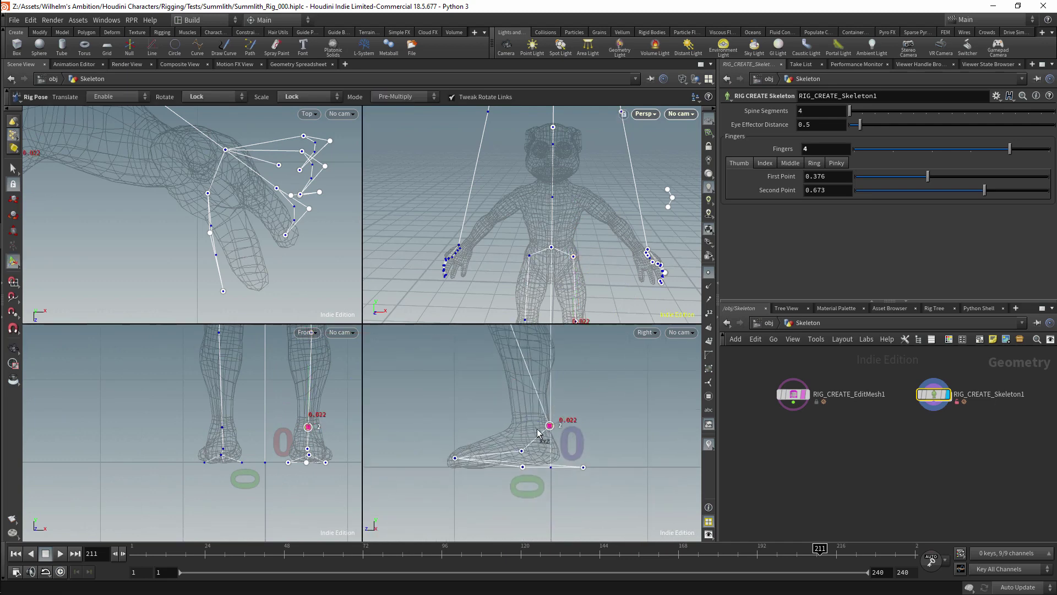
Move the toe-tip joint to the front of the sole and the ball joint inside the foot in the right view
left_click(445, 468)
left_click_drag(522, 451, 503, 447)
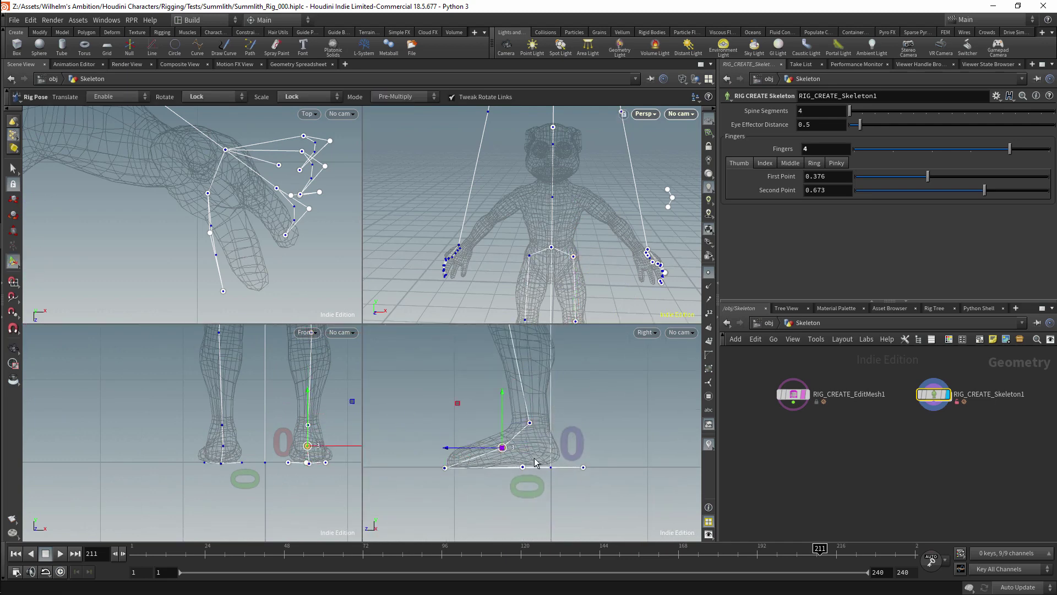
Position the heel and side pivot joints around the outline of the foot's sole
left_click(521, 467)
key("f")
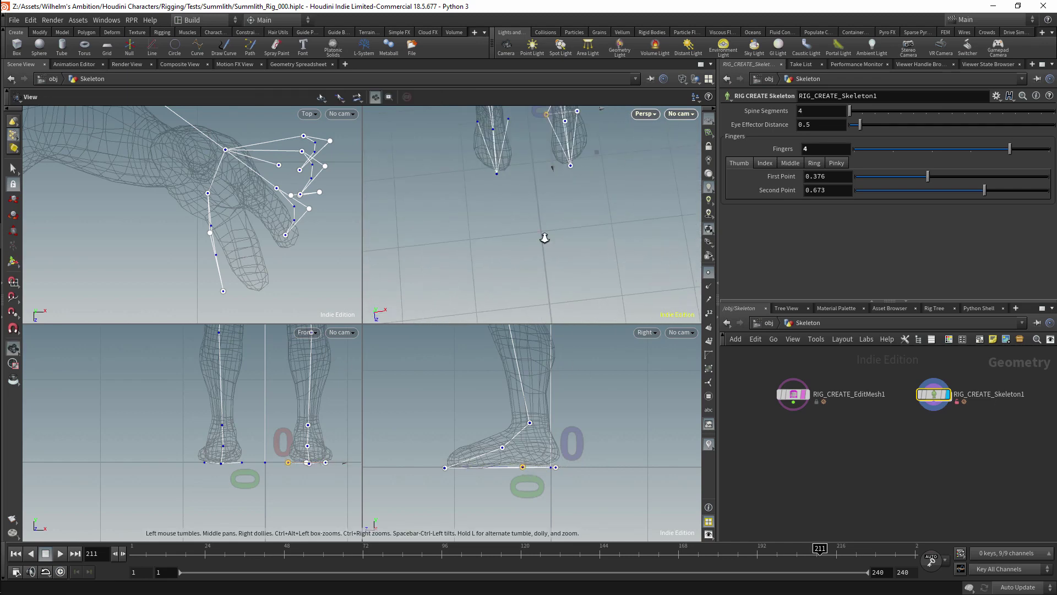
left_click_drag(572, 253, 642, 277)
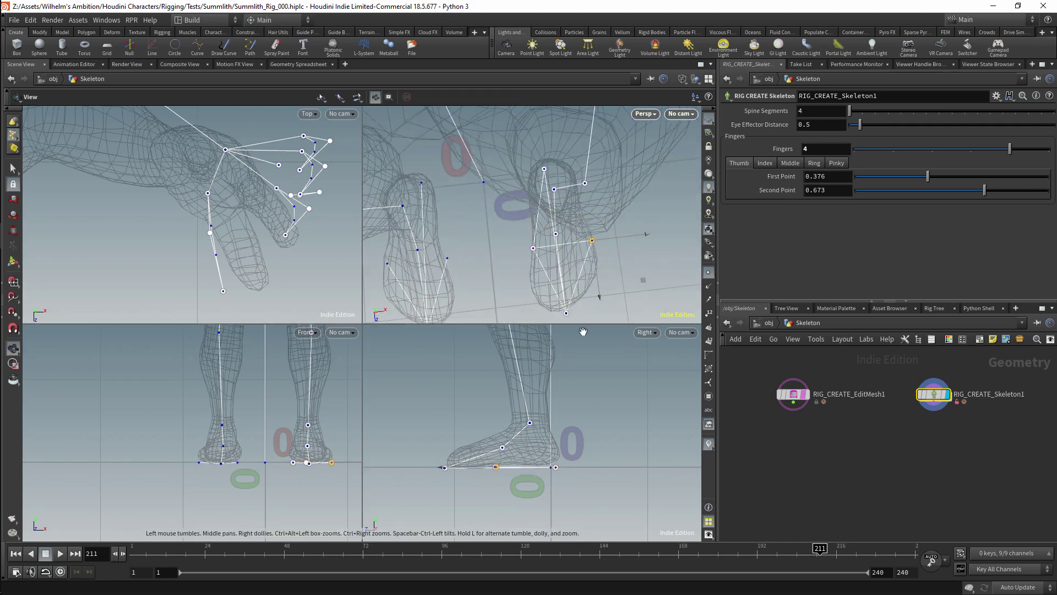
Adjust the knee joint's position inside the mesh's leg in the right view
middle_click_drag(496, 341, 495, 517, "alt")
left_click(489, 447)
left_click_drag(489, 447, 489, 466)
key("Escape")
scroll(489, 465, "down", 3)
scroll(301, 376, "down", 5)
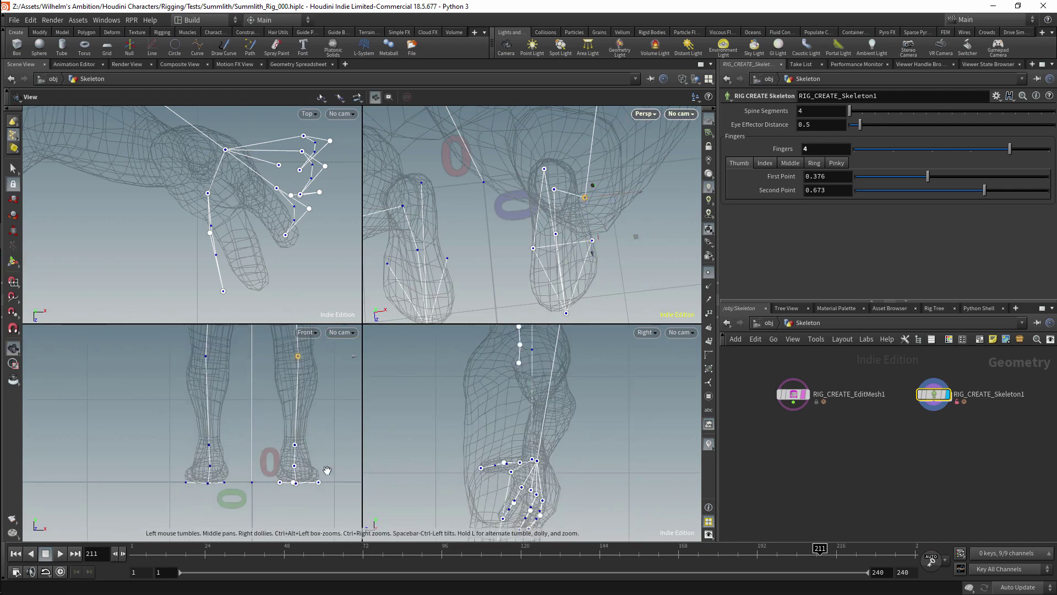
Move the spine and neck-base joints down into the mesh's torso in the front view
key("Return")
middle_click_drag(301, 376, 291, 473)
left_click(280, 358)
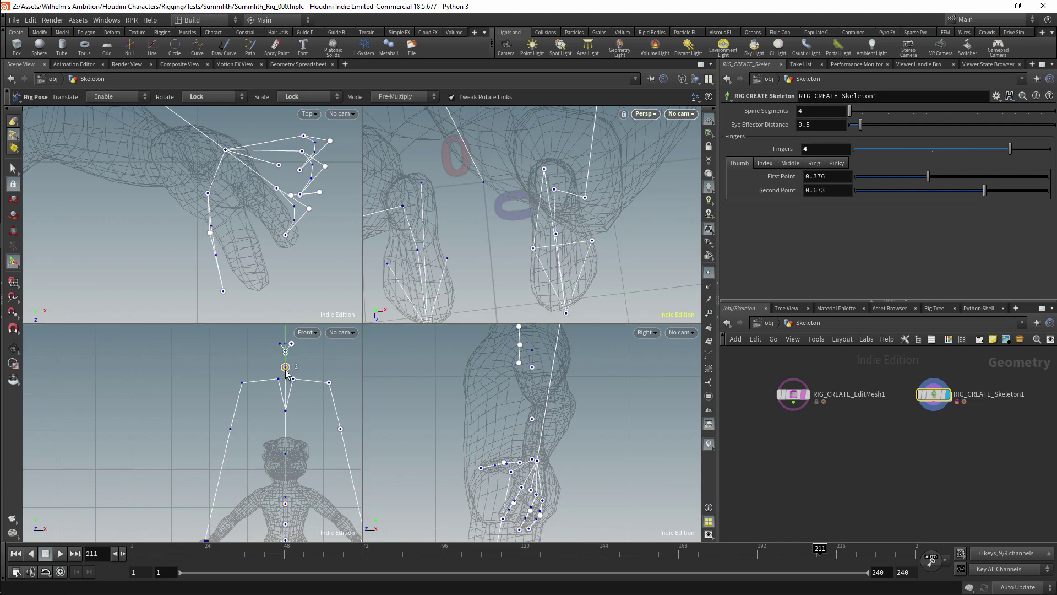
left_click_drag(285, 480, 291, 464)
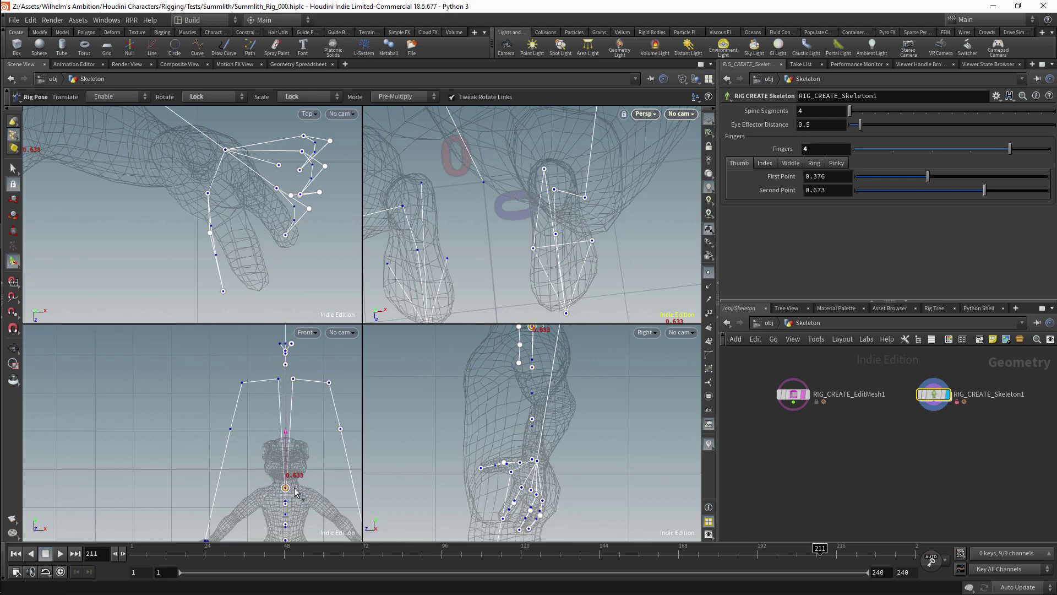
Fit the arm's clavicle, shoulder and elbow joints to the mesh in the front and right views
left_click_drag(298, 401, 295, 511)
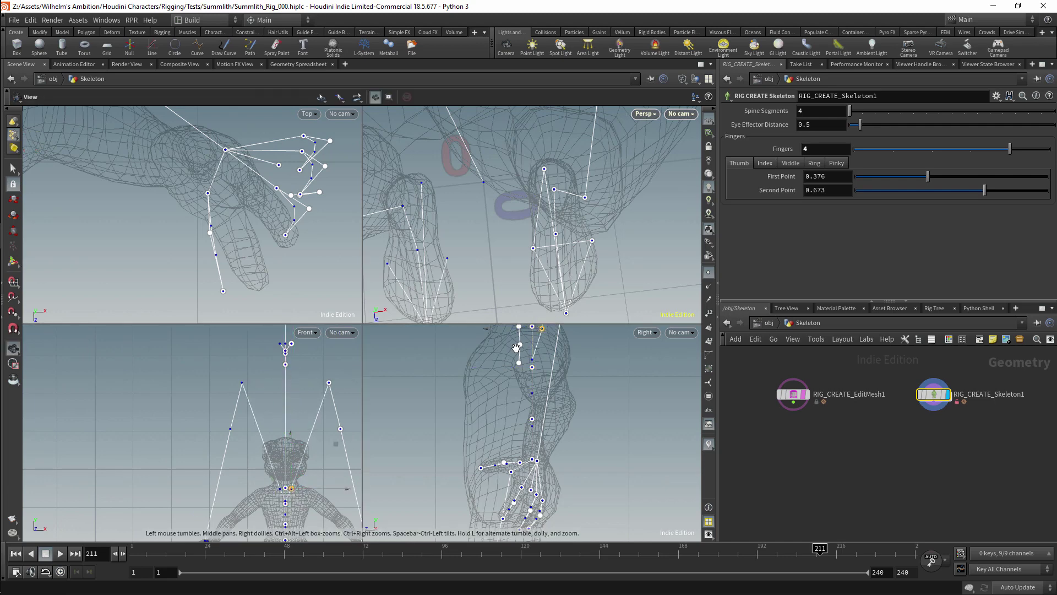
middle_click_drag(538, 334, 519, 422, "alt")
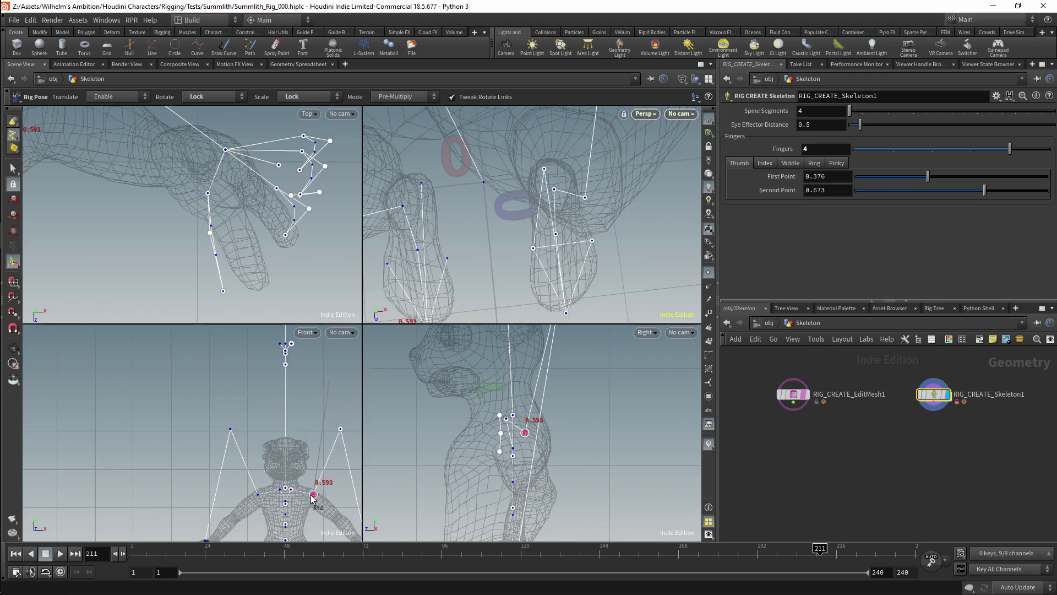
middle_click_drag(311, 498, 291, 426, "alt")
left_click_drag(321, 357, 321, 445)
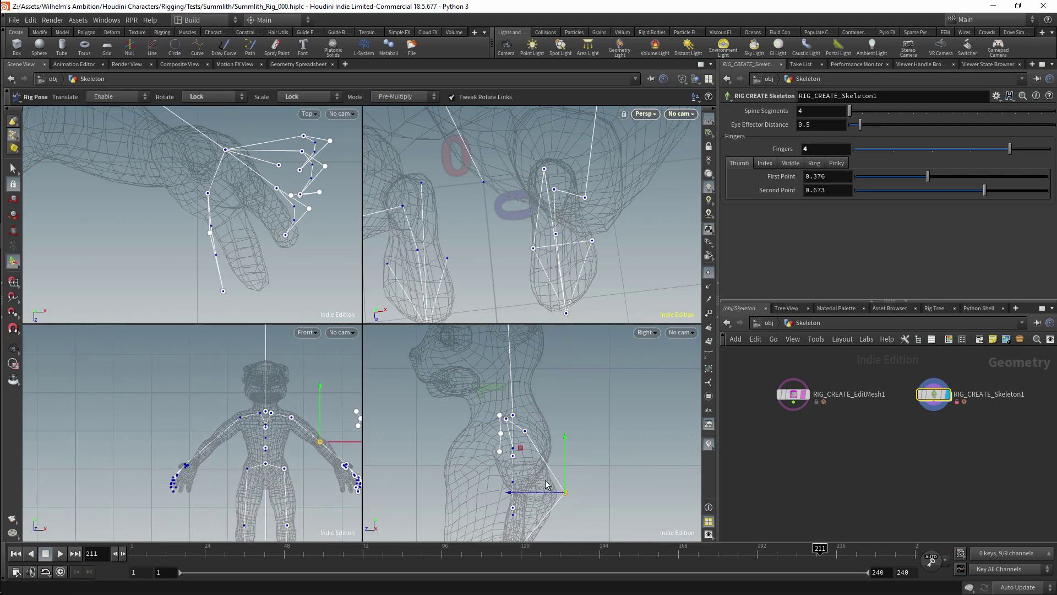
left_click_drag(559, 499, 536, 498)
scroll(515, 385, "down", 6)
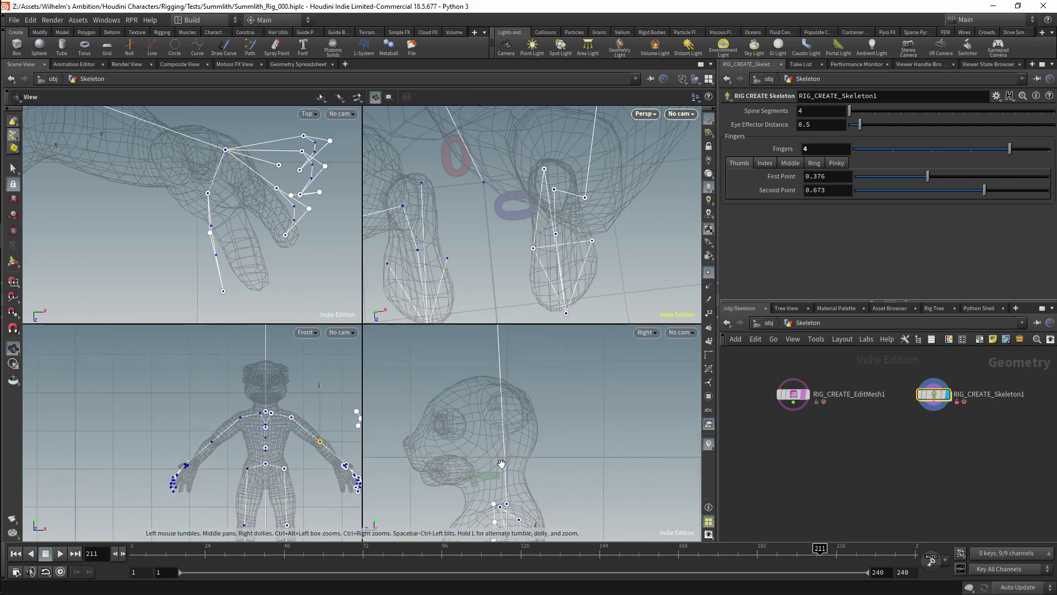
Move the head and jaw joints down into the mesh's head in the right view
left_click(509, 380)
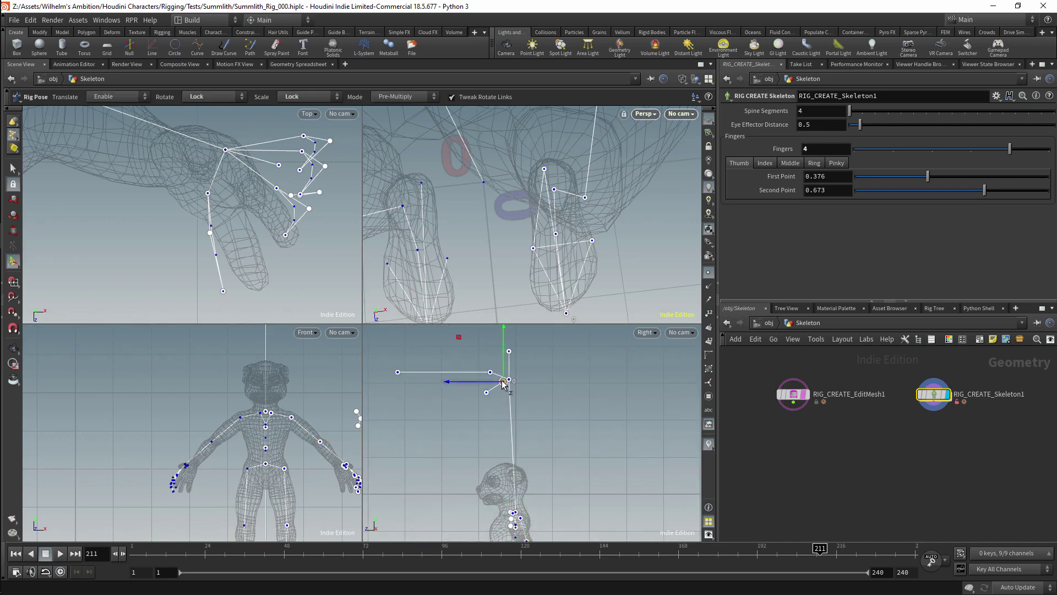
key("ctrl+z")
left_click(510, 494)
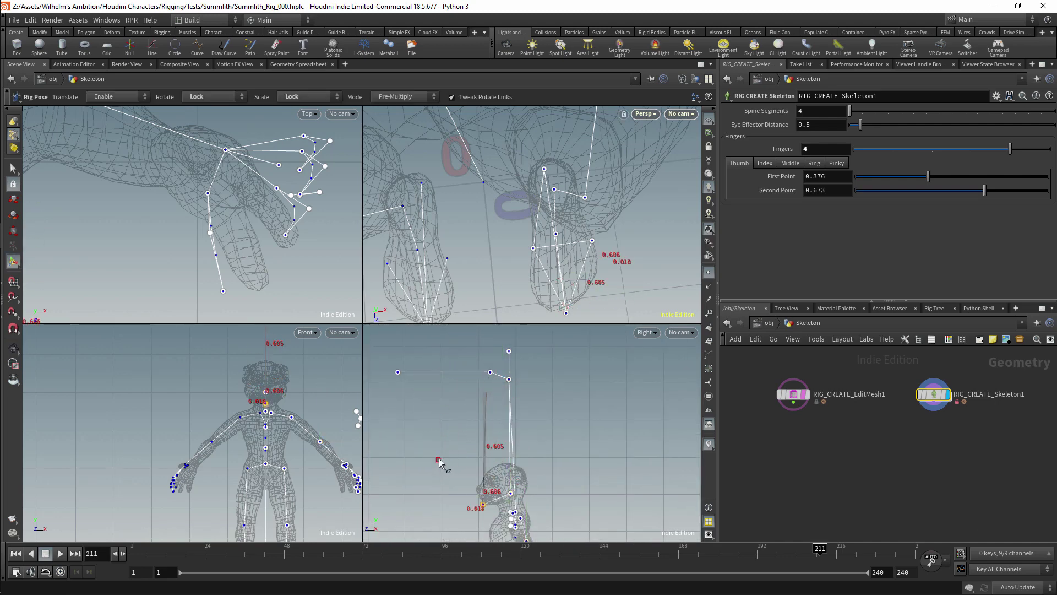
scroll(419, 424, "up", 5)
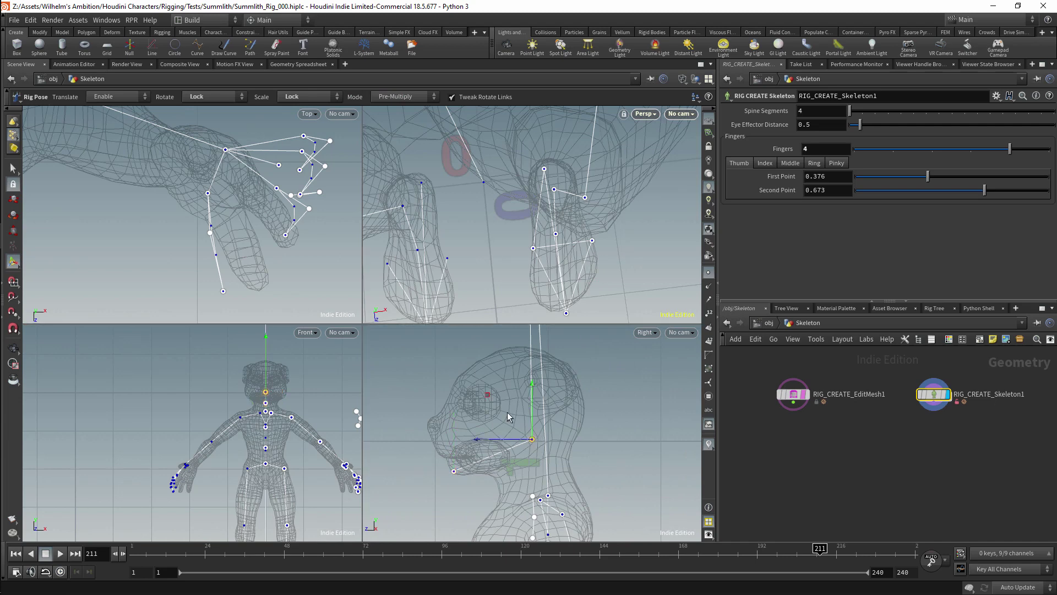
Move the head-end joint to the top of the skull and the eye joint to the center of the mesh's eye
key("s")
scroll(518, 386, "down", 4)
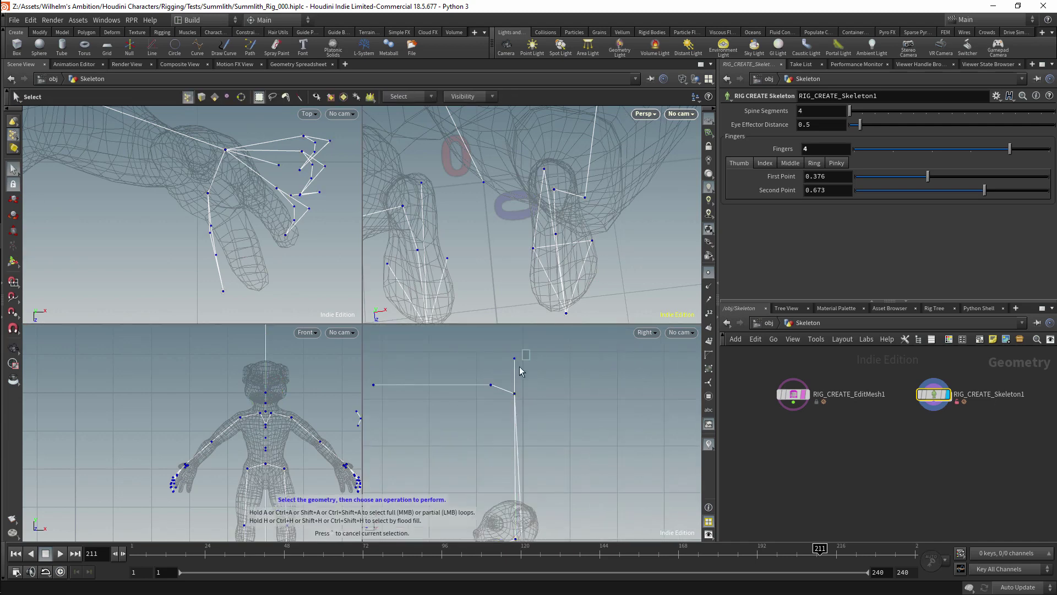
key("Return")
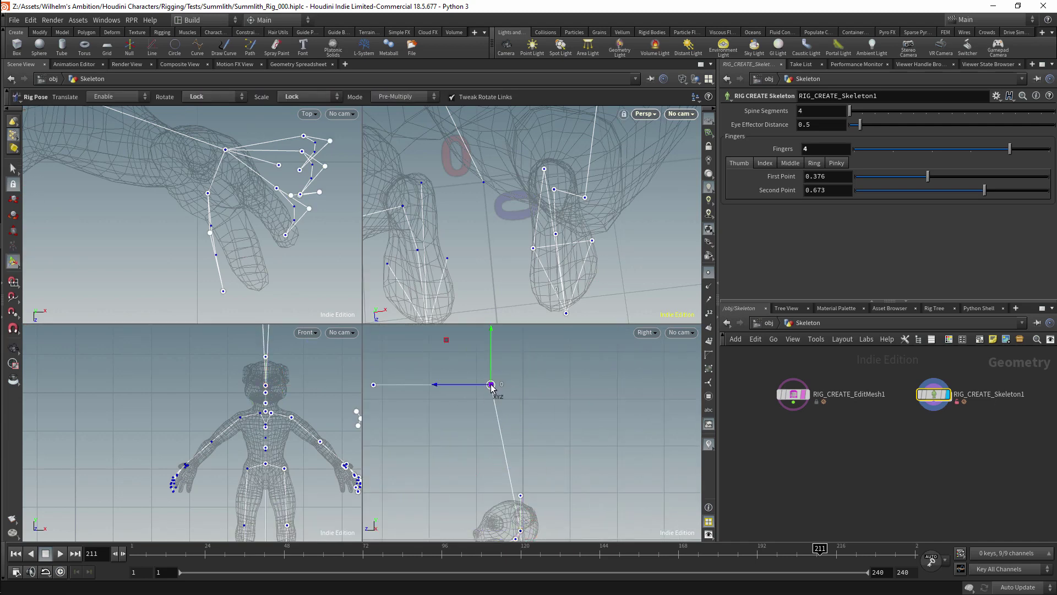
scroll(492, 387, "up", 5)
left_click(512, 403)
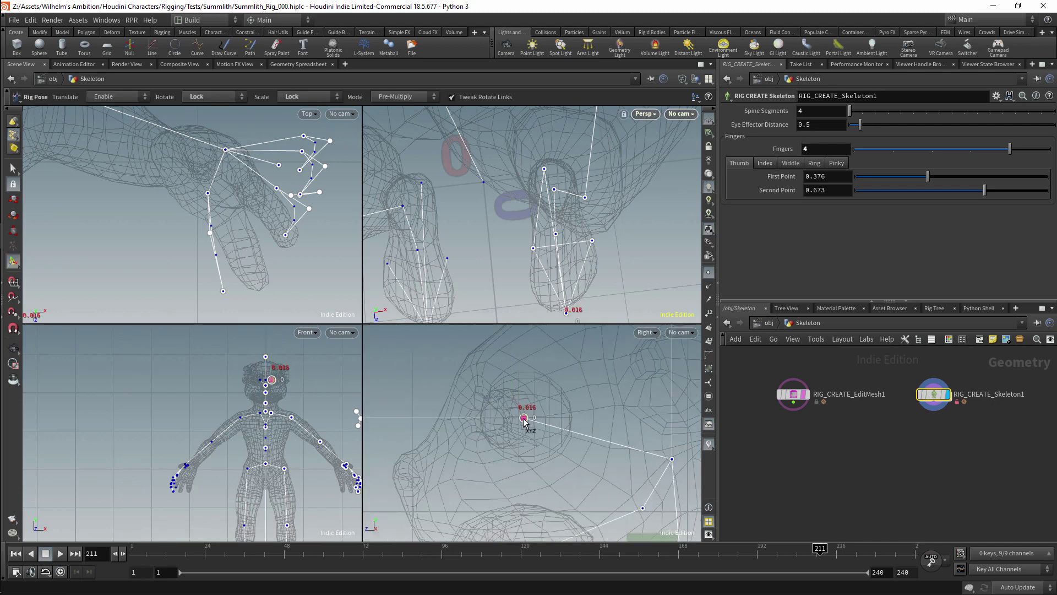
Align the eye joint horizontally with the center of the mesh's eye in the front view
scroll(261, 371, "up", 8)
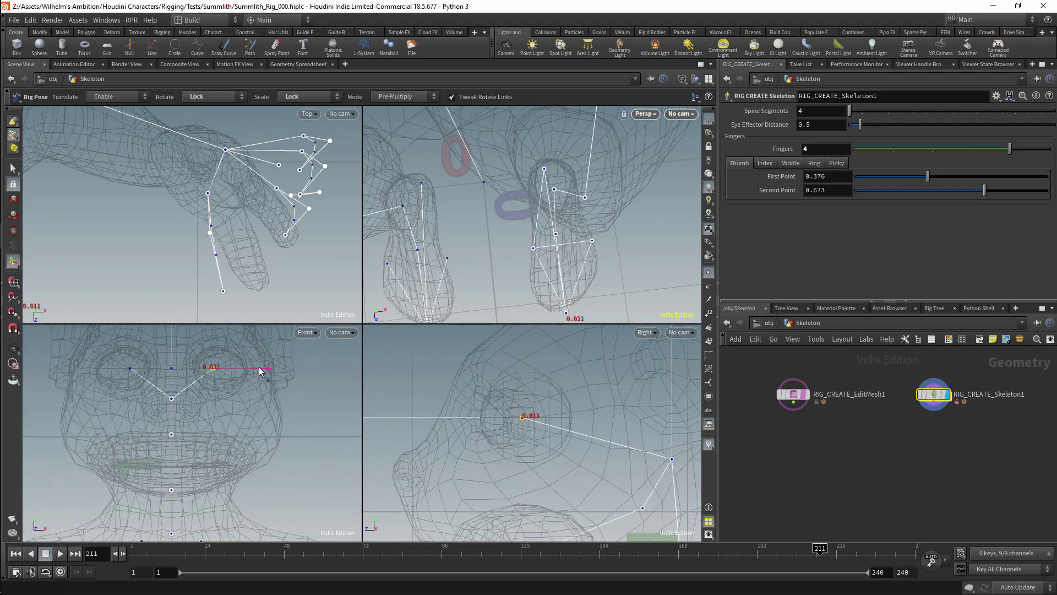
middle_click_drag(261, 372, 265, 423)
scroll(579, 368, "down", 3)
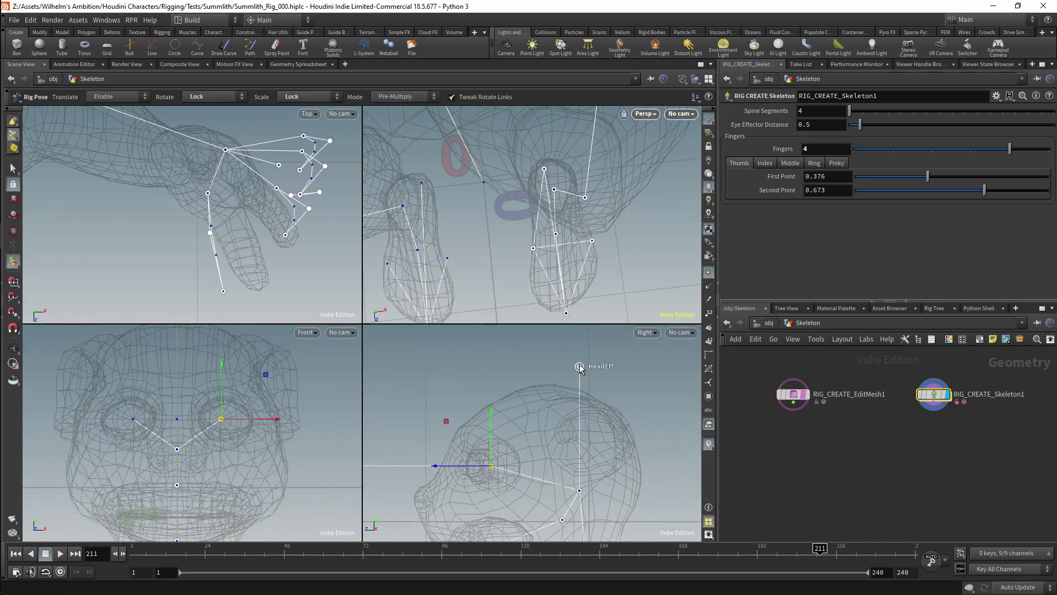
Lower the upper spine joint slightly within the mesh's chest in the front view
key("Escape")
middle_click_drag(579, 391, 600, 364)
middle_click_drag(559, 477, 553, 397)
scroll(231, 429, "down", 3)
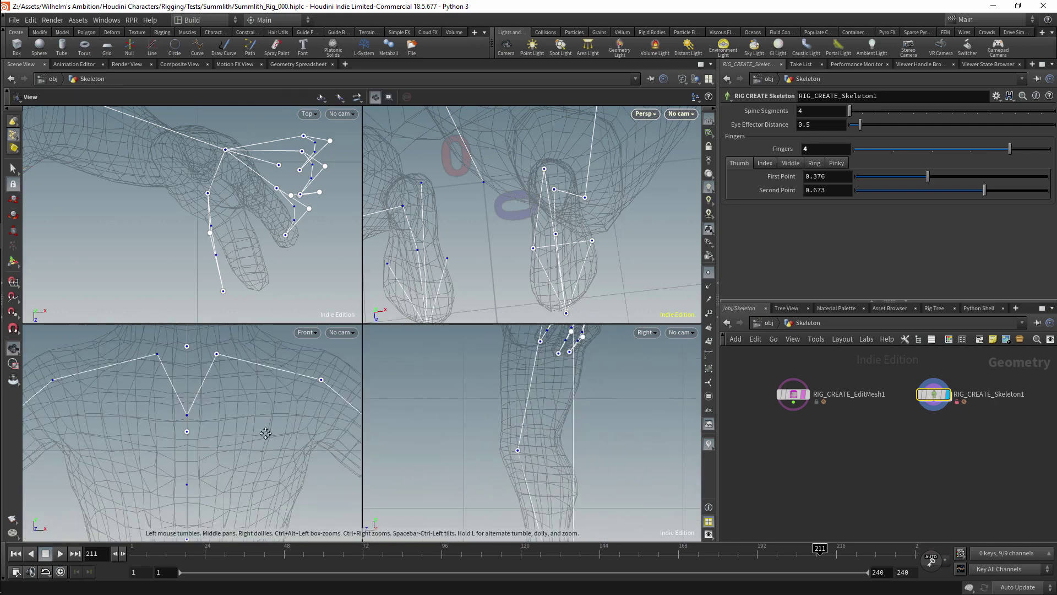
scroll(299, 475, "up", 4)
scroll(299, 474, "down", 4)
key("Return")
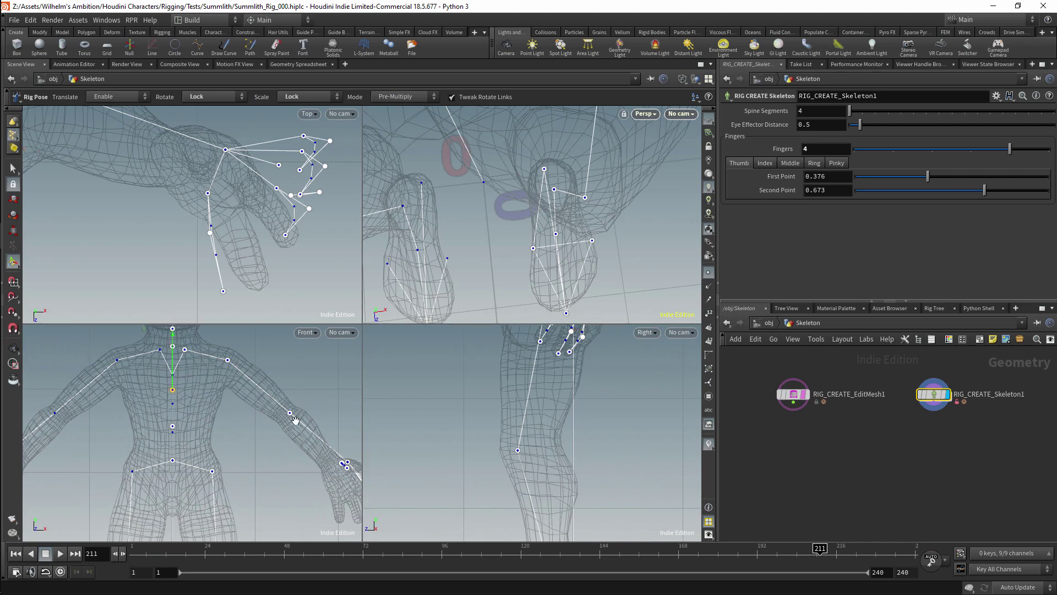
Move the thumb's middle and tip joints sideways into the mesh's thumb in the front view
scroll(296, 420, "up", 5)
scroll(500, 370, "up", 3)
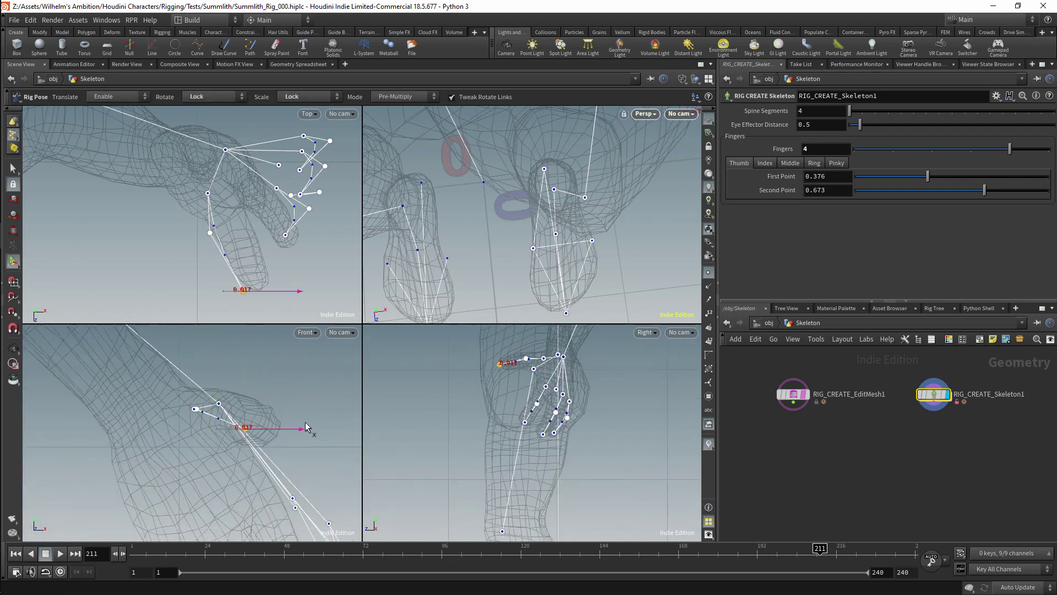
left_click_drag(289, 410, 231, 411)
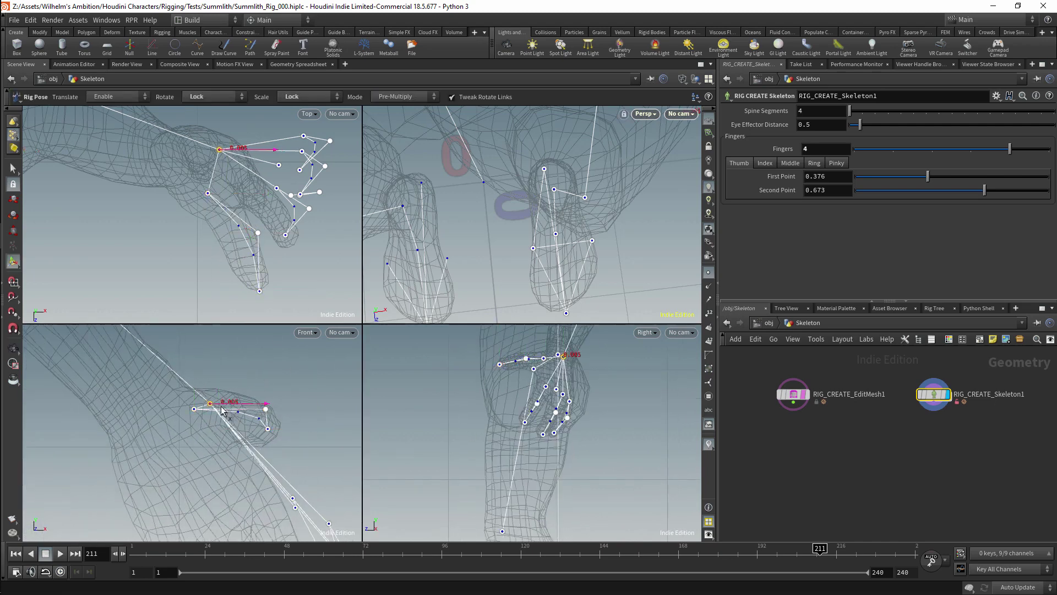
Move the wrist and elbow joints into the center of the mesh's arm in the front view
key("Escape")
middle_click_drag(264, 440, 322, 467)
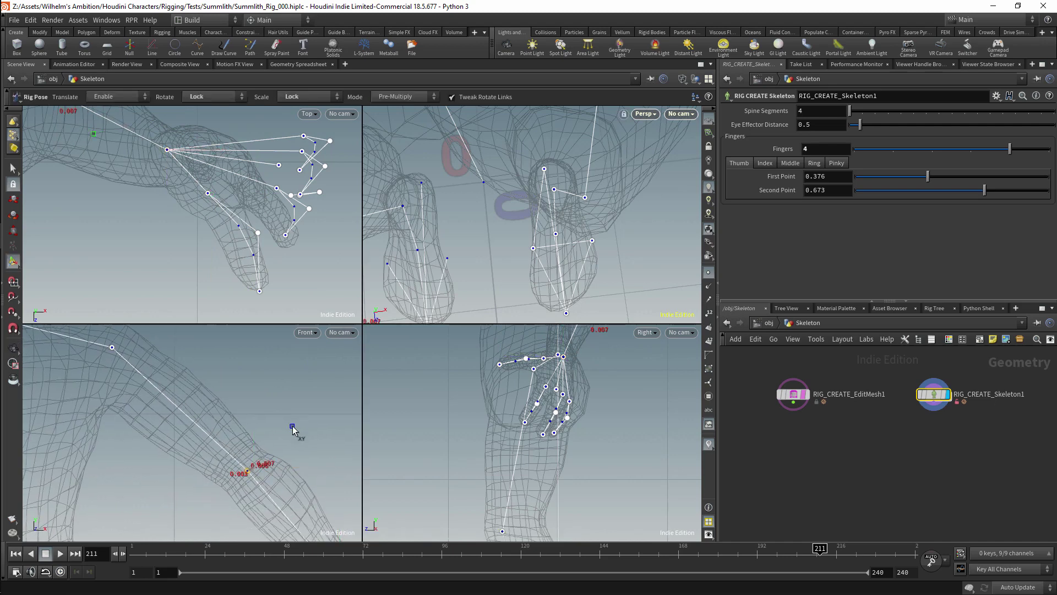
middle_click_drag(295, 432, 267, 447)
Fit the index finger's base, middle and tip joints to the mesh's index finger in the front view
key("Return")
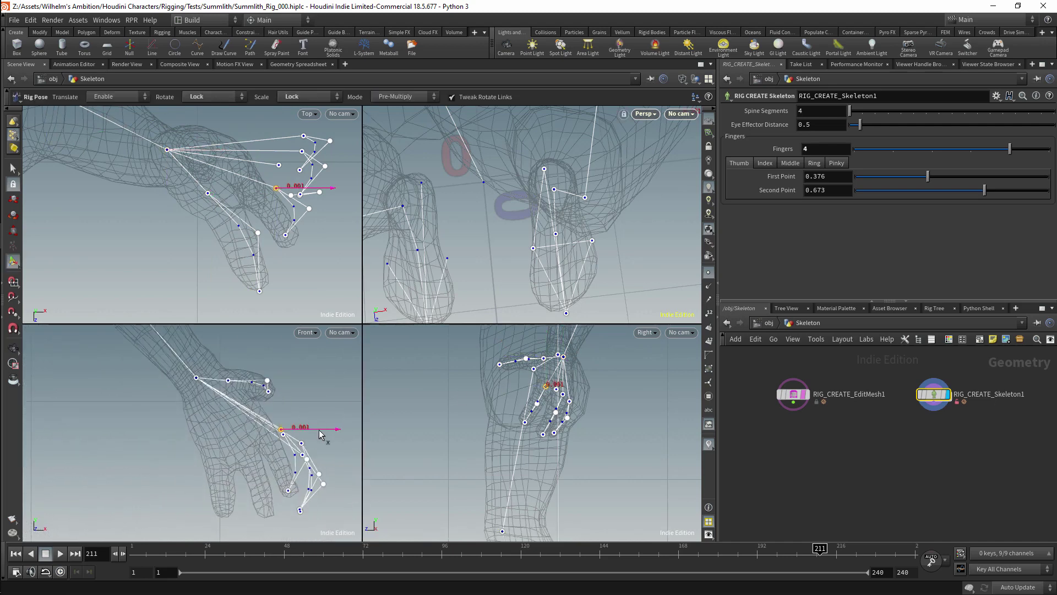
left_click(300, 487)
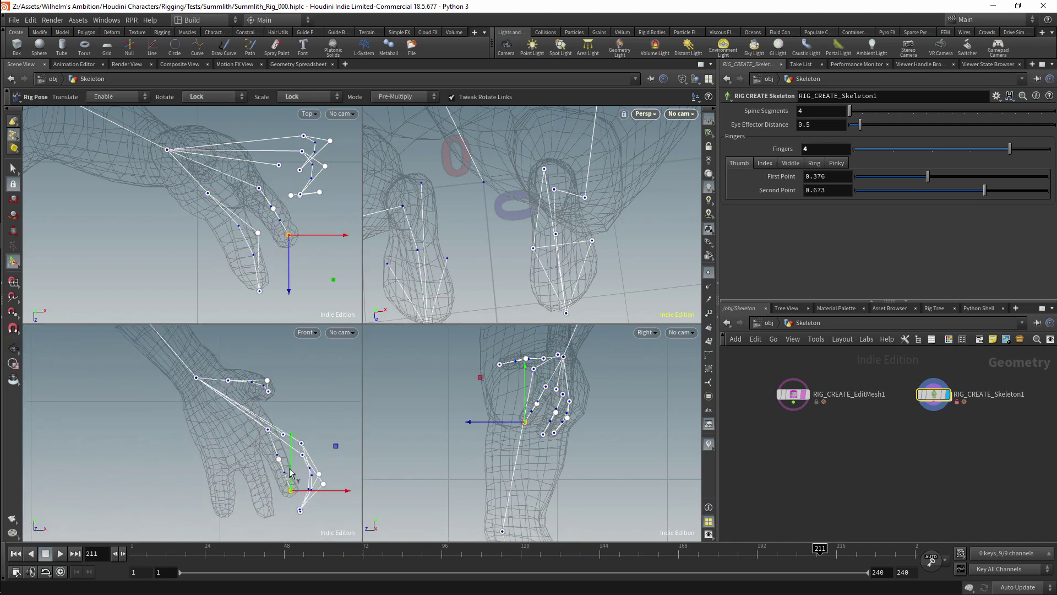
middle_click_drag(291, 495, 284, 374)
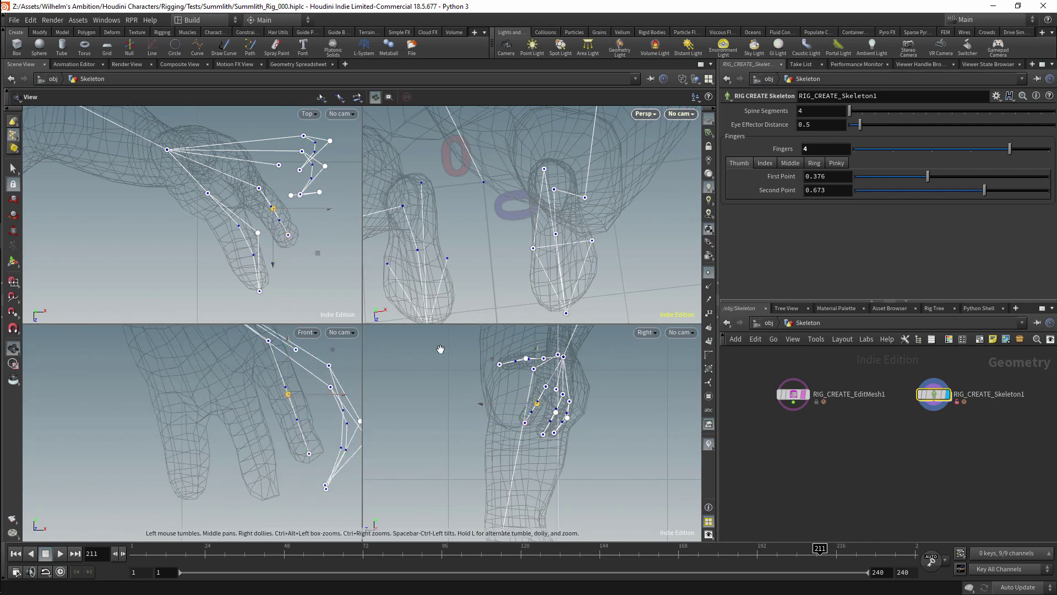
middle_click_drag(440, 349, 485, 402)
Refine the middle joints of the thumb and index finger inside the mesh using the top and perspective views
middle_click_drag(295, 269, 253, 240)
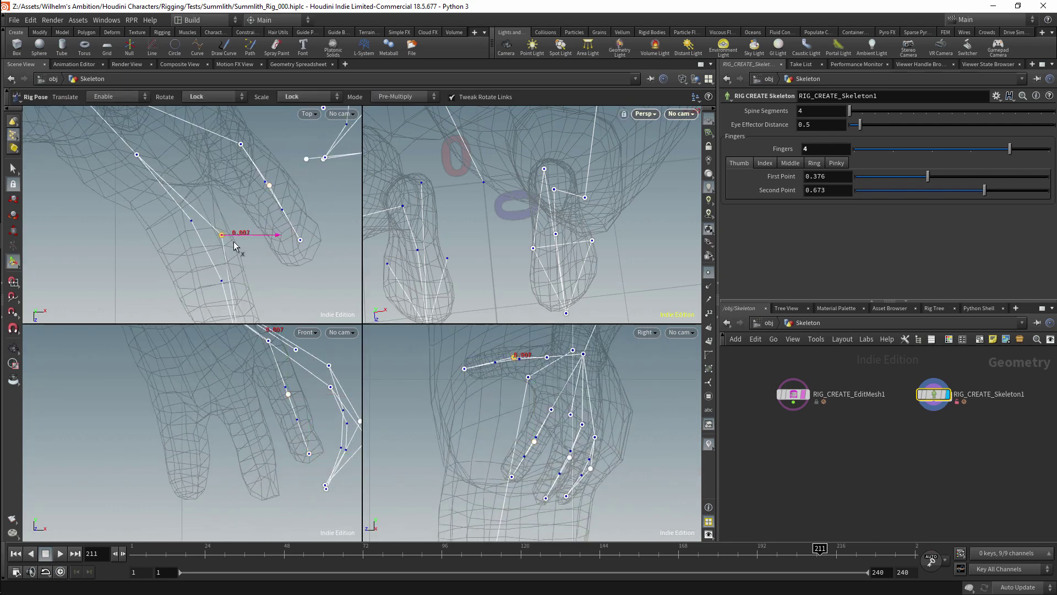
middle_click_drag(419, 181, 461, 207)
left_click_drag(461, 207, 538, 200)
right_click_drag(538, 199, 536, 157)
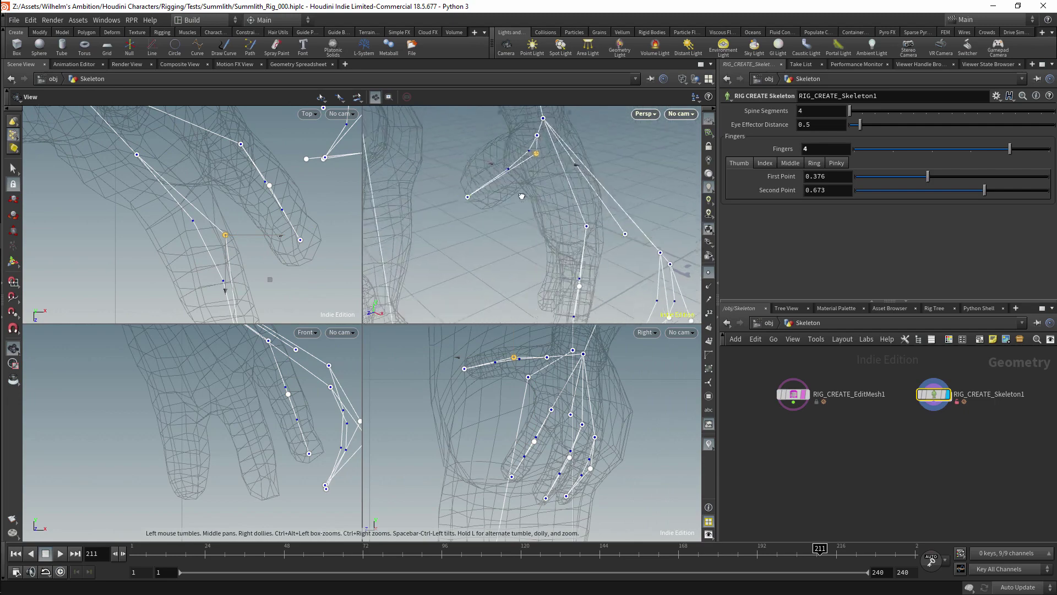
key("Return")
left_click(536, 153)
left_click_drag(545, 176, 617, 234, "alt")
left_click(620, 237)
scroll(620, 237, "down", 5)
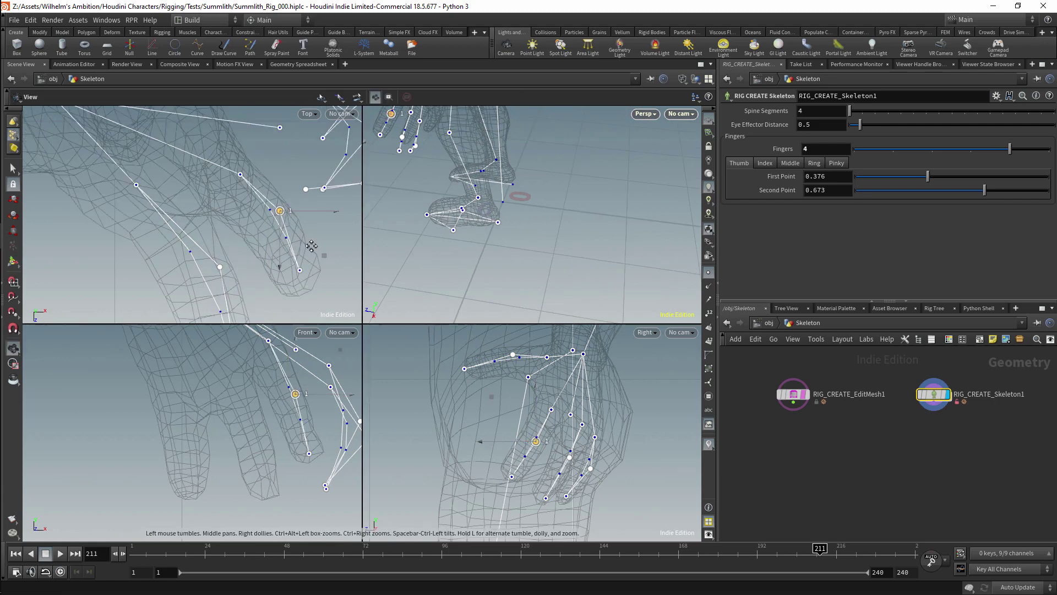
Fit the middle finger's base, middle and tip joints to the mesh's middle finger across the views
left_click_drag(231, 441, 330, 402)
left_click_drag(473, 397, 507, 422)
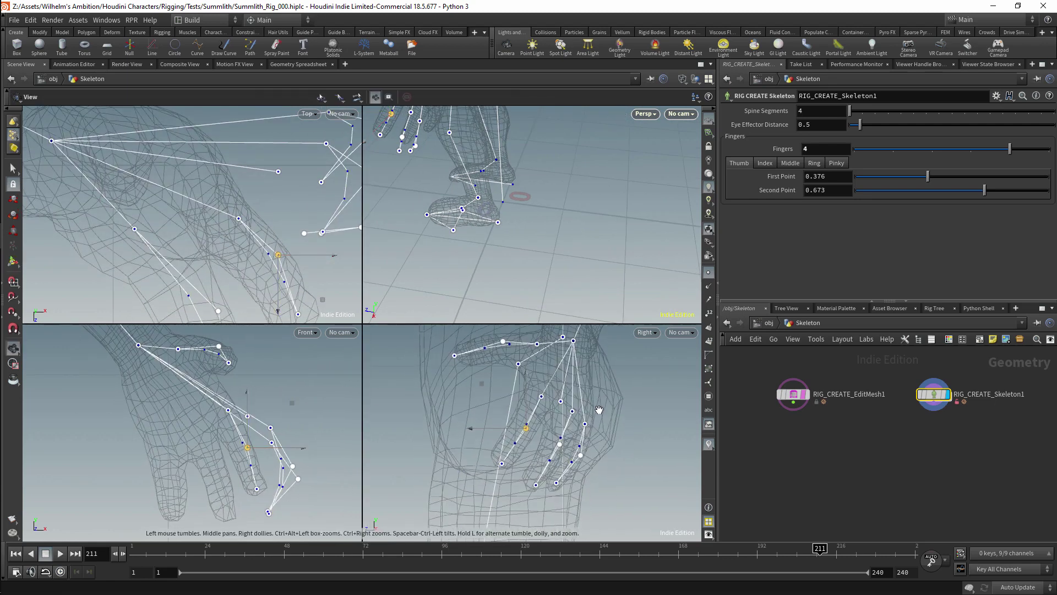
left_click_drag(297, 435, 359, 424)
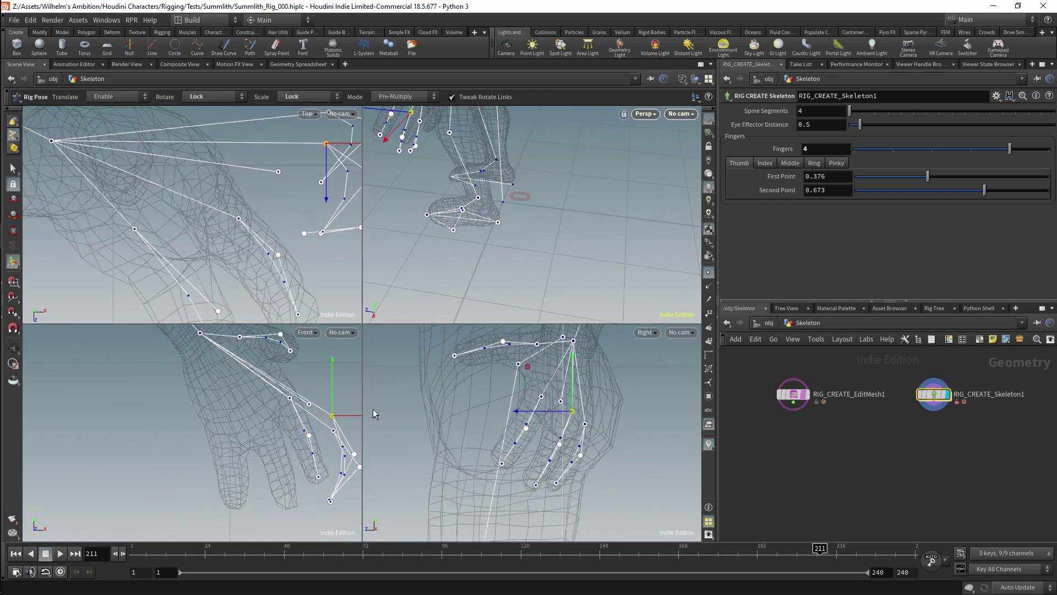
left_click(349, 444)
left_click(559, 451)
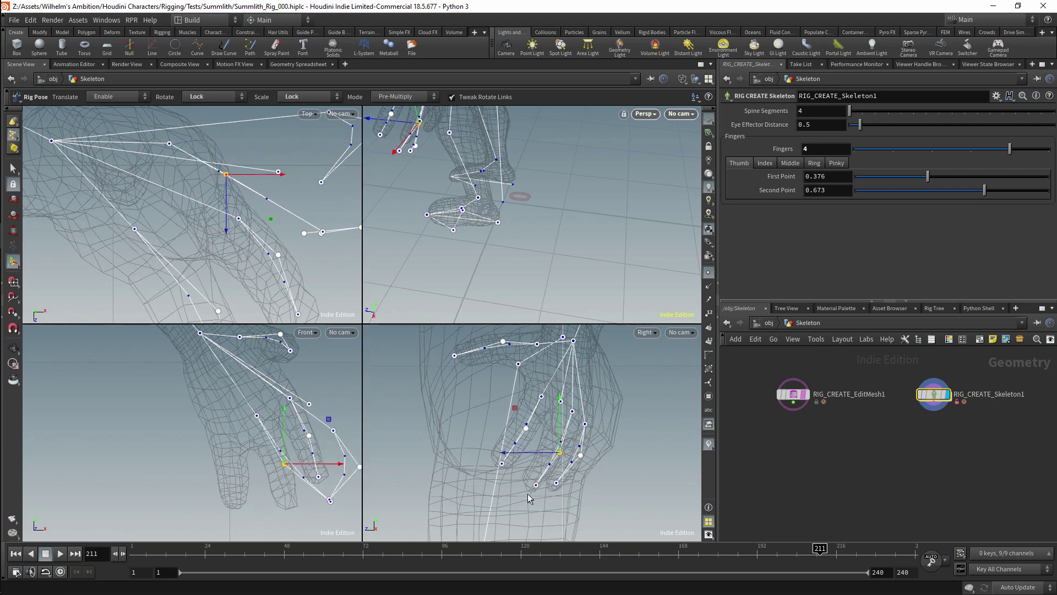
left_click_drag(231, 232, 214, 251)
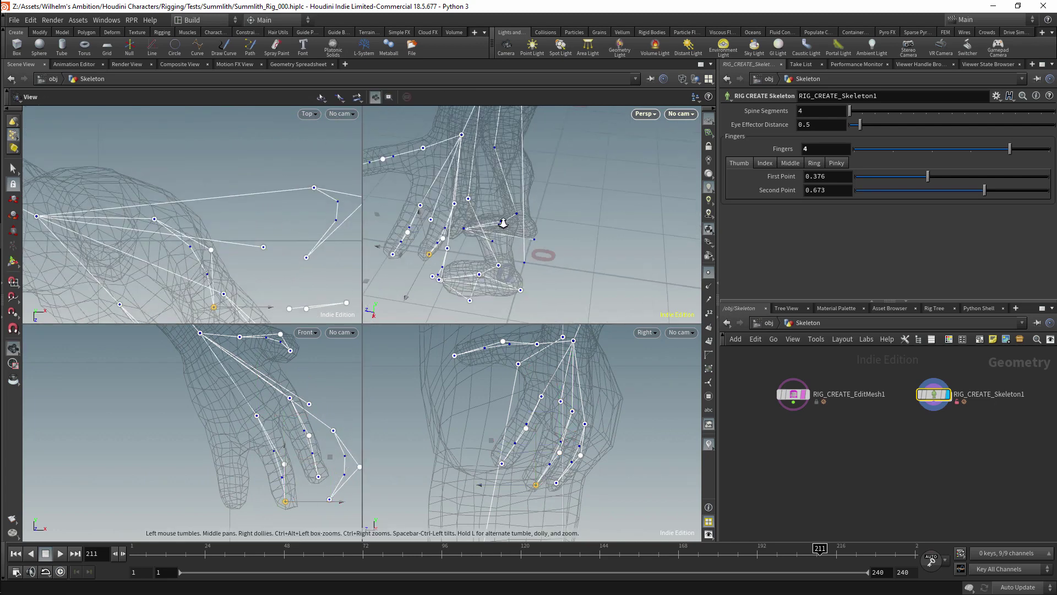
left_click_drag(503, 224, 447, 177)
left_click(446, 176)
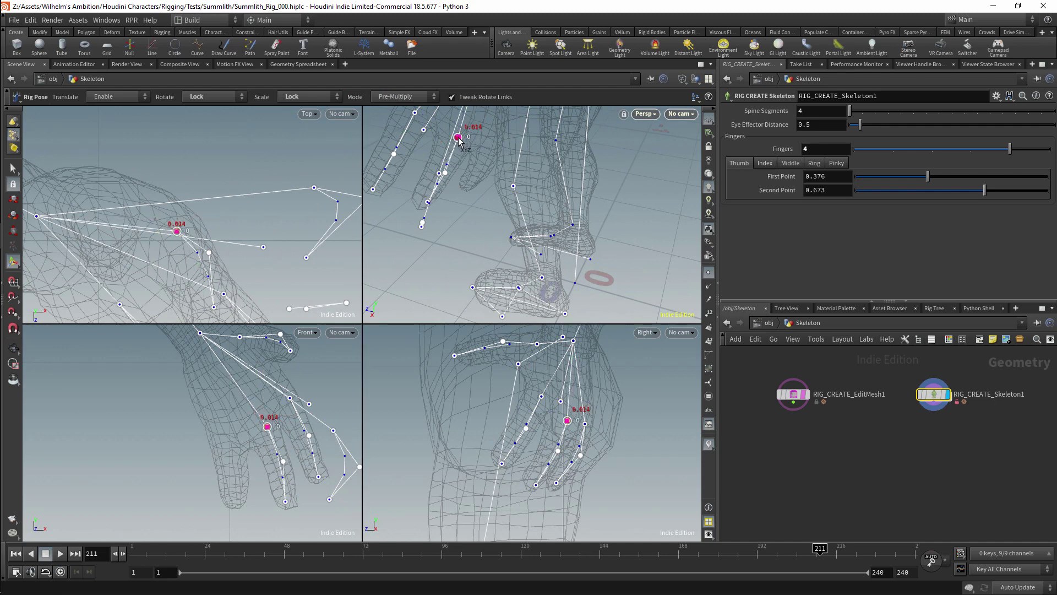
left_click(457, 140)
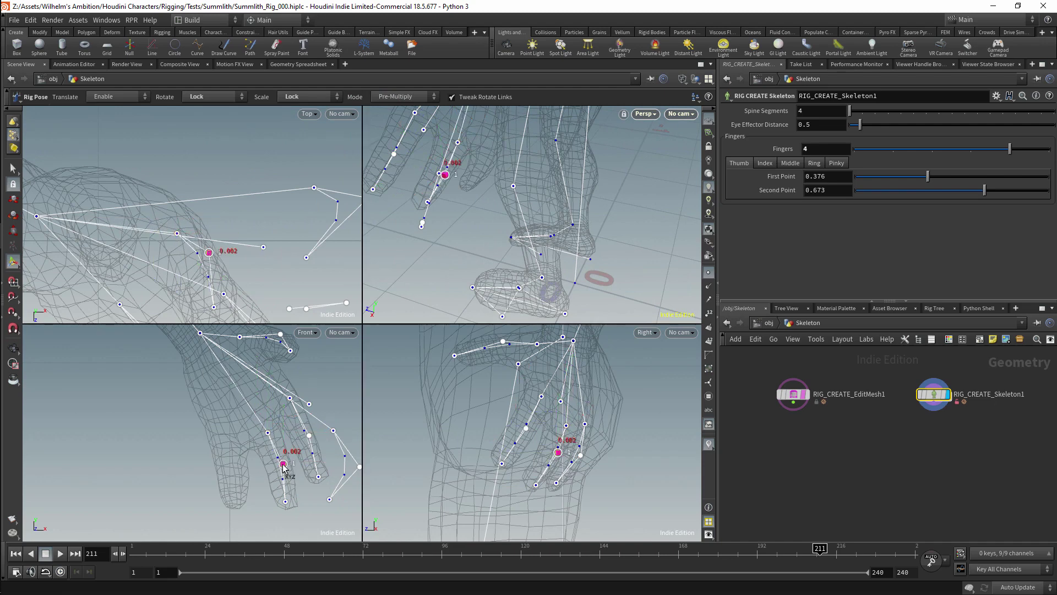
Fit the ring finger's base, middle and tip joints inside the mesh's last finger in the front and right views
mouse_move(359, 467)
left_mouse_down()
mouse_move(331, 484)
mouse_move(360, 468)
left_mouse_up()
key("ctrl+z")
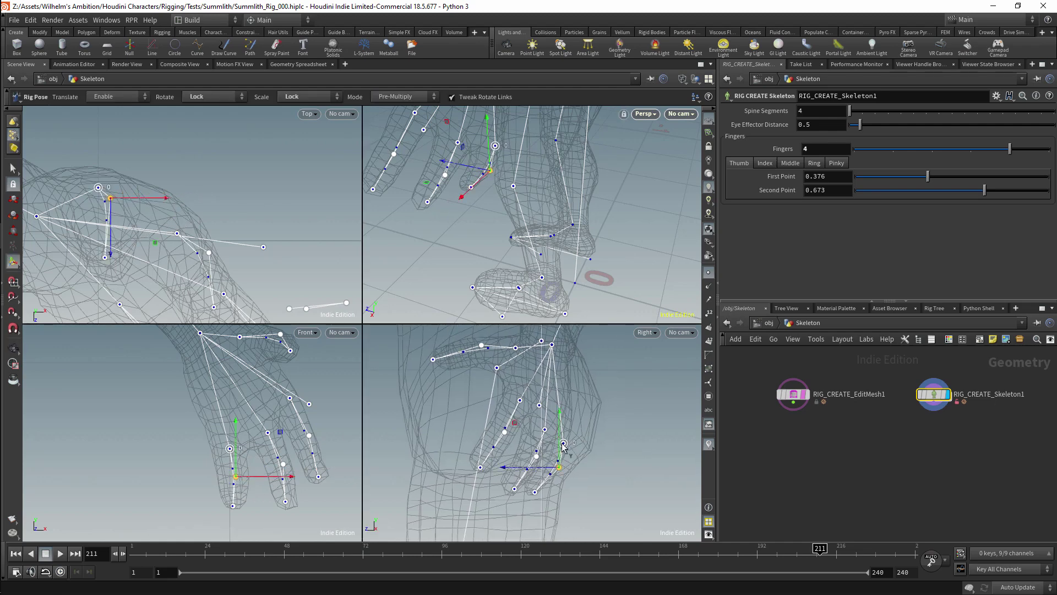
left_click(535, 492)
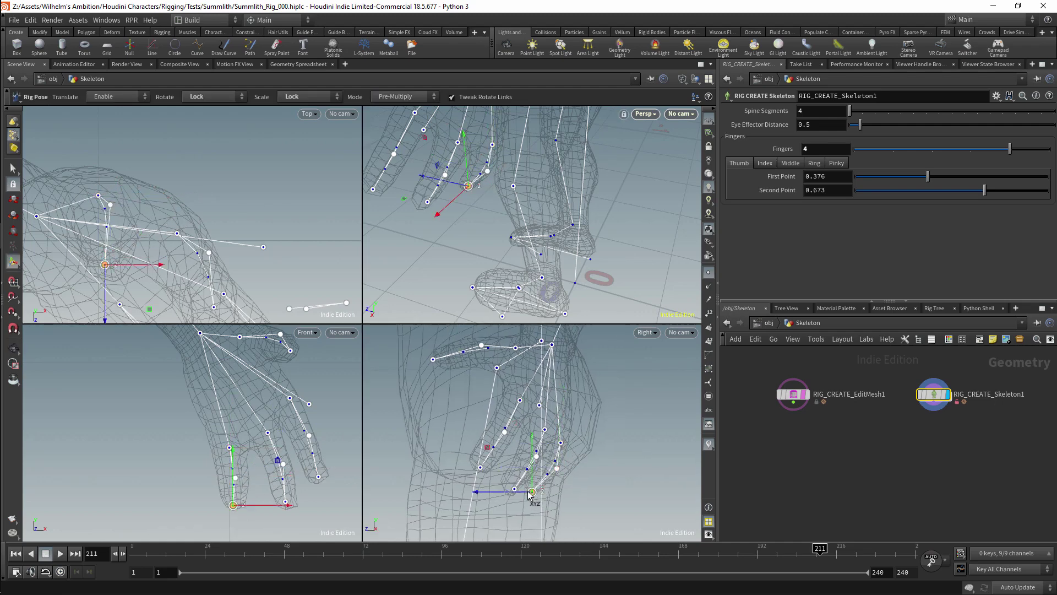
key("Escape")
left_click_drag(452, 237, 482, 299)
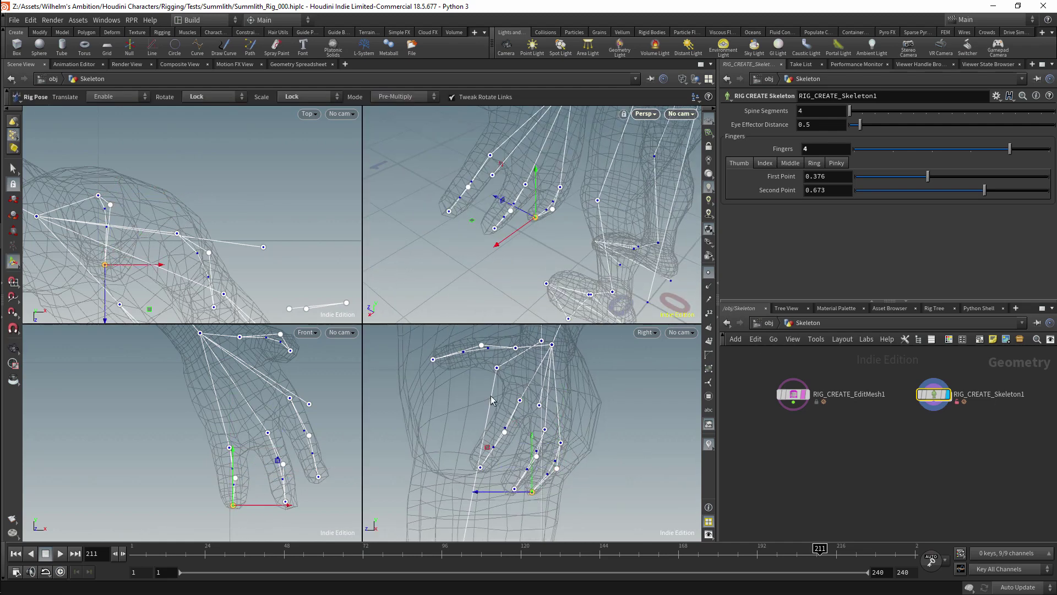
middle_click_drag(509, 389, 604, 394)
key("Return")
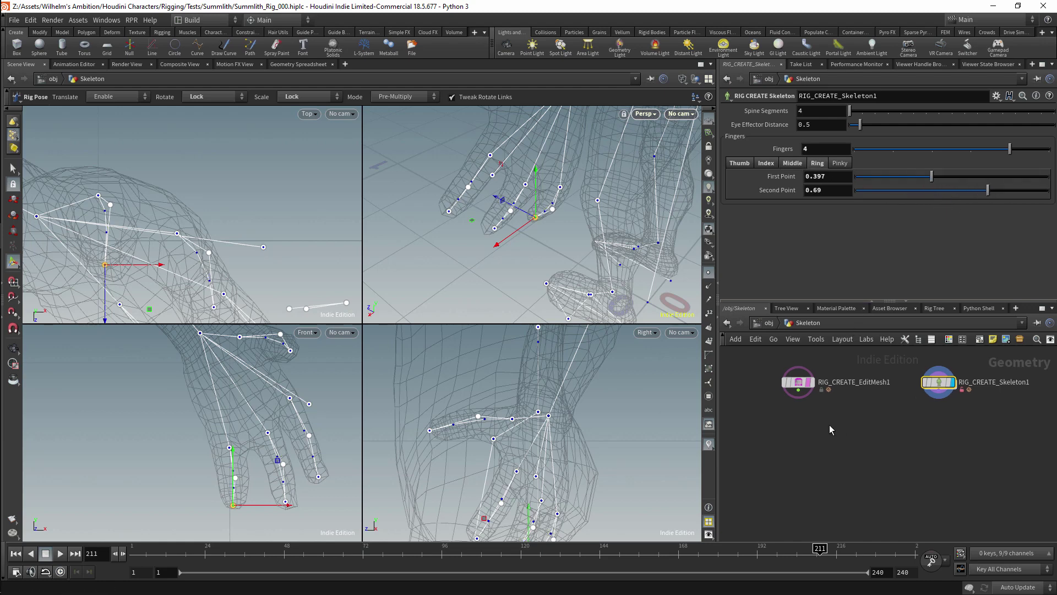
Add a Rig Create Weights node to the Skeleton network below the existing nodes
key("Tab")
mouse_move(914, 141)
left_click(964, 151)
left_click(910, 417)
Add a Name node after RIG_CREATE_EditMesh1, enable Name from Group with the group mask *, and clear its namings
key("Tab")
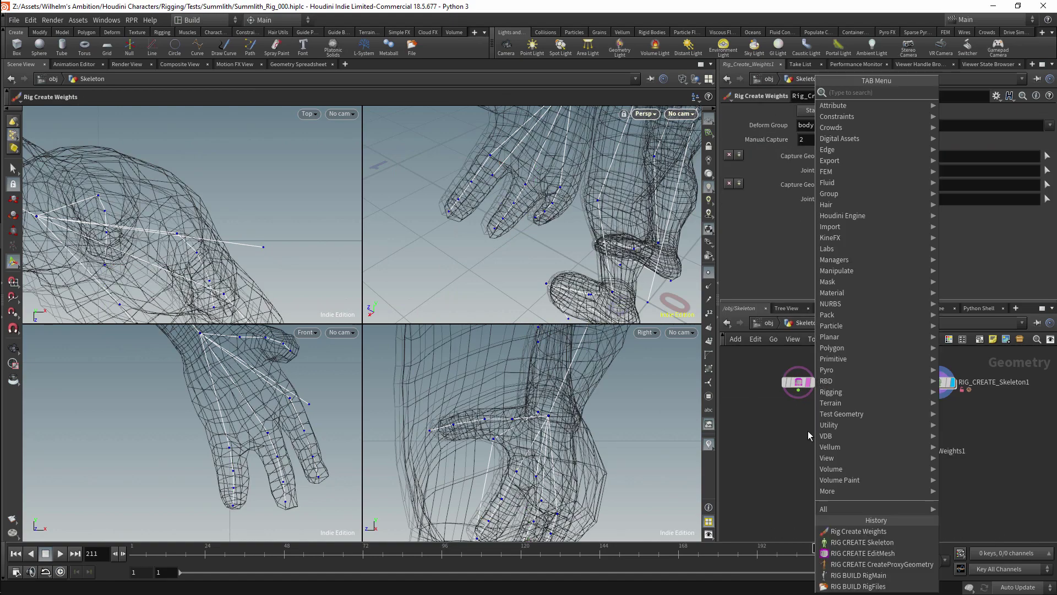
type("name")
key("Return")
left_click(801, 424)
left_click(800, 137)
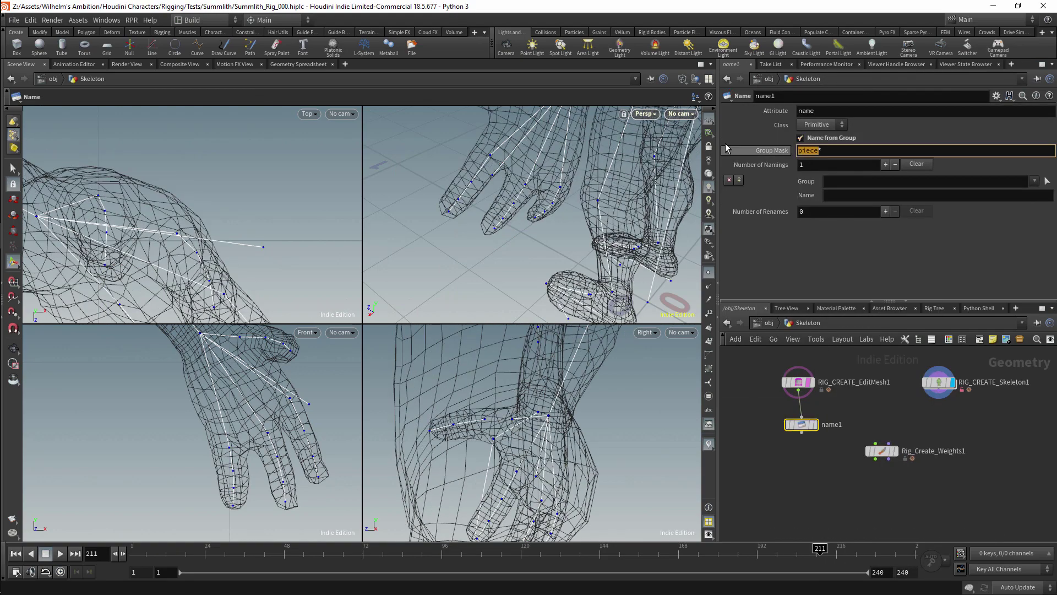
left_click(917, 164)
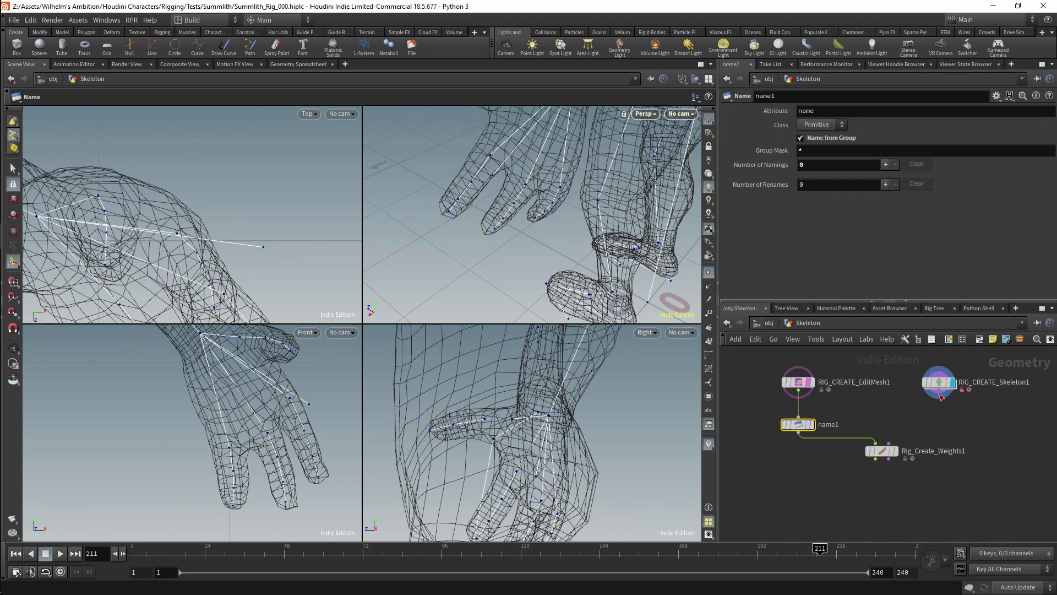
Connect name1 and RIG_CREATE_Skeleton1 to Rig_Create_Weights1 and display the weights node
left_click_drag(941, 396, 887, 443)
left_click(896, 450)
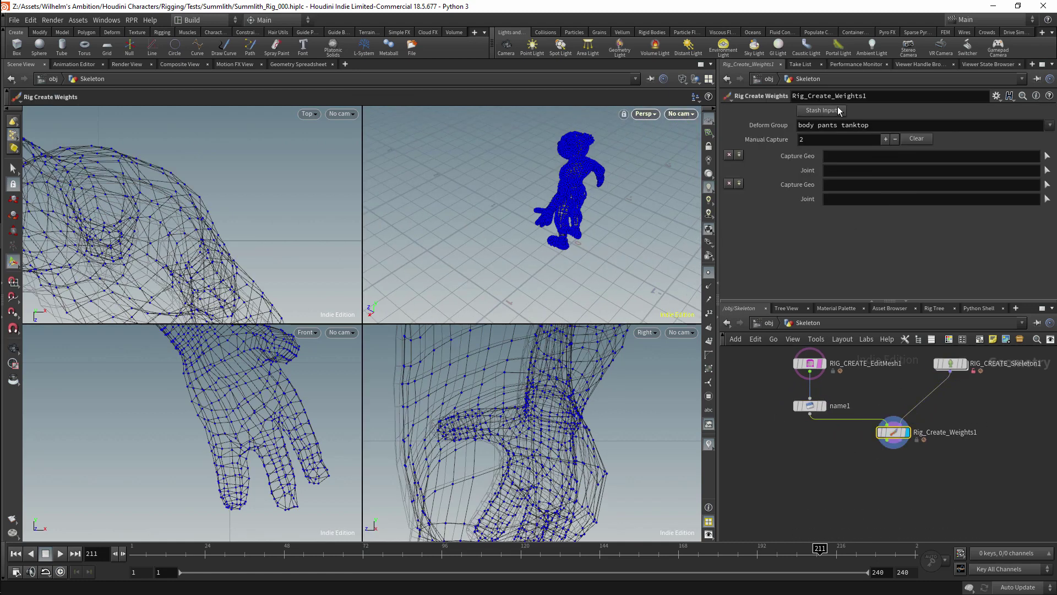
Set the Deform Group of Rig_Create_Weights1 to Body and clear its manual capture entries
left_click_drag(896, 131, 831, 129)
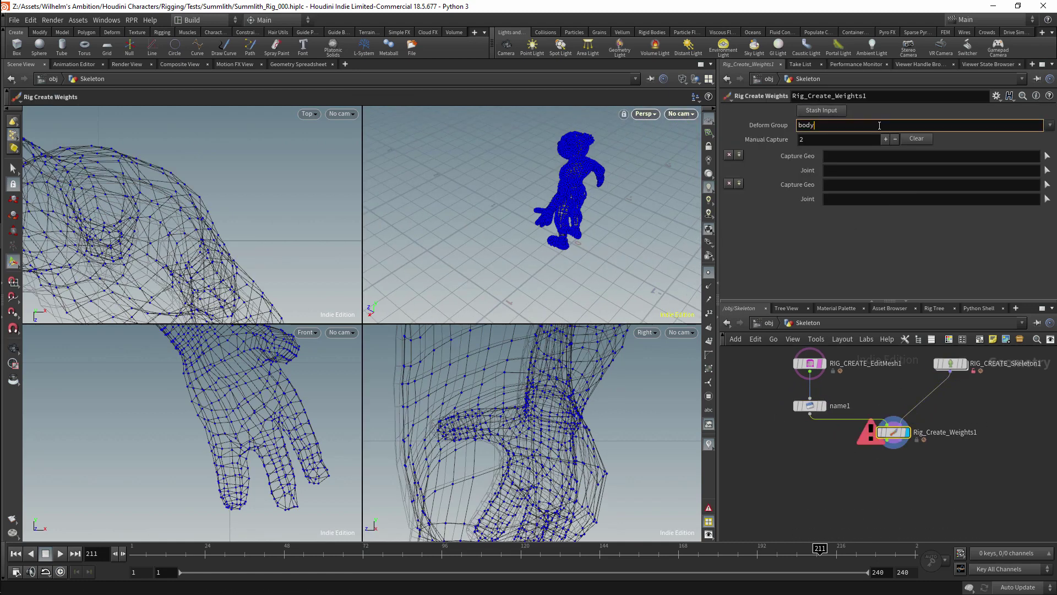
left_click(869, 433)
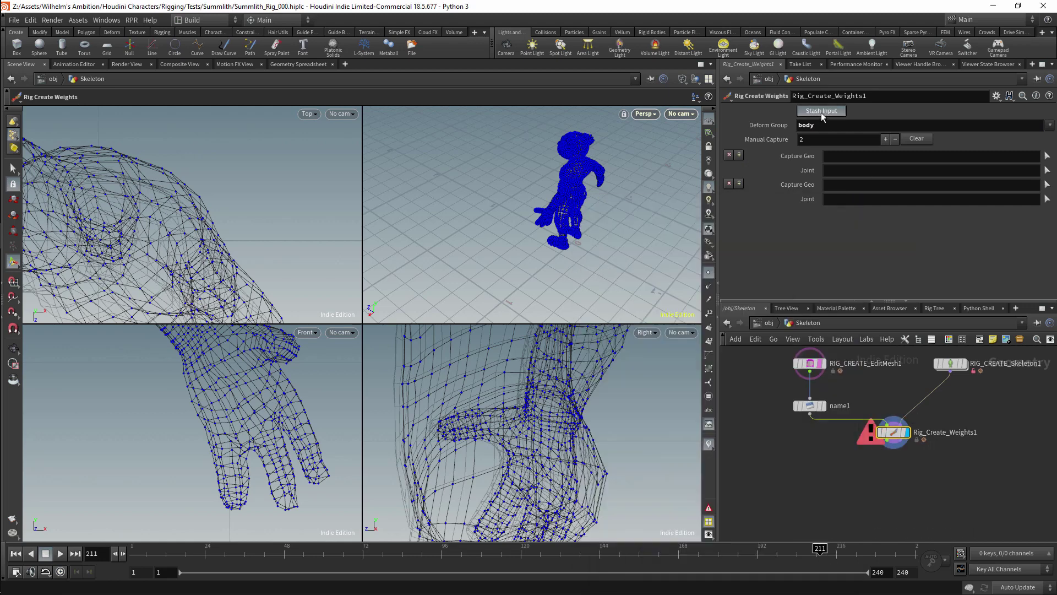
left_click(1049, 125)
left_click(916, 138)
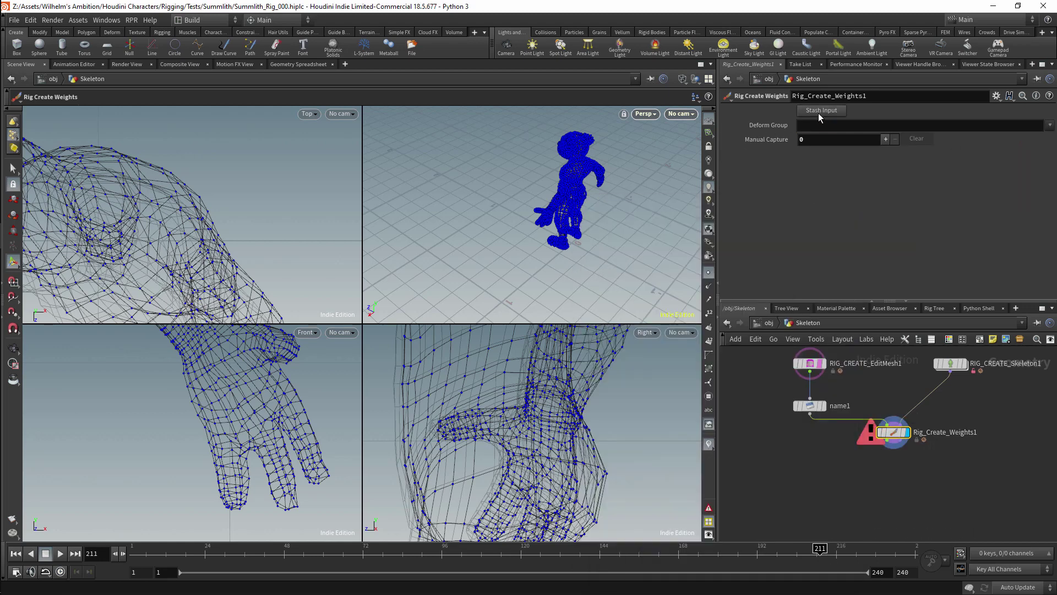
left_click(1049, 127)
left_click(1023, 127)
Allow editing of the contents of Rig_Create_Weights1
right_click(893, 432)
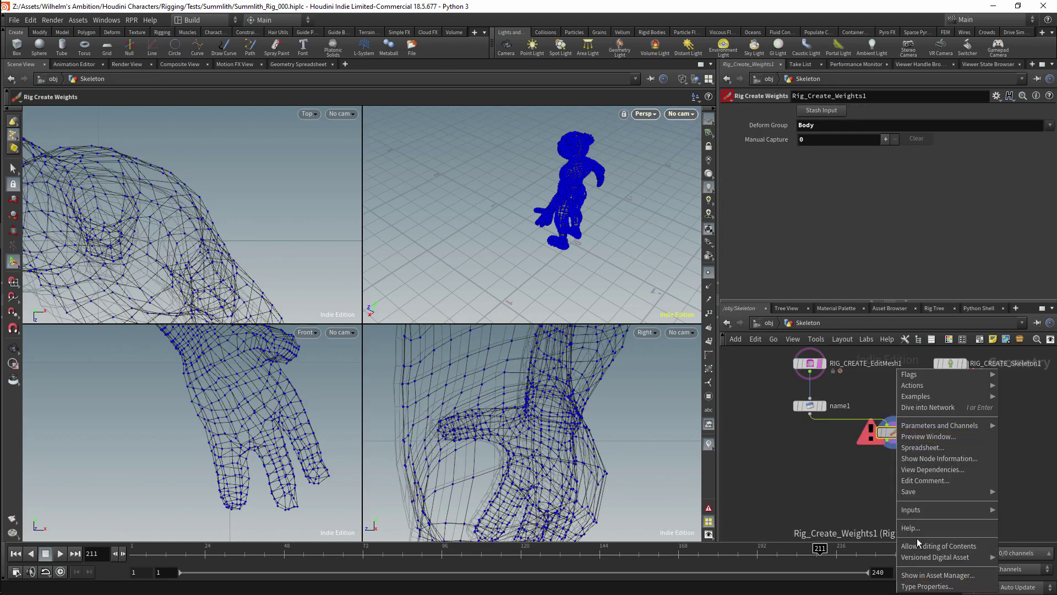
left_click(918, 545)
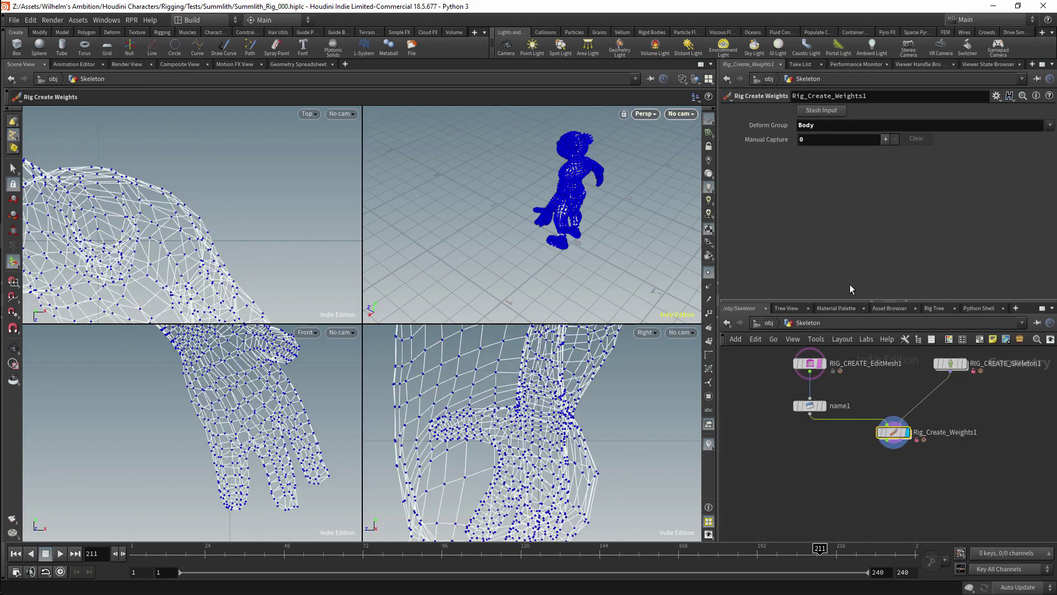
double_click(892, 432)
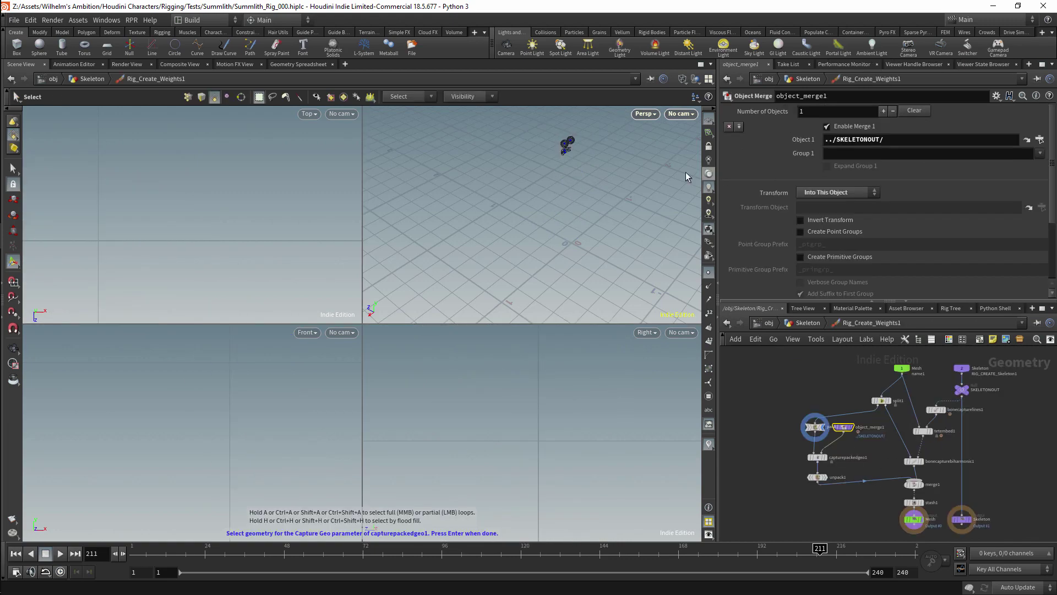
Add manual captures on Rig_Create_Weights1 pairing LeftEye with LEye, RightEye with REye, UpperTeeth with Head and LowerTeeth with Jaw
key("space+b")
key("Return")
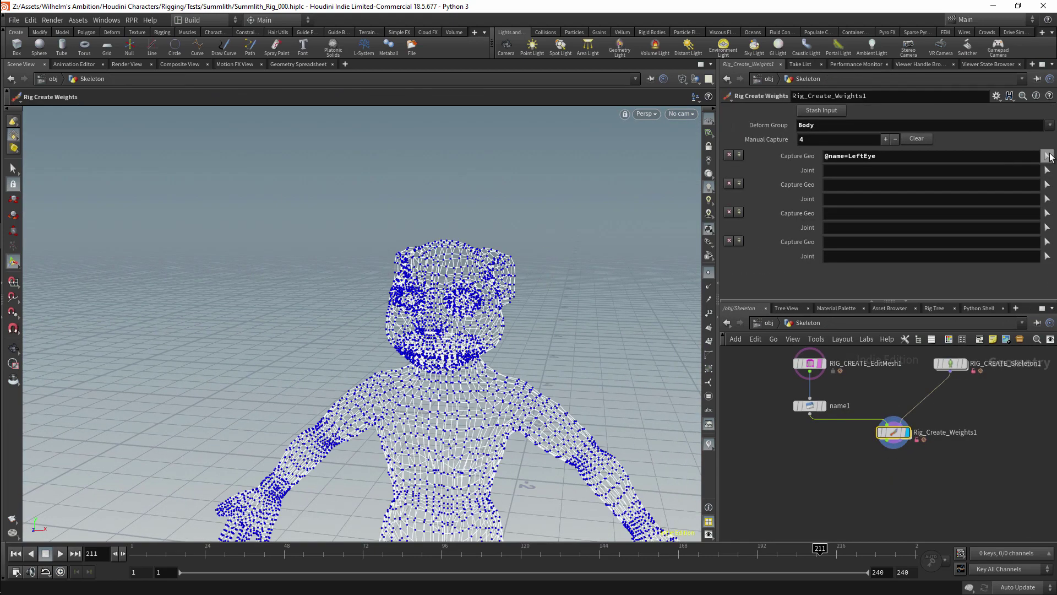
key("Return")
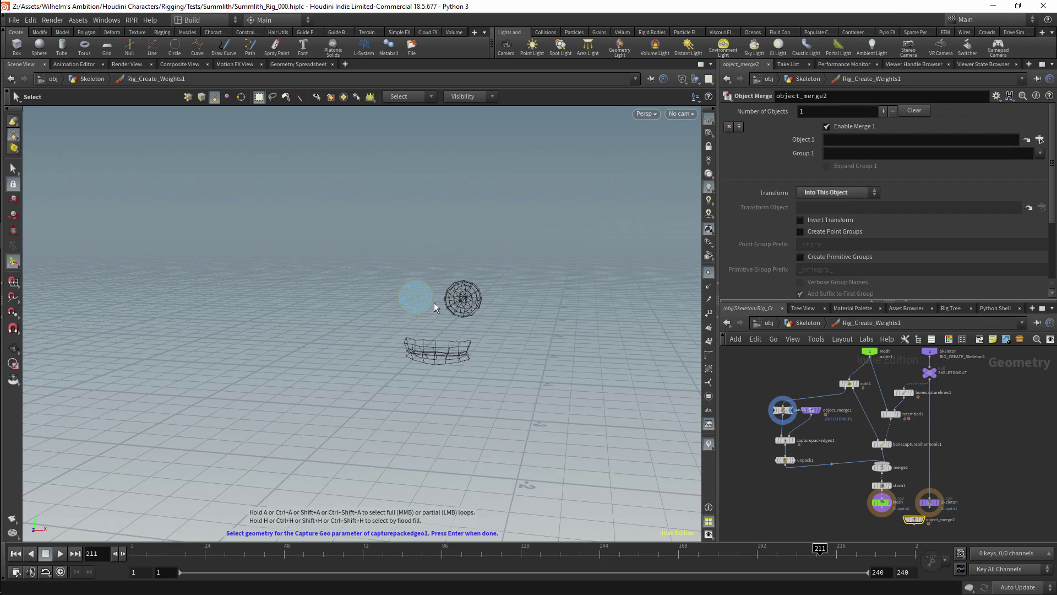
key("Return")
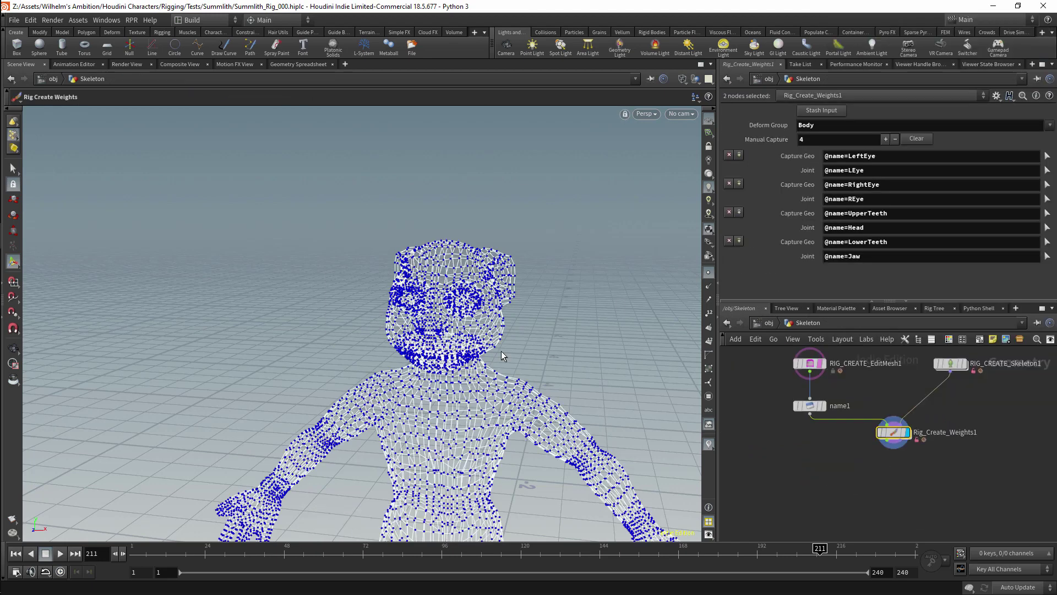
left_click(1048, 257)
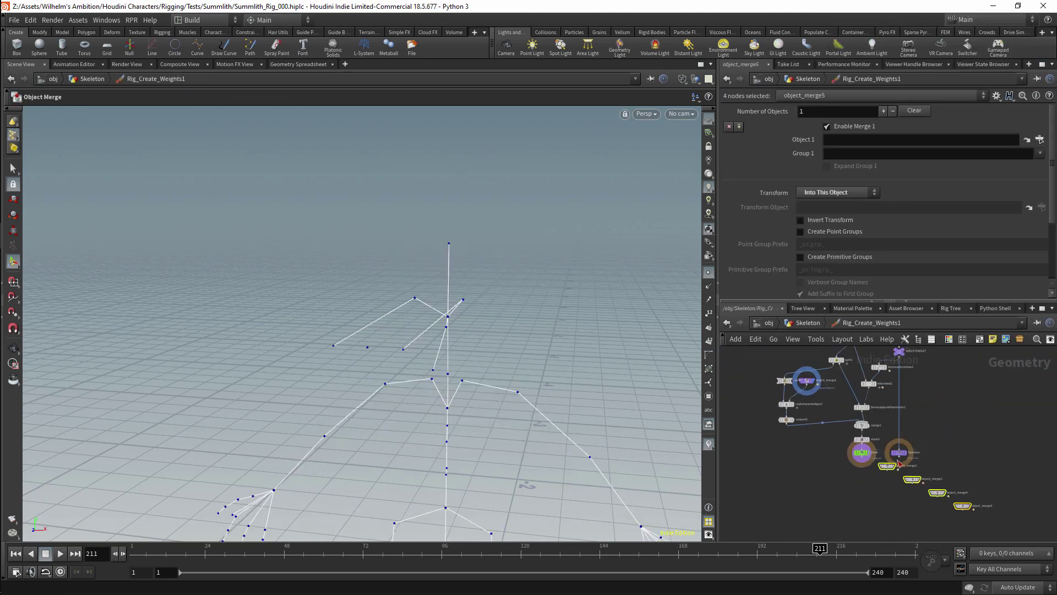
Undo the extra Object Merge nodes inside Rig_Create_Weights1 and go back up to the Skeleton network
key("ctrl+z")
key("ctrl+z")
key("ctrl+z")
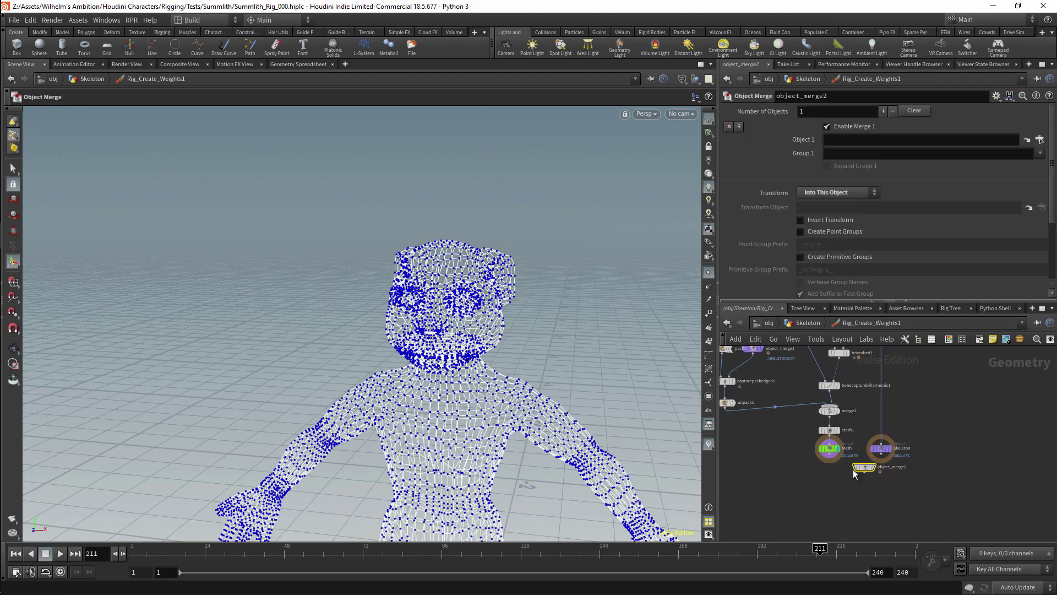
key("u")
Switch the viewport shading of the creature to Smooth Wire Shaded
left_click_drag(503, 336, 528, 321, "alt")
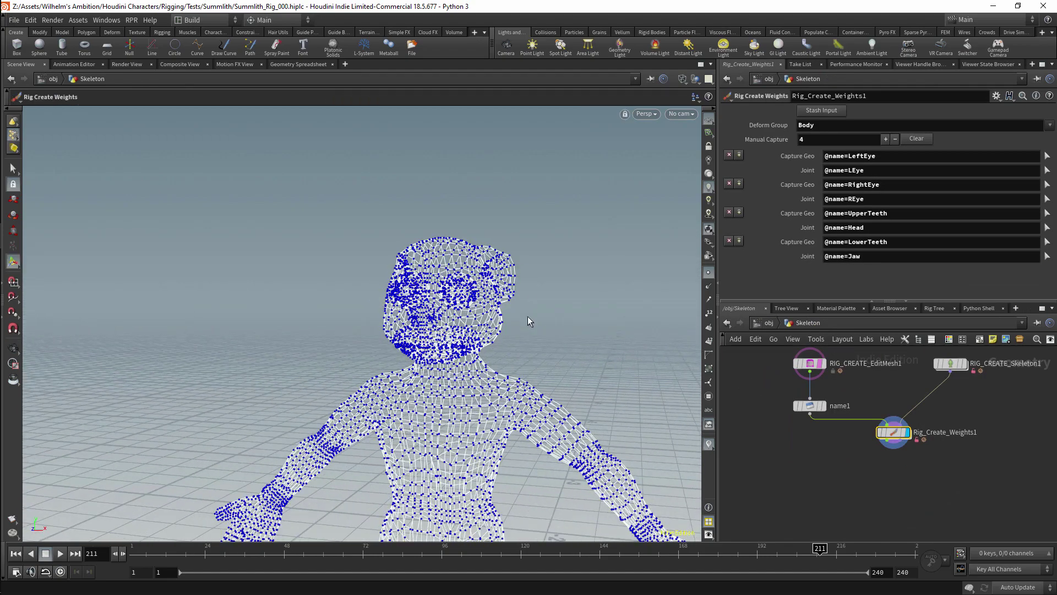
left_click_drag(507, 242, 485, 264, "alt")
left_click(682, 79)
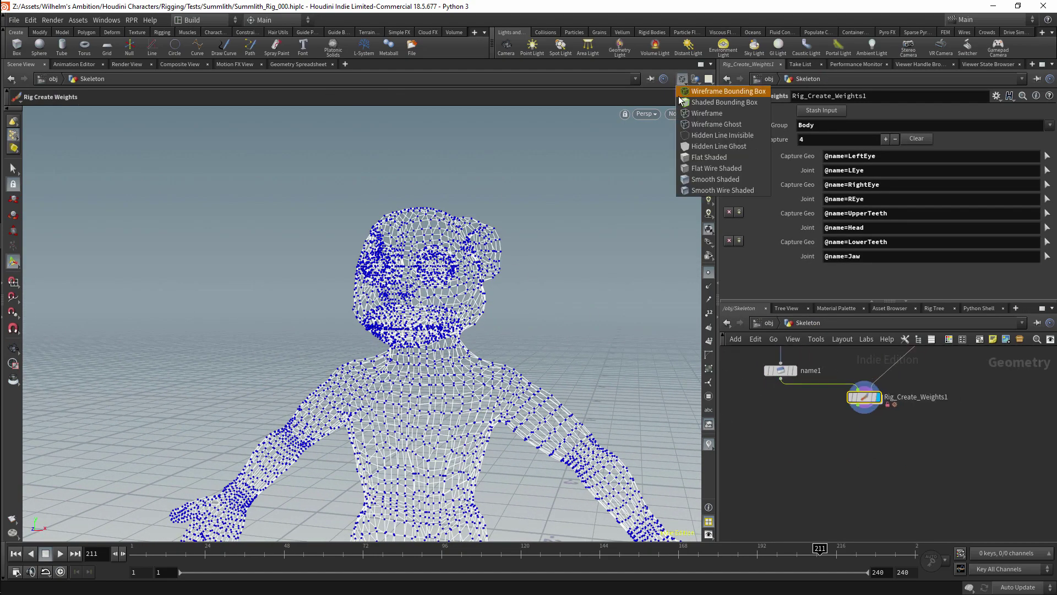
left_click(701, 185)
Add a Visibility node after Rig_Create_Weights1, display it, and hide all primitives outside the Body group
key("Tab")
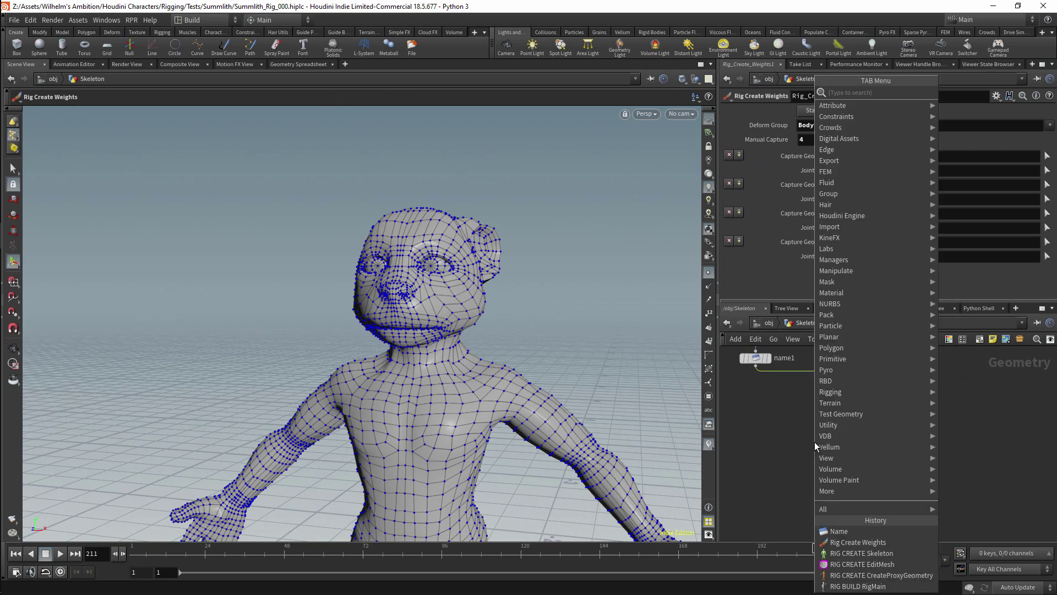
type("vis")
key("Return")
left_click(812, 432)
left_click(1037, 111)
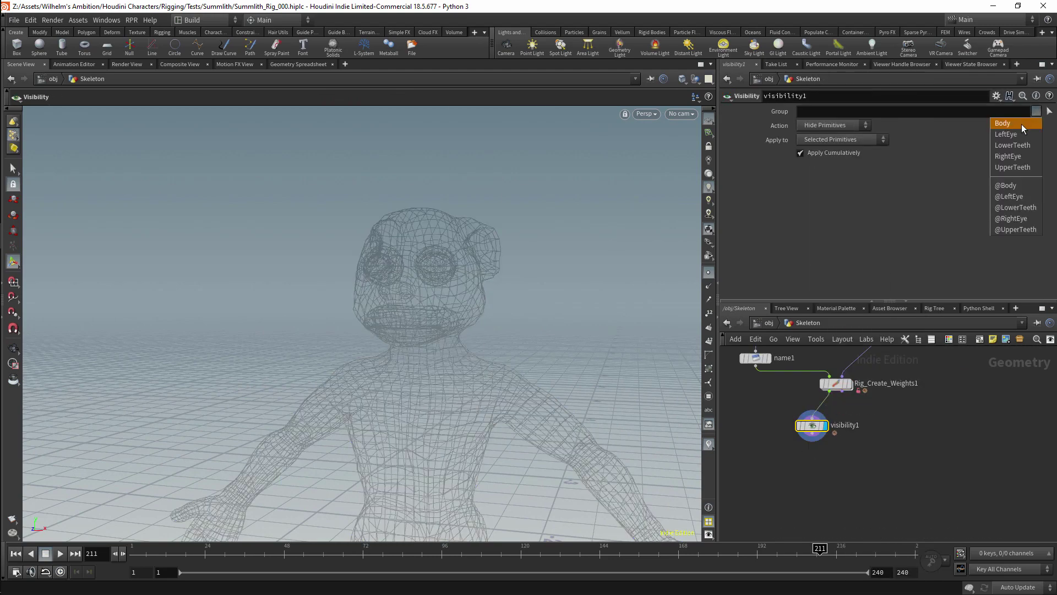
left_click(1022, 123)
left_click(840, 161)
Add and display a Capture Override node after visibility1 and set its Capture Regions to Head
key("Tab")
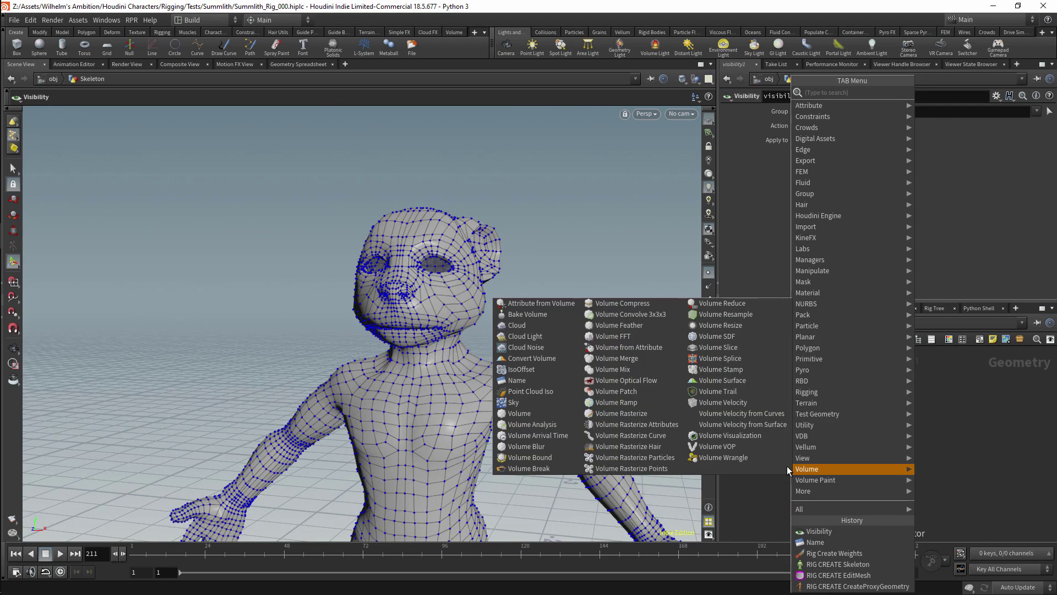
left_click(970, 154)
left_click(779, 451)
left_click(778, 443)
key("space+4")
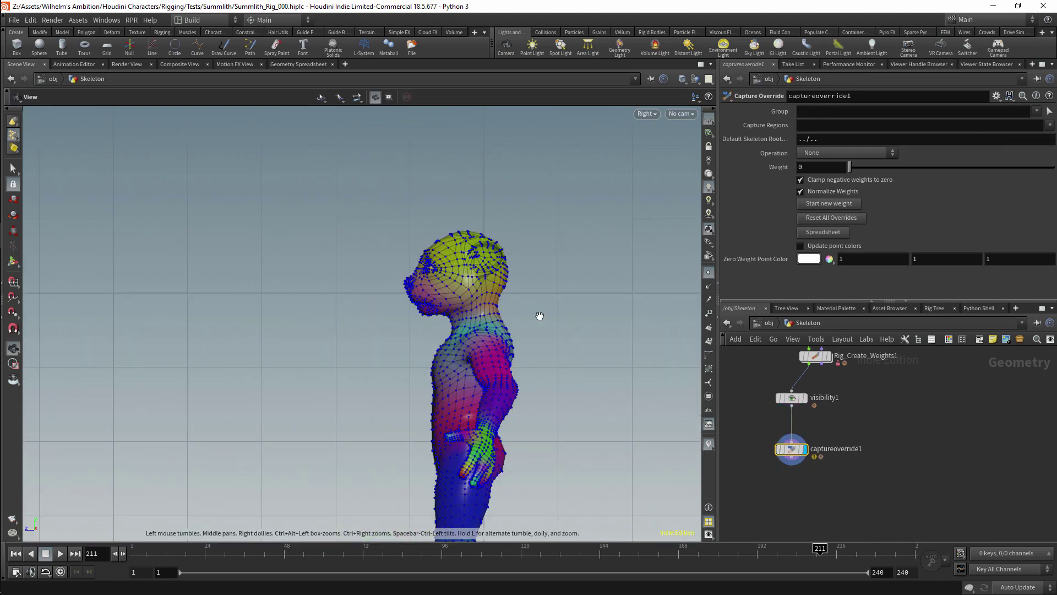
scroll(633, 218, "up", 5)
left_click(1049, 126)
left_click(1008, 287)
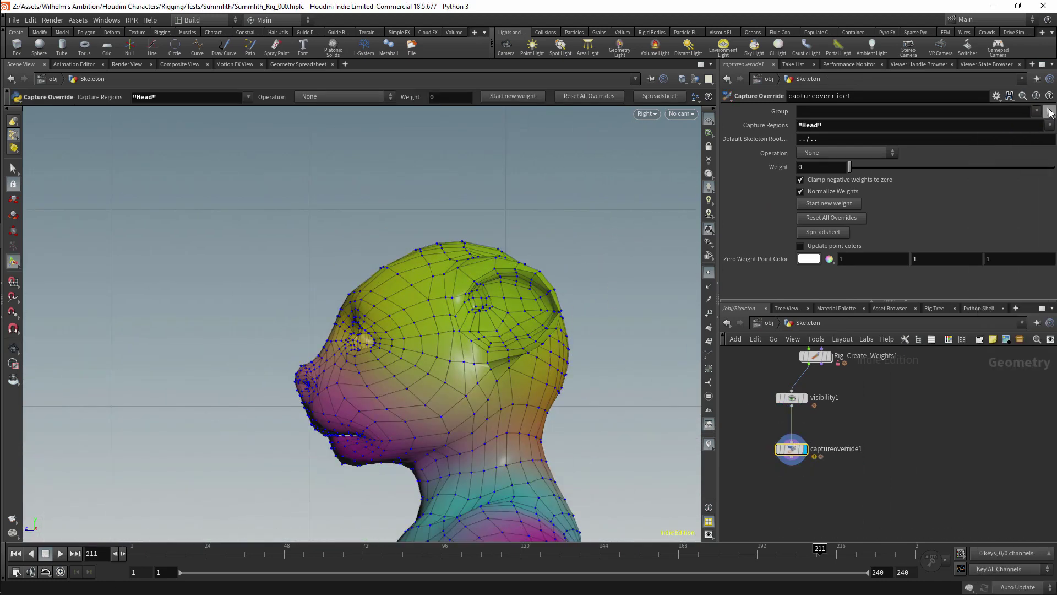
Try to pick the head points above the mouth line in side view for the Group of captureoverride1
left_click(1050, 113)
left_click_drag(266, 304, 325, 439)
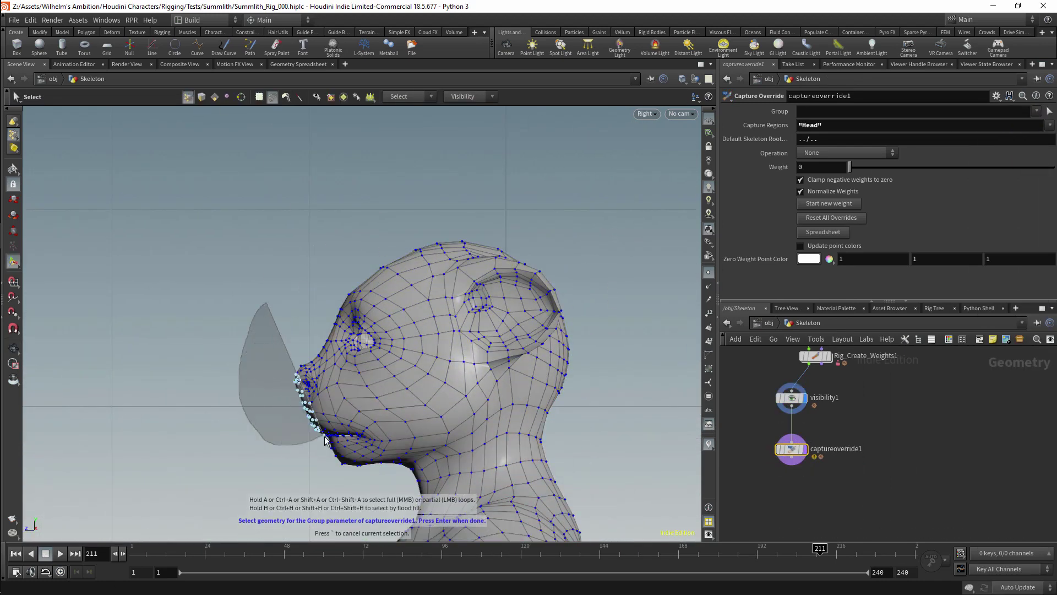
mouse_move(469, 422)
left_mouse_down()
mouse_move(510, 386)
mouse_move(584, 271)
mouse_move(291, 283)
mouse_move(222, 403)
mouse_move(356, 442)
mouse_move(428, 428)
mouse_move(520, 398)
mouse_move(605, 278)
left_mouse_up()
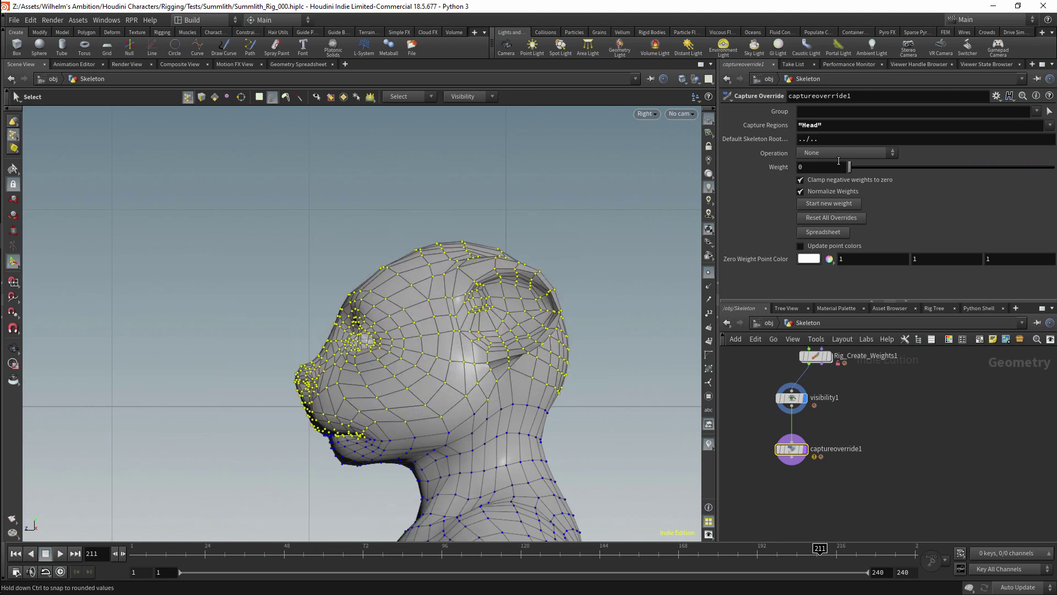
Set captureoverride1 to Replace Existing Override with a Weight of 1
left_click(835, 175)
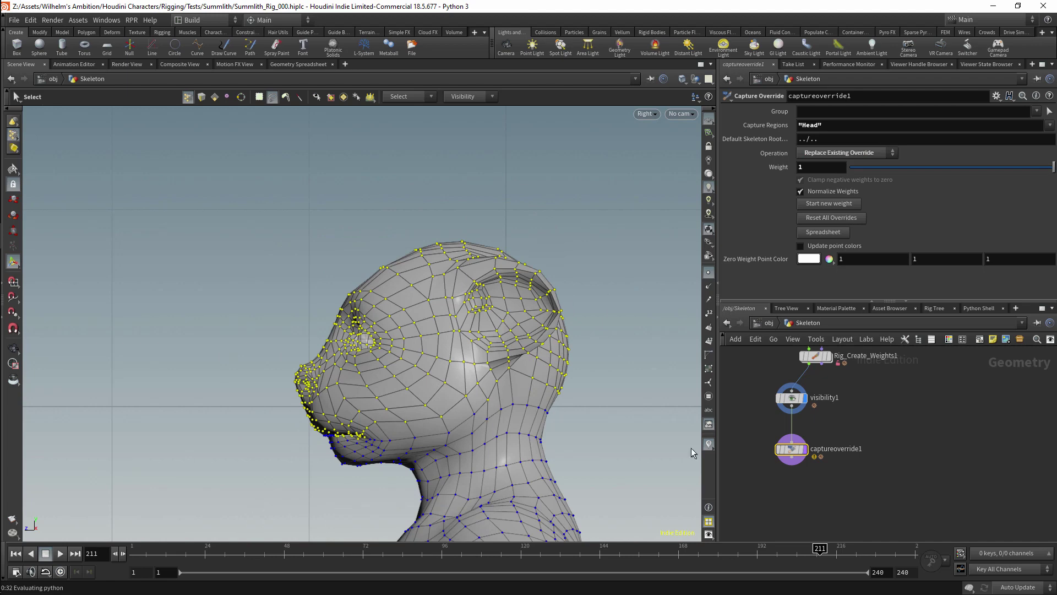
scroll(425, 302, "up", 5)
scroll(425, 303, "down", 3)
left_click(806, 449)
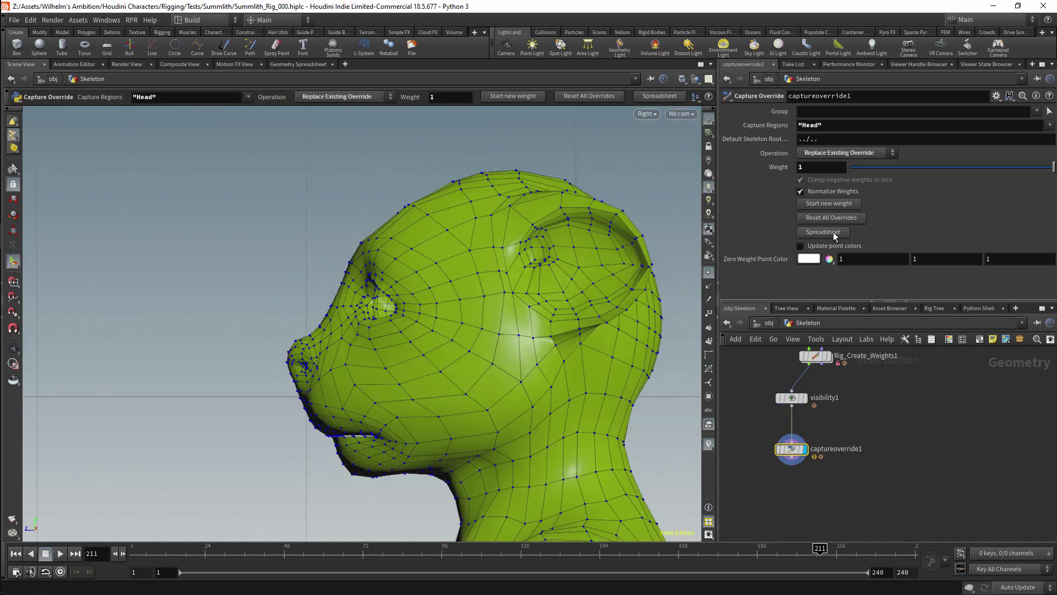
Assign the head points above the mouth to the Group of captureoverride1 and enable Update point colors
left_click(1049, 111)
mouse_move(296, 210)
left_mouse_down()
mouse_move(249, 320)
mouse_move(335, 443)
mouse_move(568, 367)
mouse_move(683, 168)
mouse_move(549, 126)
left_mouse_up()
key("Return")
key("Escape")
left_click_drag(420, 342, 502, 283)
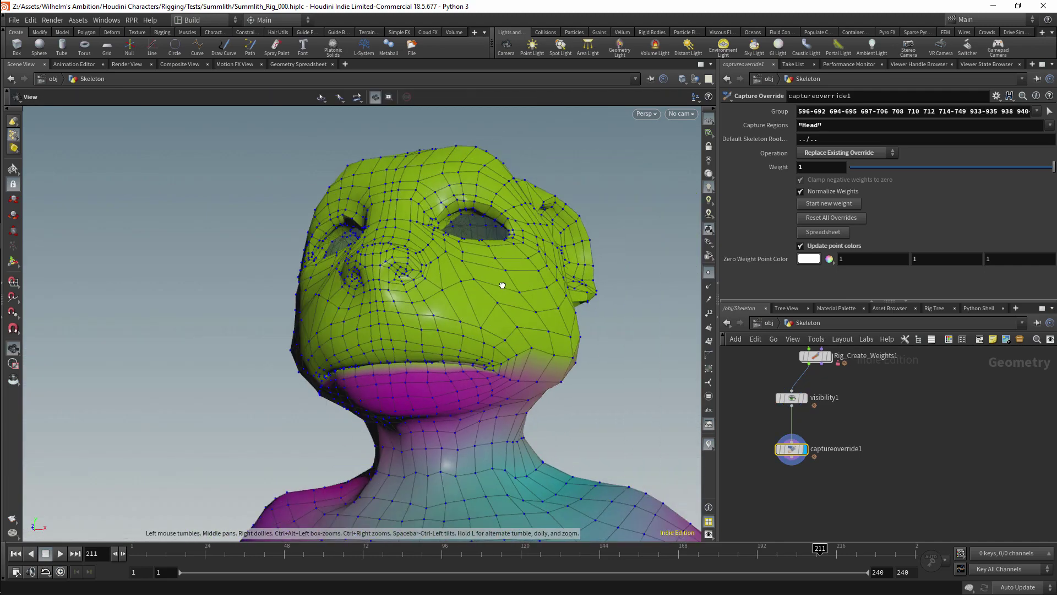
key("Return")
Add a second Capture Override node after captureoverride1 and display it
key("Tab")
type("capture over")
key("Return")
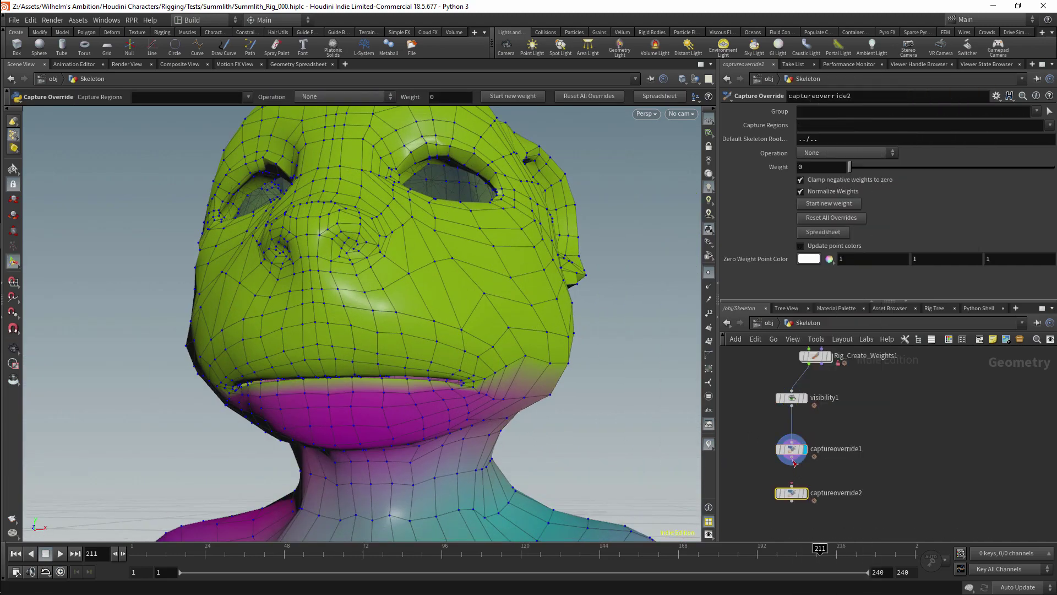
left_click(785, 494)
On captureoverride2, assign the lower lip and chin points to Capture Region Jaw, using Replace Existing Override with a Weight of 1
left_click(1049, 111)
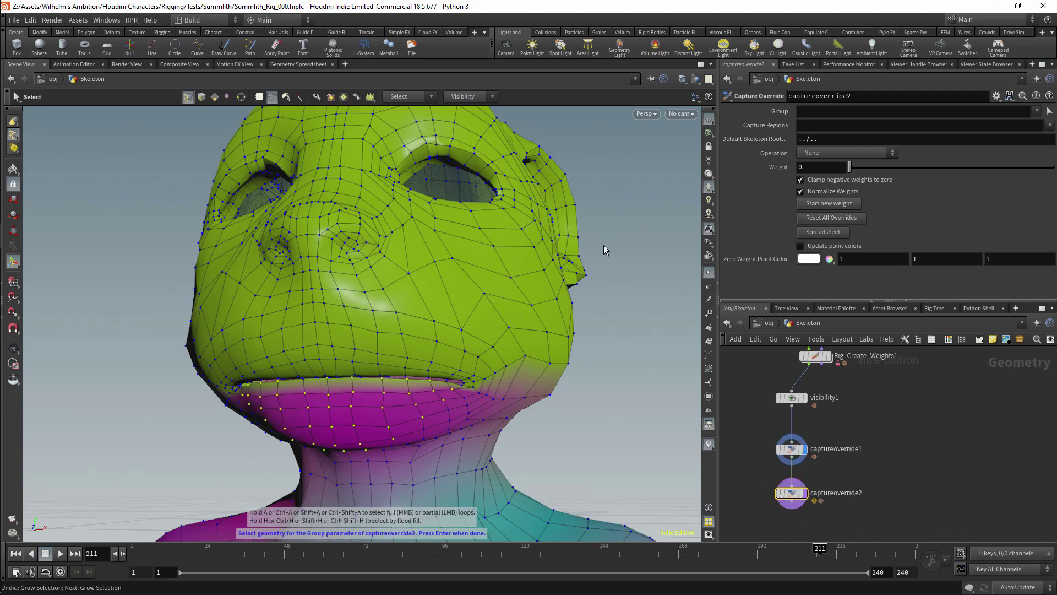
key("Return")
left_click(1050, 125)
left_click(1008, 287)
left_click(847, 152)
left_click(840, 160)
left_click_drag(849, 167, 1051, 187)
left_click_drag(418, 259, 496, 297, "alt")
scroll(885, 481, "down", 2)
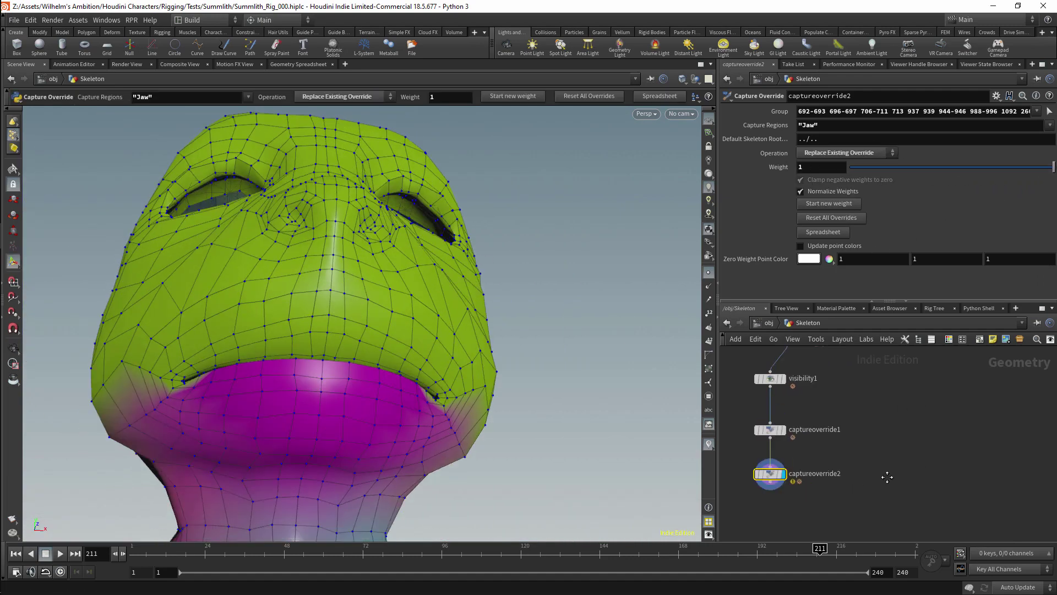
Add a Bone Deform node fed by captureoverride2 and the skeleton output of Rig_Create_Weights1
key("Tab")
left_click(868, 313)
left_click(835, 506)
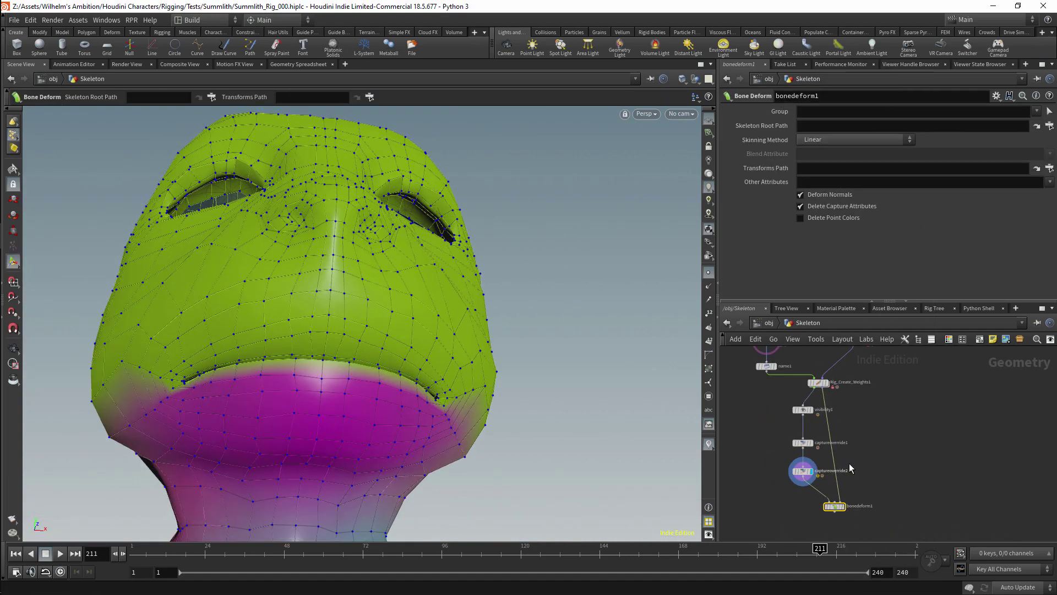
Add a Rig Pose node between the skeleton output of Rig_Create_Weights1 and bonedeform1, and display the Bone Deform node
key("Tab")
type("rig po")
key("Return")
left_click(885, 441)
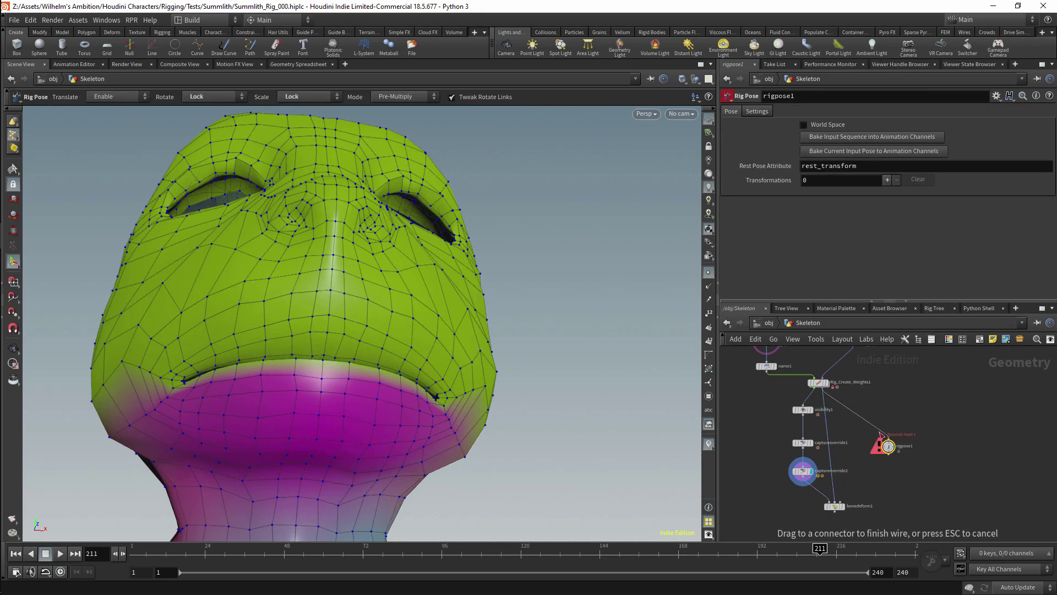
Add a transformation for the Jaw joint to rigpose1
left_click_drag(445, 397, 374, 380, "alt")
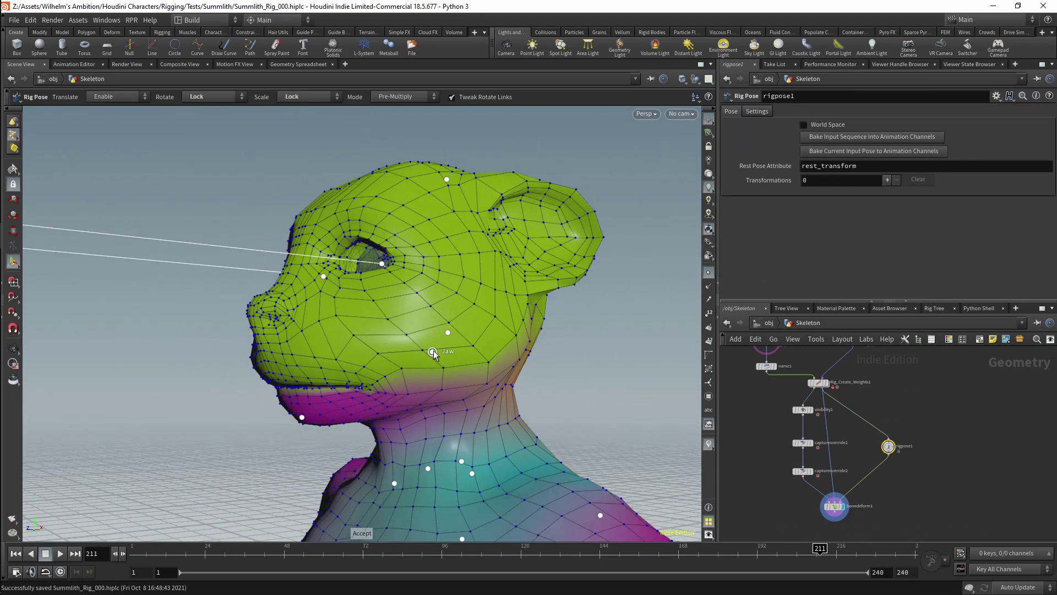
left_click(887, 180)
right_click(808, 253)
left_click(841, 404)
right_click(809, 267)
left_click(841, 418)
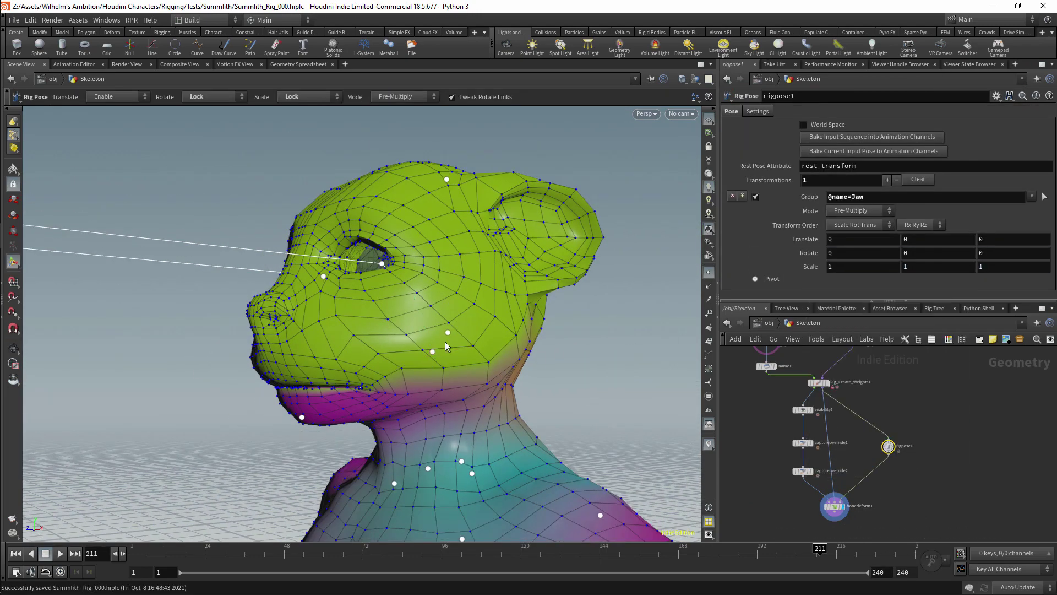
Add a Head joint transformation to rigpose1 and rotate the Jaw joint down to open the mouth
left_click(456, 359)
left_click(440, 358)
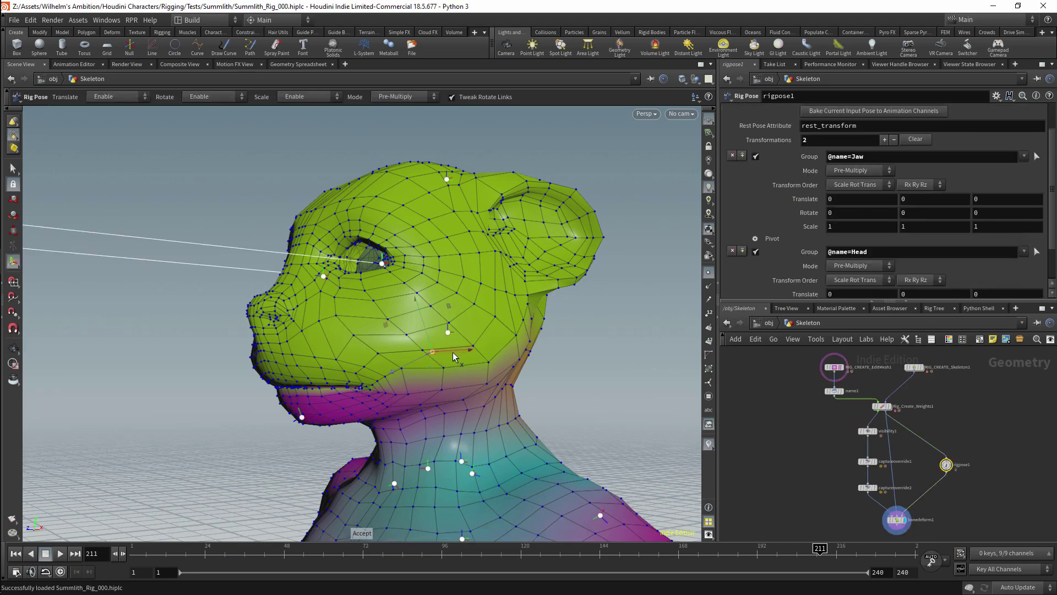
mouse_move(481, 353)
left_mouse_down()
mouse_move(484, 391)
mouse_move(522, 328)
mouse_move(589, 332)
left_mouse_up()
Insert a Capture Layer Paint node after captureoverride2 and enable Update point colors on captureoverride2
scroll(808, 512, "up", 3)
key("Tab")
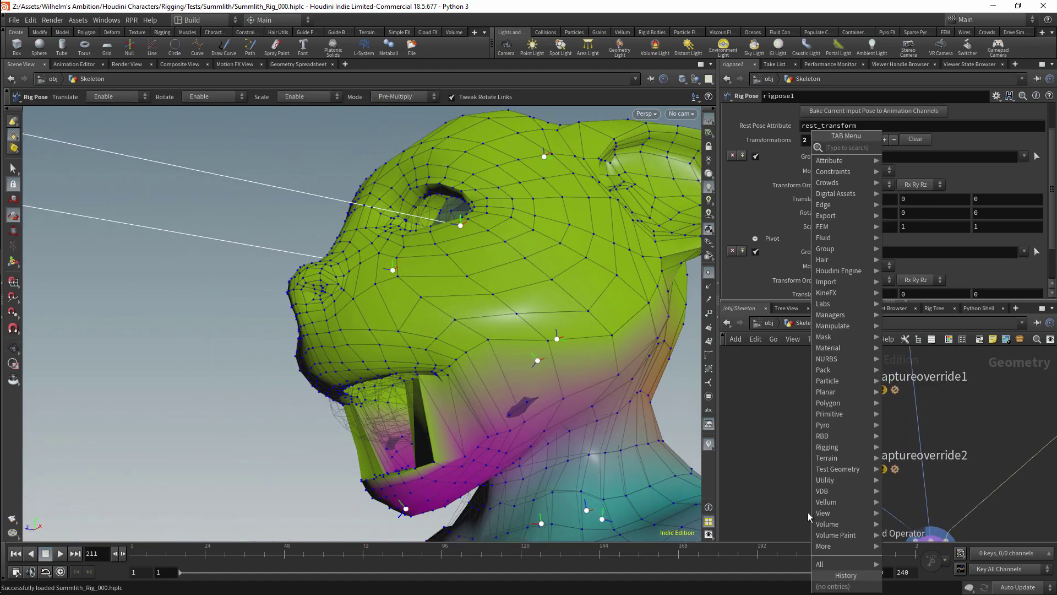
type("pai")
key("Down")
key("Down")
key("Down")
key("Return")
left_click(843, 514)
left_click(854, 457)
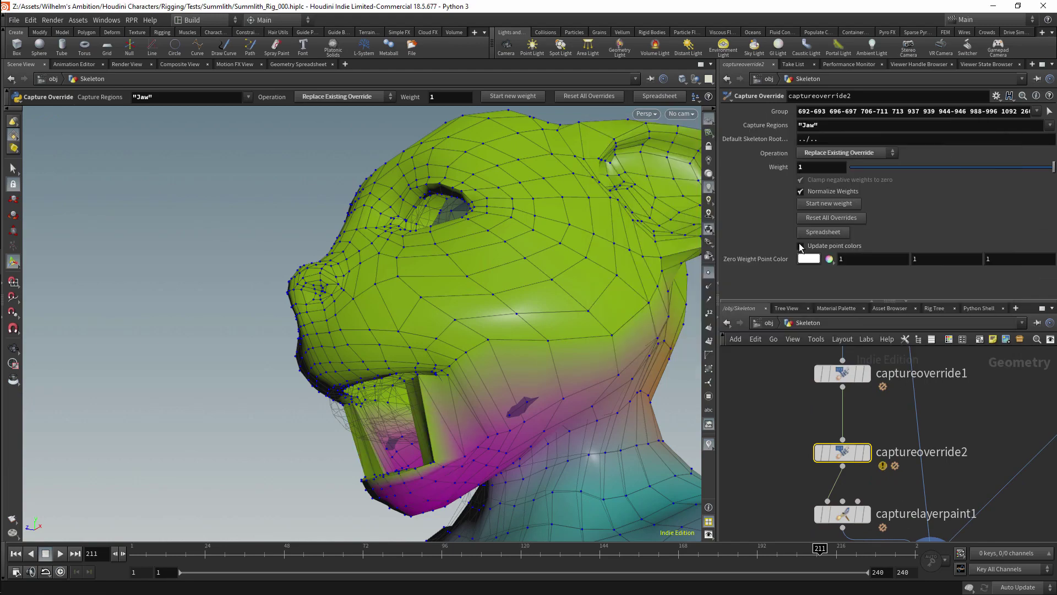
left_click(865, 518)
Set the Group of capturelayerpaint1 to Body and Capture Region to Jaw, and paint the stretched points inside the open mouth
left_click_drag(499, 349, 455, 359, "ctrl+shift")
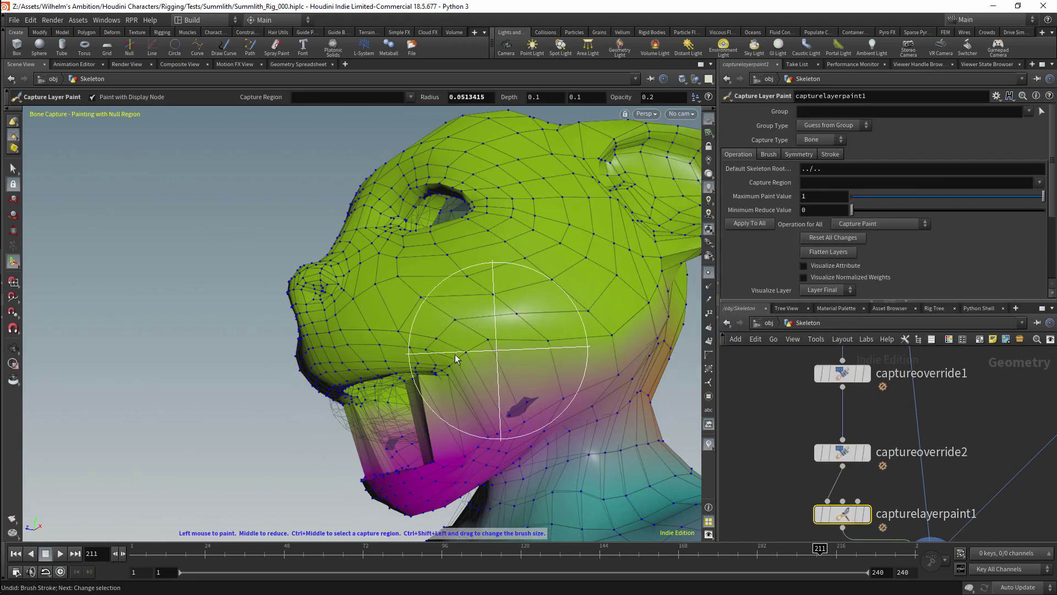
left_click_drag(539, 335, 563, 338, "alt")
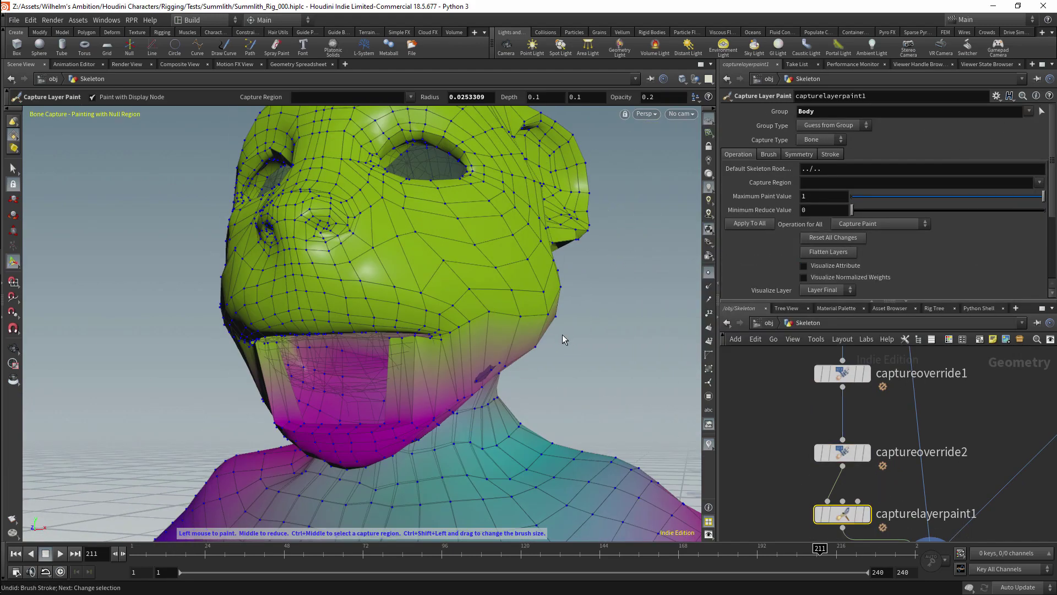
left_click(1039, 182)
left_click(1008, 208)
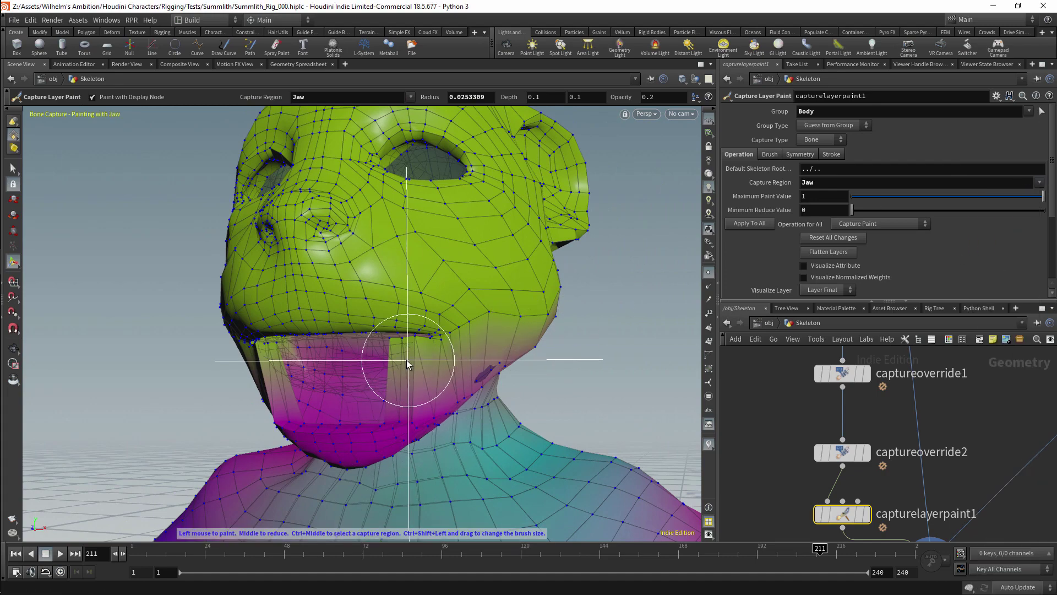
mouse_move(417, 377)
left_mouse_down("alt")
mouse_move(400, 384)
mouse_move(396, 356)
mouse_move(394, 374)
mouse_move(109, 371)
mouse_move(268, 391)
left_mouse_up("alt")
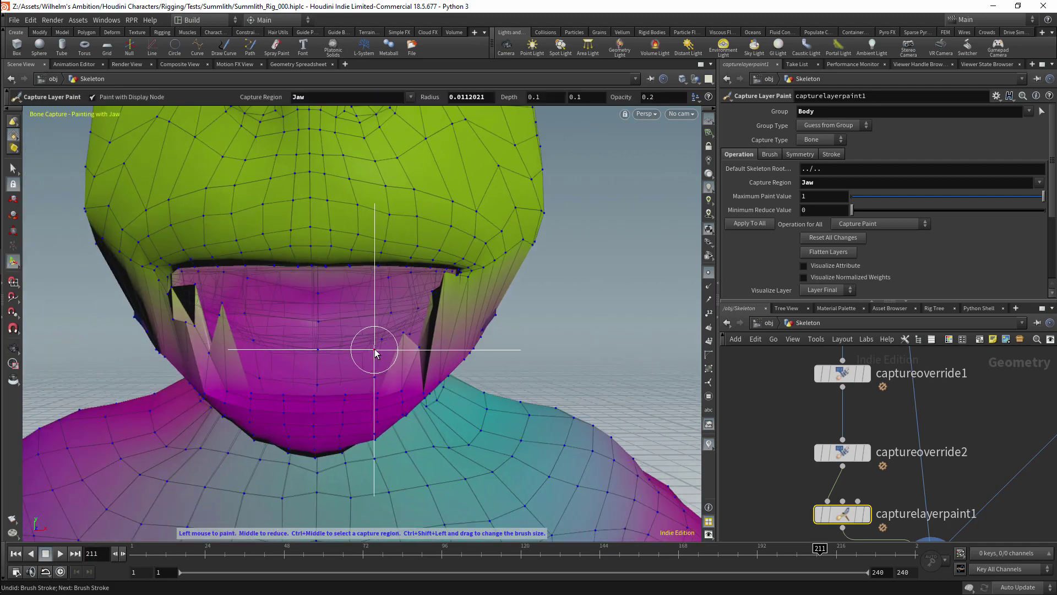
Try a brush opacity of 0.296 on the inside of the mouth and undo the last two brush strokes
left_click(770, 154)
left_click_drag(881, 298, 900, 298)
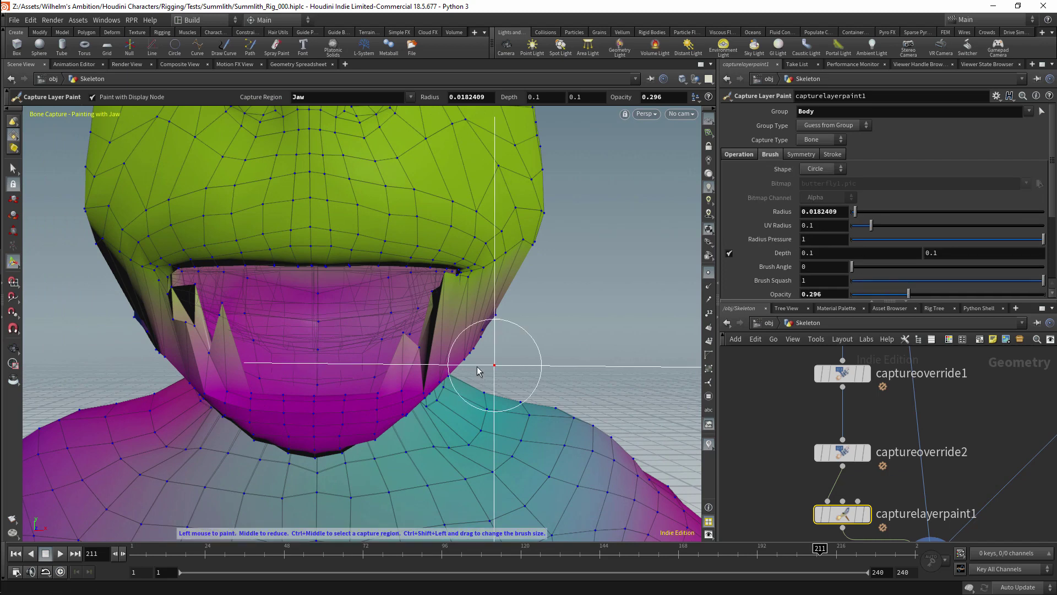
left_click_drag(413, 372, 337, 335, "alt")
key("ctrl+z")
key("ctrl+z")
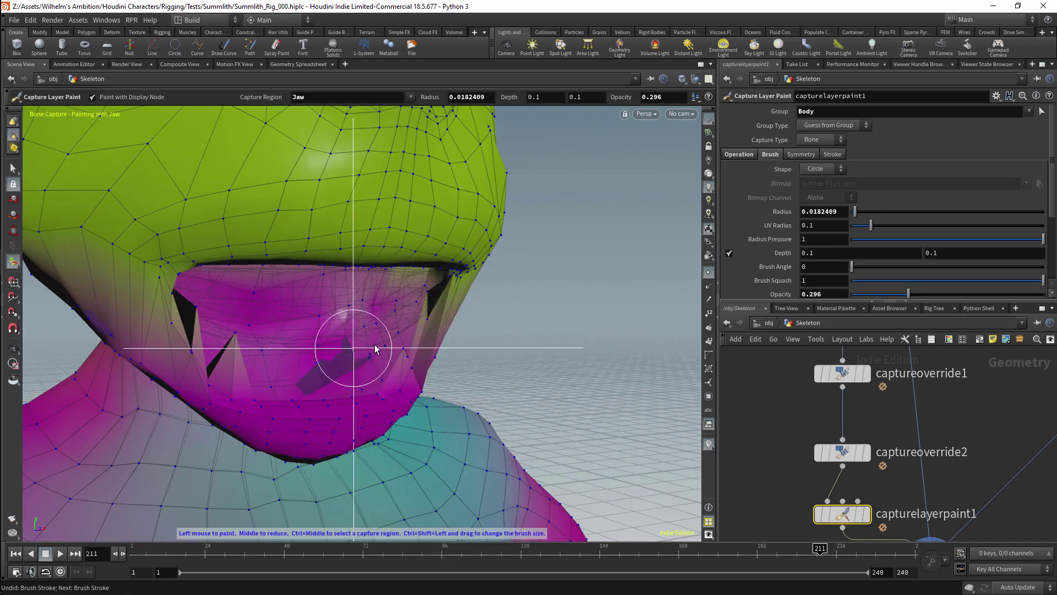
Set the brush opacity to 0.075 and paint Jaw weights around the mouth corners and cheek of the open mouth
left_click_drag(863, 301, 862, 301)
left_click_drag(419, 308, 468, 305, "alt")
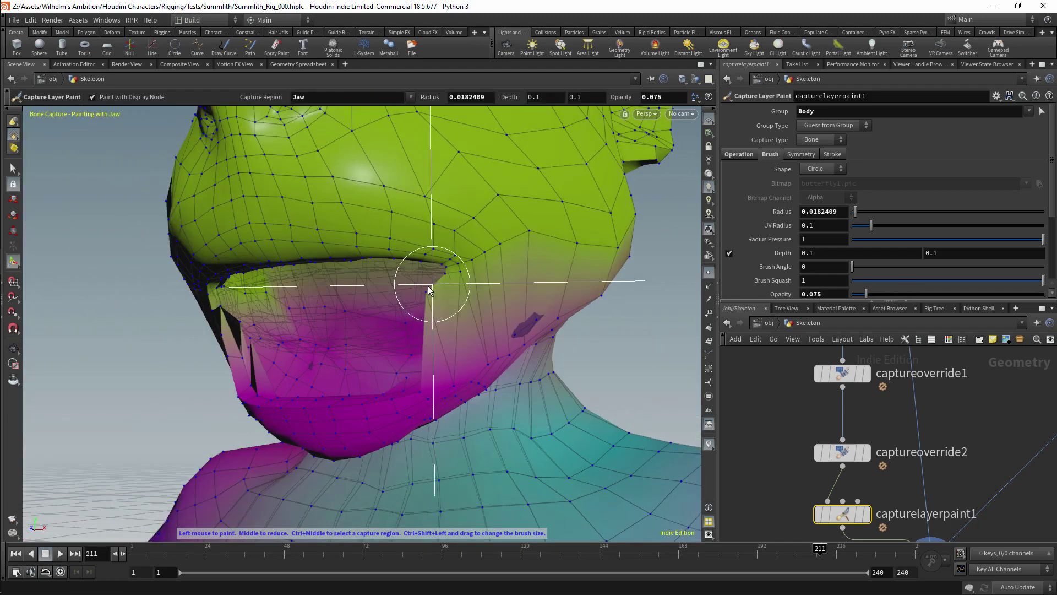
key("Escape")
mouse_move(493, 268)
left_mouse_down()
mouse_move(594, 354)
mouse_move(587, 370)
mouse_move(550, 300)
mouse_move(248, 236)
left_mouse_up()
scroll(816, 373, "down", 5)
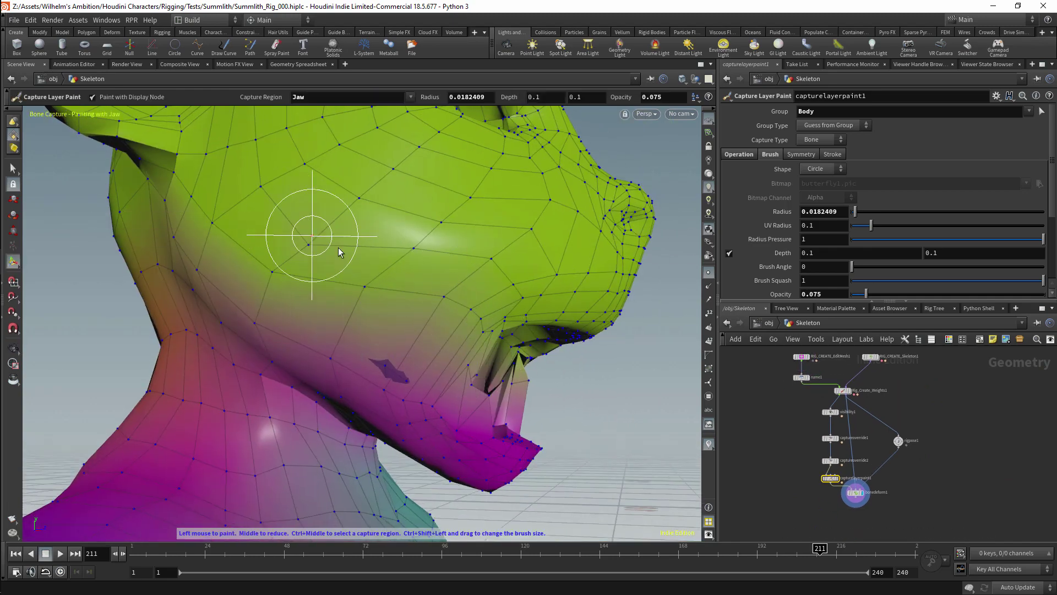
left_click_drag(463, 323, 306, 437, "alt")
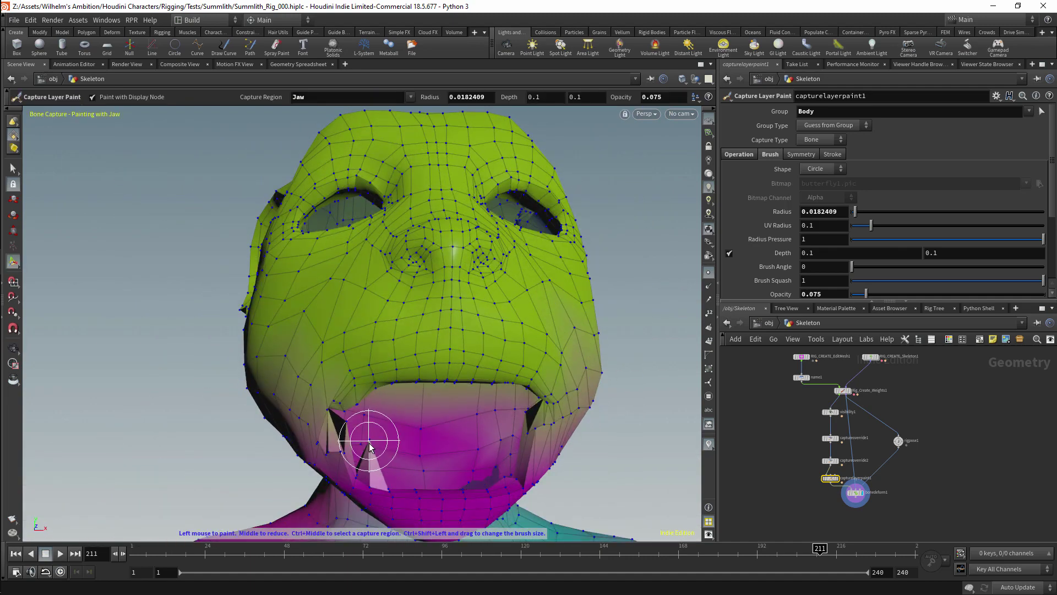
Switch the brush to Smooth Final and smooth the Jaw weights at the mouth corners and inside the mouth
right_click(404, 464)
left_click(414, 314)
left_click(435, 303)
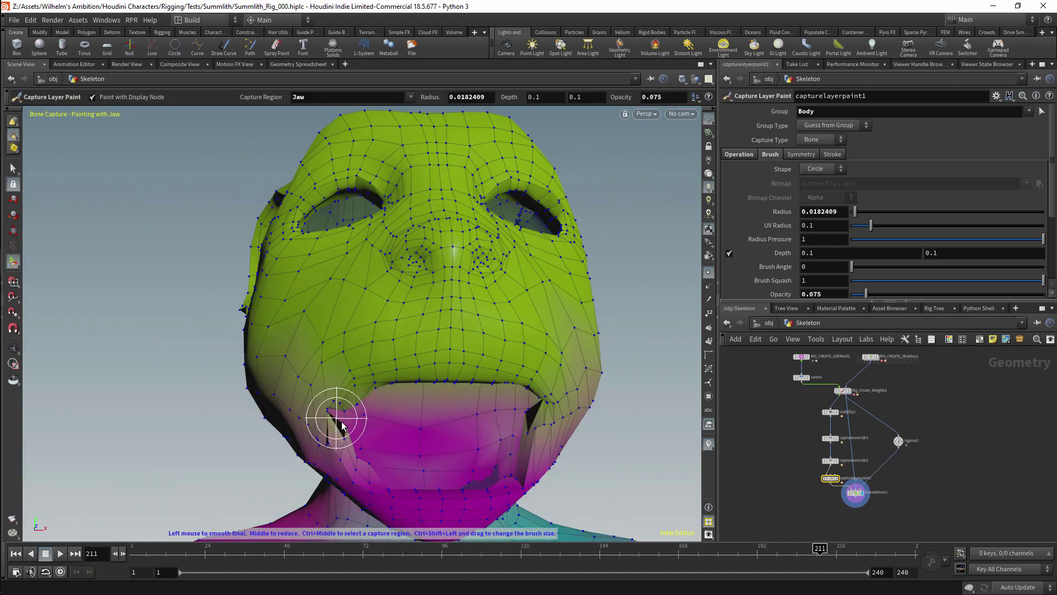
mouse_move(517, 483)
left_mouse_down("alt")
mouse_move(594, 471)
mouse_move(523, 238)
mouse_move(507, 271)
mouse_move(419, 329)
left_mouse_up("alt")
Set Visualize on capturelayerpaint1 to Selected Capture Region with Visualize Mode set to Grayscale
scroll(983, 241, "down", 5)
left_click(845, 229)
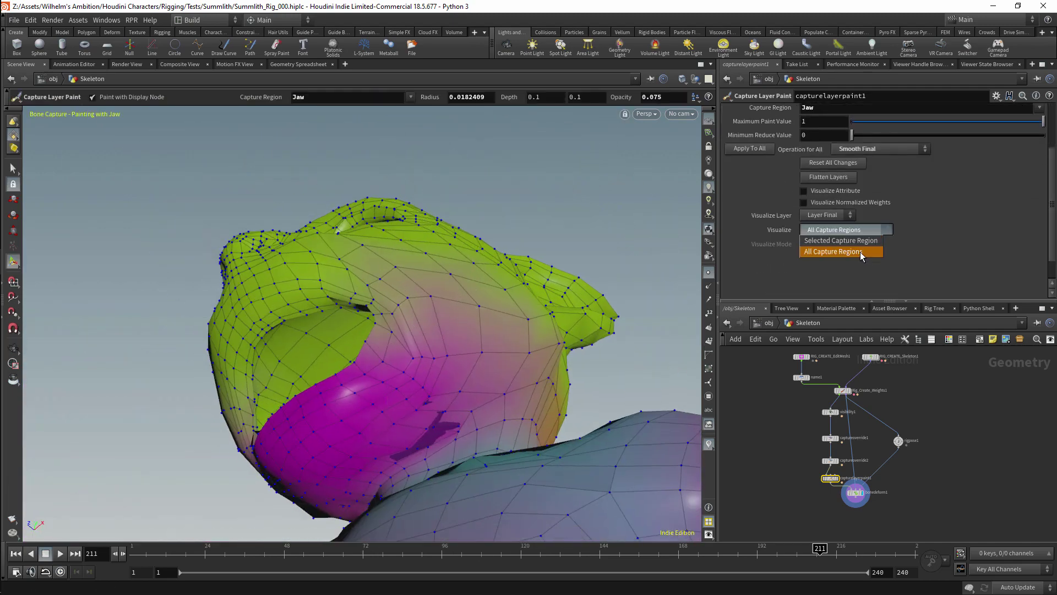
left_click(842, 255)
left_click(830, 244)
left_click(819, 277)
left_click_drag(456, 354, 472, 413, "alt")
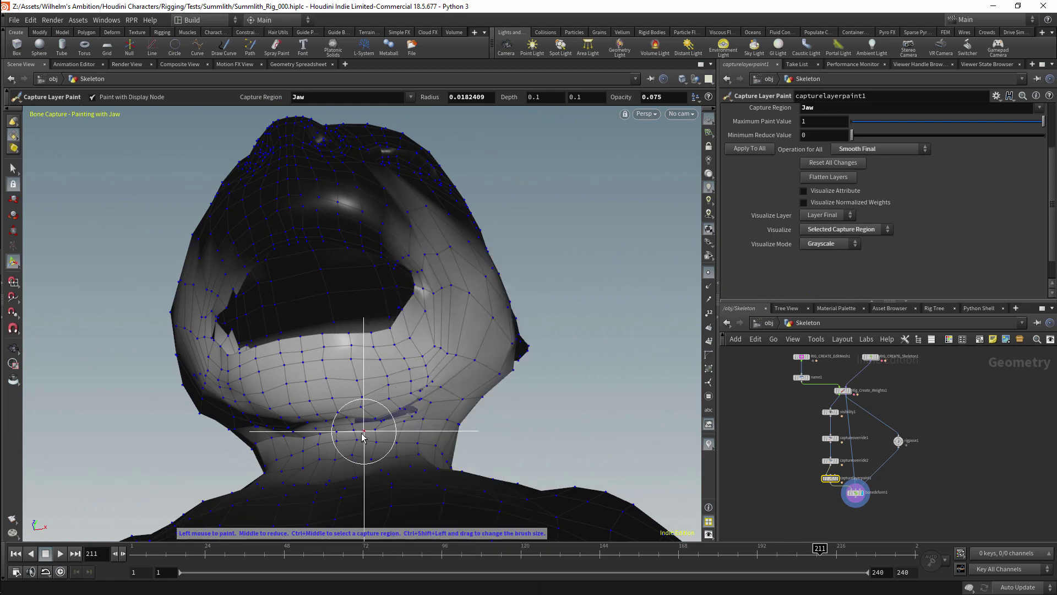
Paint Jaw weights over the chin and underside of the jaw
left_click_drag(295, 437, 355, 431, "alt")
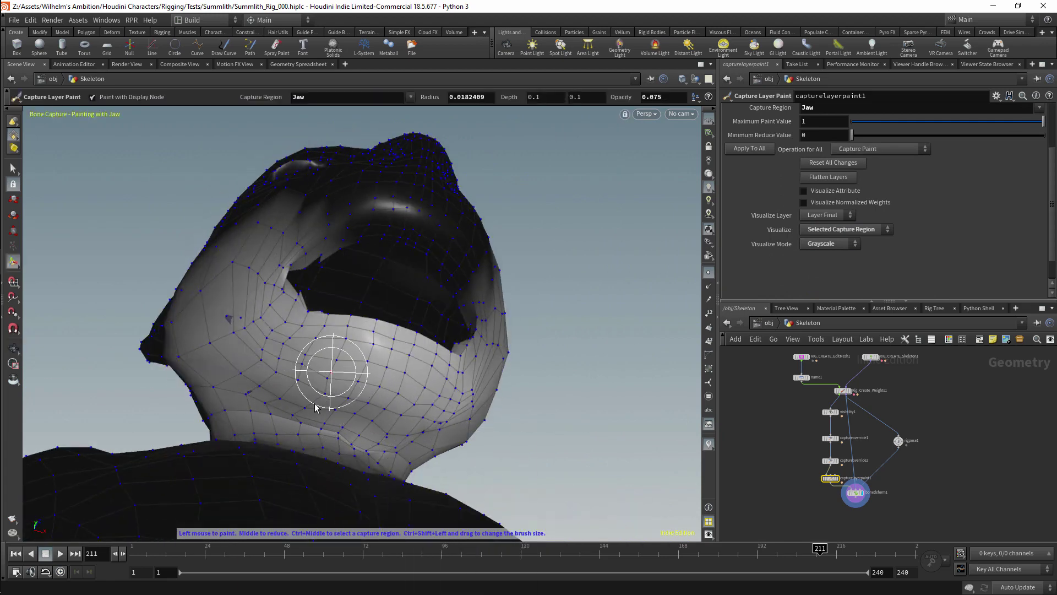
mouse_move(322, 378)
left_mouse_down("alt")
mouse_move(385, 385)
mouse_move(343, 376)
left_mouse_up("alt")
left_click_drag(390, 338, 178, 381, "alt")
Use Smooth Final to soften the Jaw weights along the mouth corners, jawline and both cheeks
right_click(201, 406)
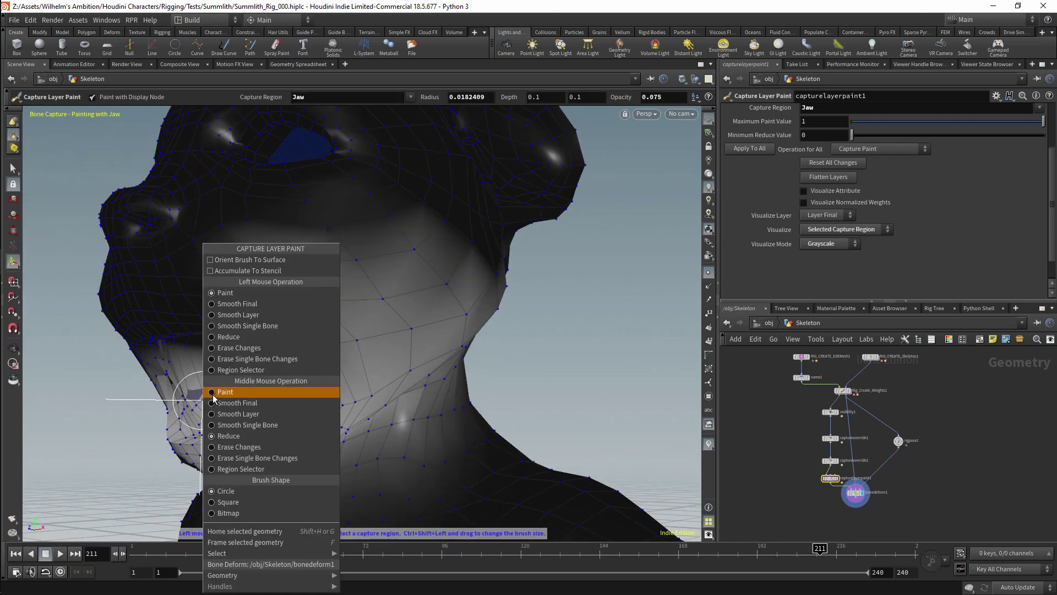
left_click(237, 303)
left_click_drag(134, 432, 368, 372, "alt")
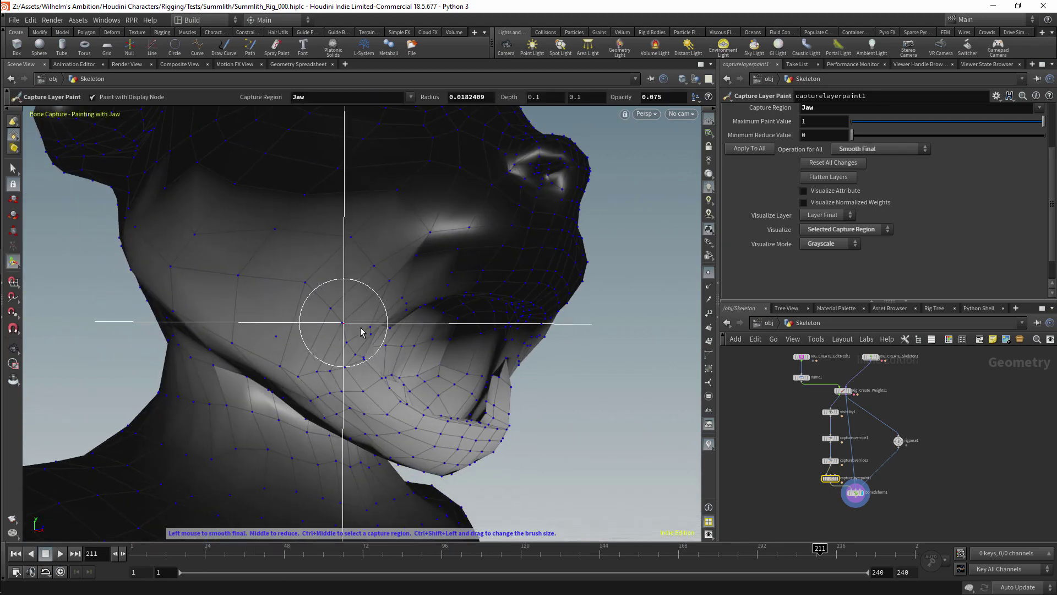
left_click_drag(361, 331, 165, 371, "alt")
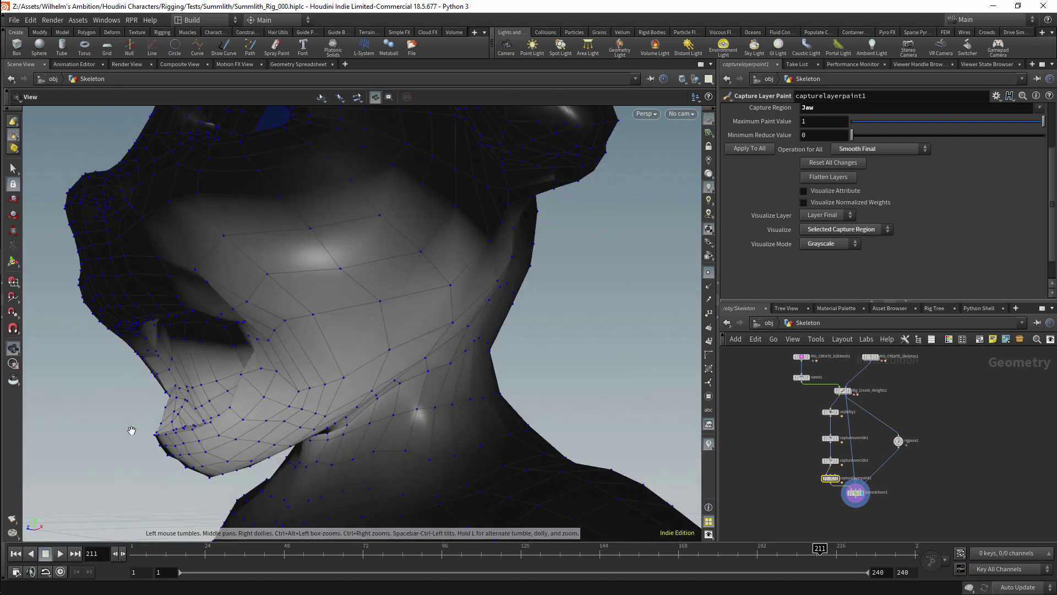
mouse_move(132, 430)
left_mouse_down("alt")
mouse_move(303, 364)
mouse_move(330, 378)
mouse_move(278, 349)
mouse_move(413, 349)
mouse_move(300, 347)
left_mouse_up("alt")
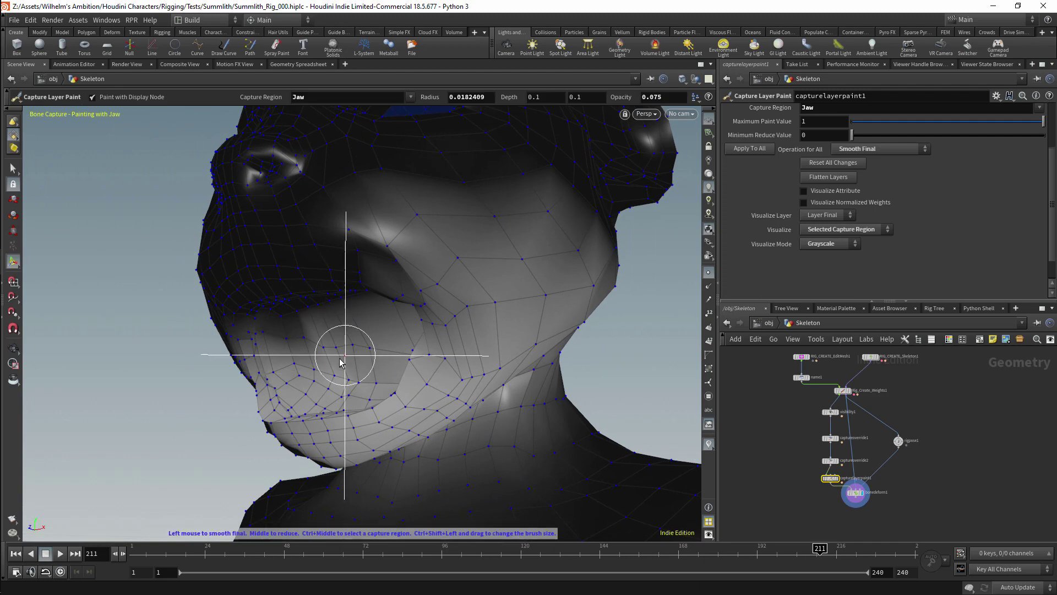
Touch up the Jaw weights on the cheeks with Paint and blend them using Smooth Final
left_click_drag(289, 392, 249, 396, "alt")
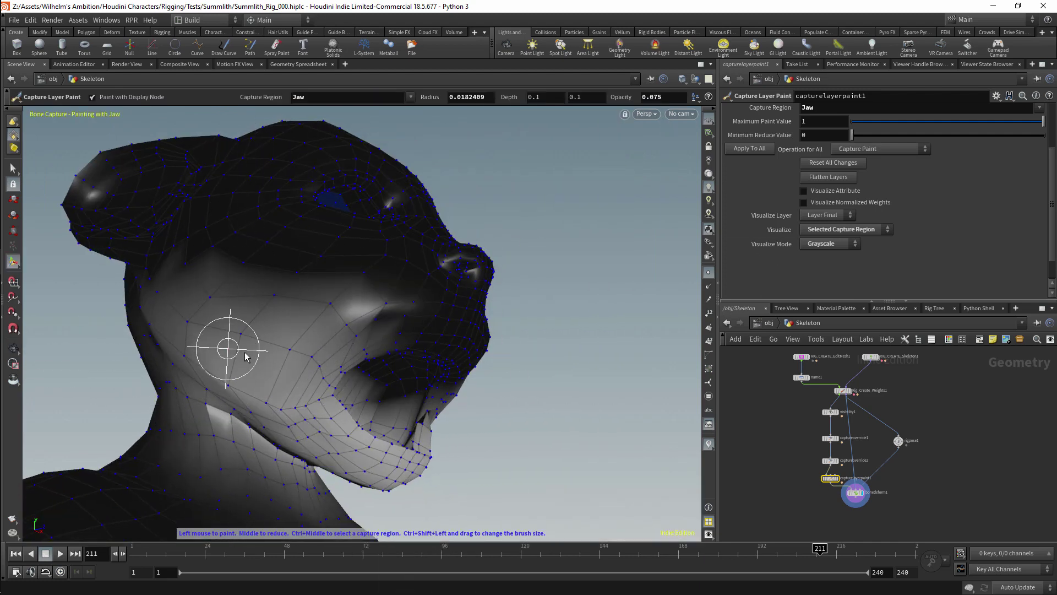
mouse_move(246, 357)
left_mouse_down("alt")
mouse_move(390, 377)
mouse_move(458, 307)
left_mouse_up("alt")
mouse_move(420, 354)
left_mouse_down("alt")
mouse_move(339, 392)
mouse_move(524, 343)
left_mouse_up("alt")
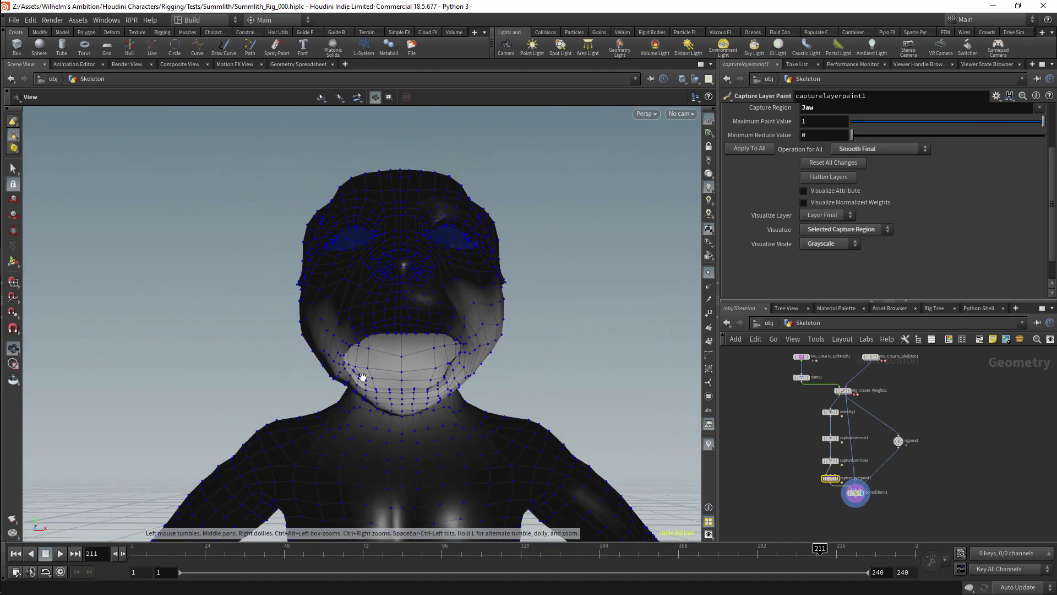
left_click_drag(446, 325, 415, 401, "alt")
mouse_move(410, 317)
left_mouse_down("alt")
mouse_move(464, 314)
mouse_move(189, 354)
mouse_move(433, 424)
mouse_move(436, 342)
left_mouse_up("alt")
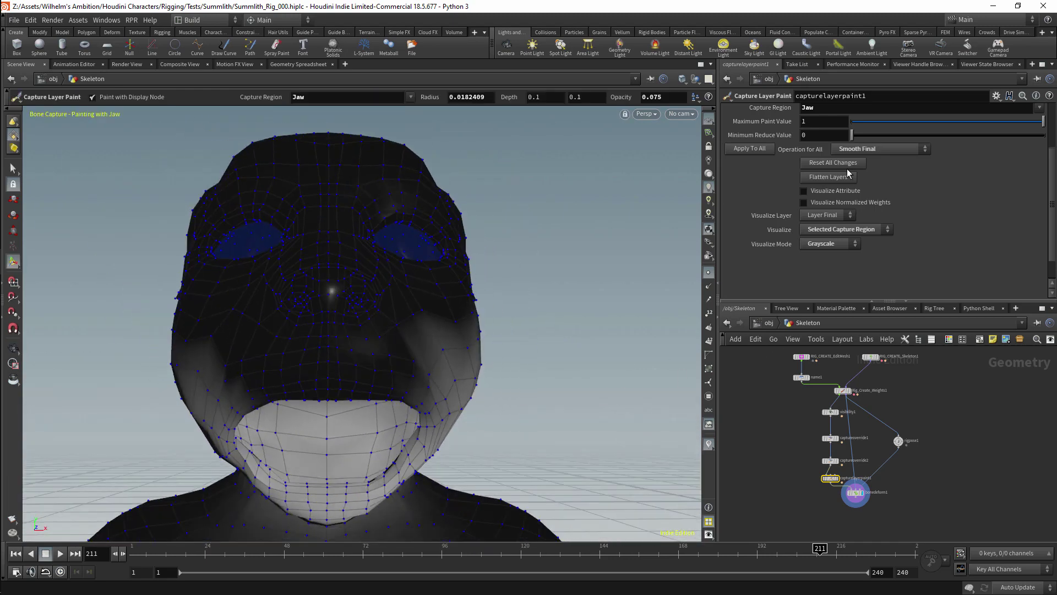
Change the Capture Region to Head and set the brush opacity to 0.014
left_click(1040, 107)
left_click(1012, 168)
scroll(826, 165, "up", 5)
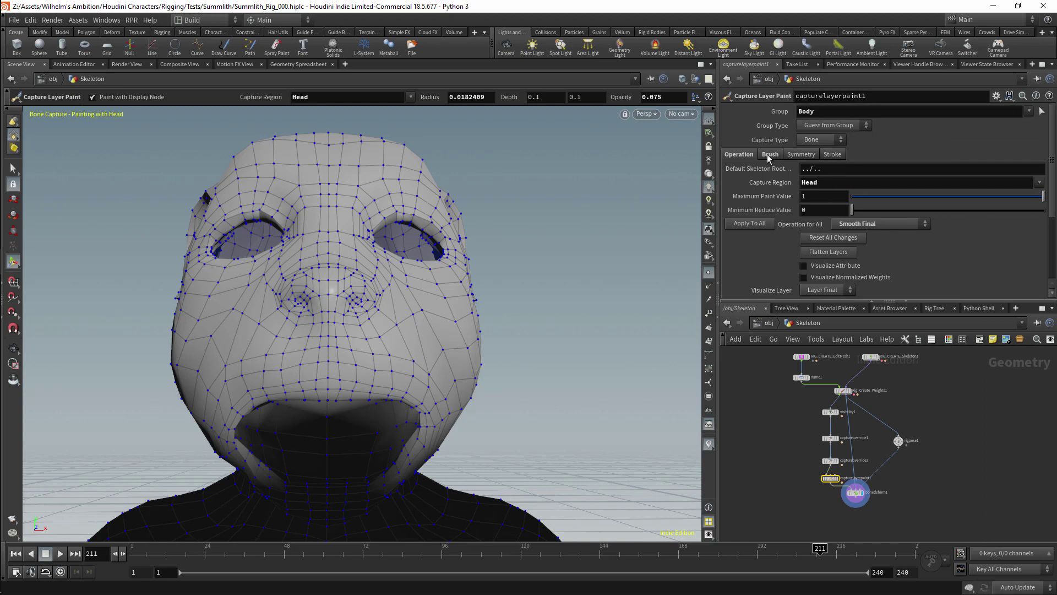
left_click(769, 155)
left_click_drag(857, 296, 854, 296)
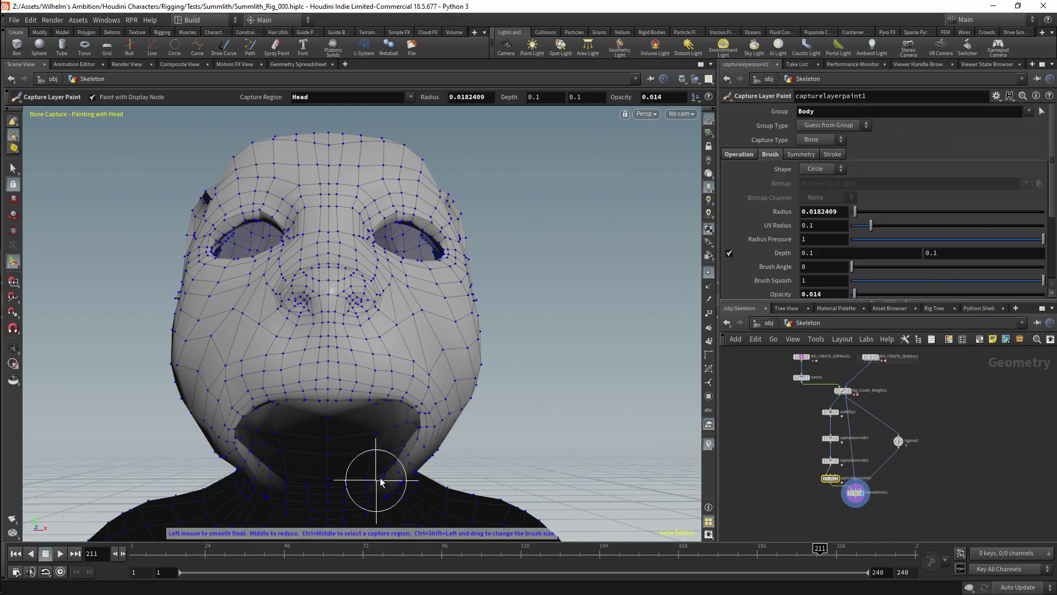
mouse_move(380, 482)
left_mouse_down("alt")
mouse_move(484, 396)
mouse_move(429, 379)
mouse_move(449, 453)
mouse_move(377, 354)
mouse_move(224, 373)
mouse_move(198, 409)
mouse_move(250, 392)
left_mouse_up("alt")
Paint Head weights around the mouth corners and cheeks, and blend them with Smooth Final
right_click(237, 404)
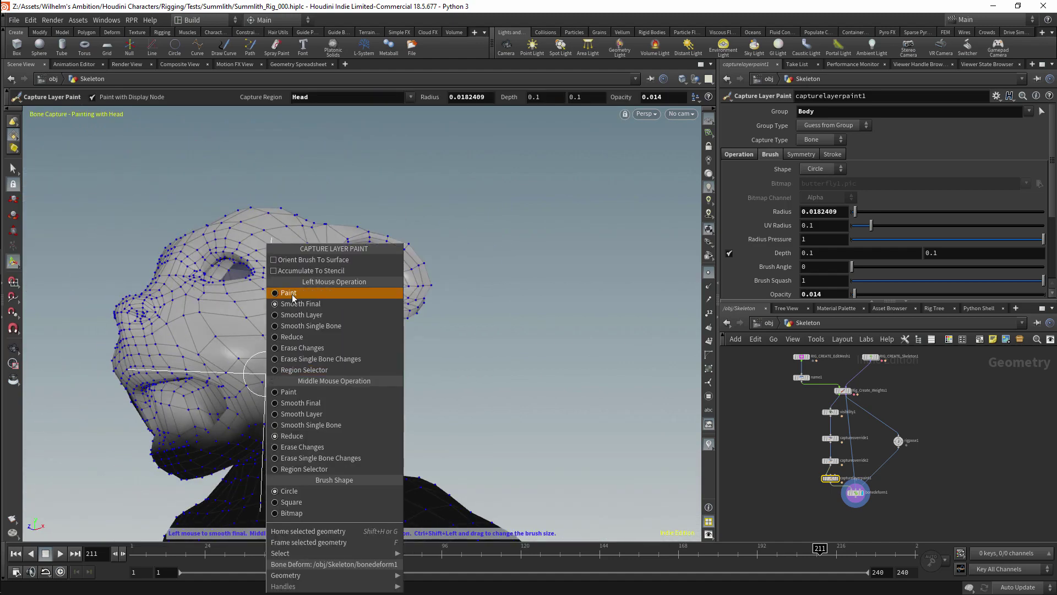
left_click(283, 292)
left_click_drag(215, 408, 221, 377, "alt")
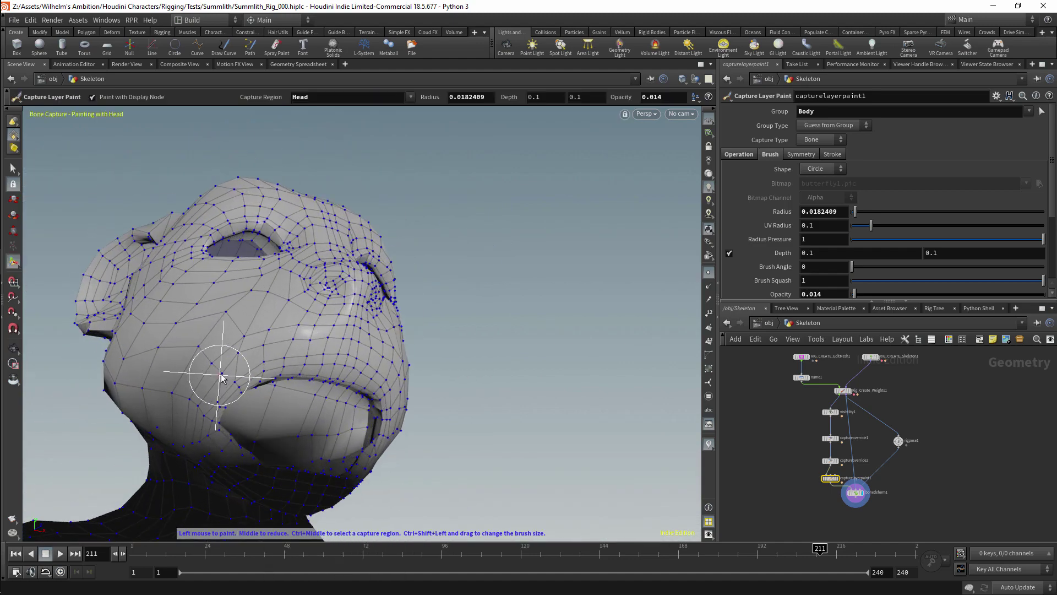
mouse_move(200, 432)
left_mouse_down("alt")
mouse_move(213, 481)
mouse_move(161, 479)
mouse_move(158, 505)
mouse_move(264, 486)
mouse_move(229, 480)
mouse_move(253, 479)
mouse_move(132, 513)
left_mouse_up("alt")
right_click(253, 480)
left_click(300, 345)
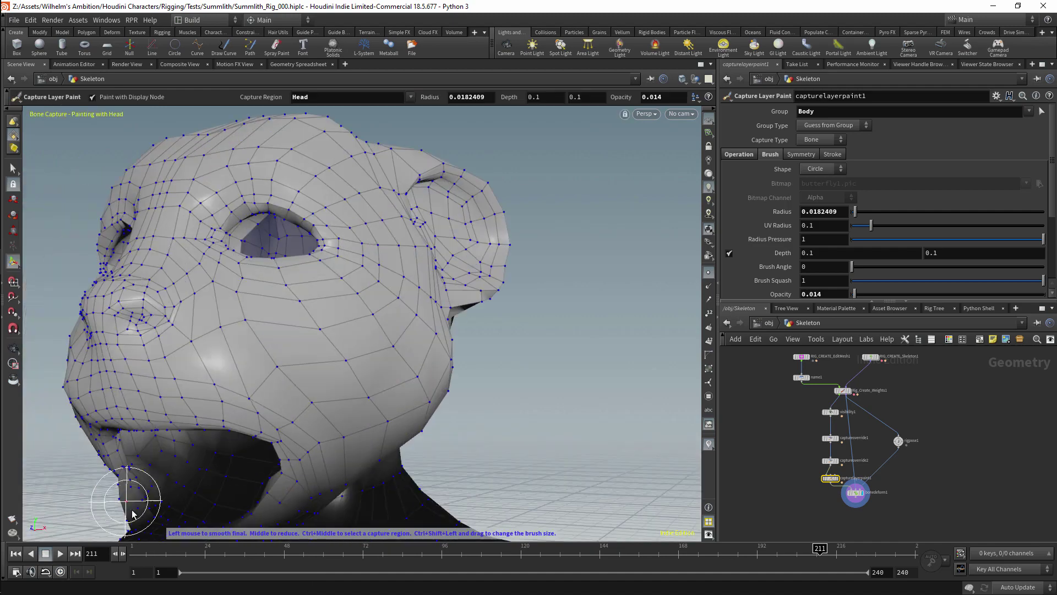
mouse_move(174, 447)
left_mouse_down("alt")
mouse_move(138, 466)
mouse_move(269, 379)
mouse_move(226, 378)
left_mouse_up("alt")
Change the Capture Region to Jaw and paint the lower lip and mouth corners
left_click(739, 154)
left_click(1040, 182)
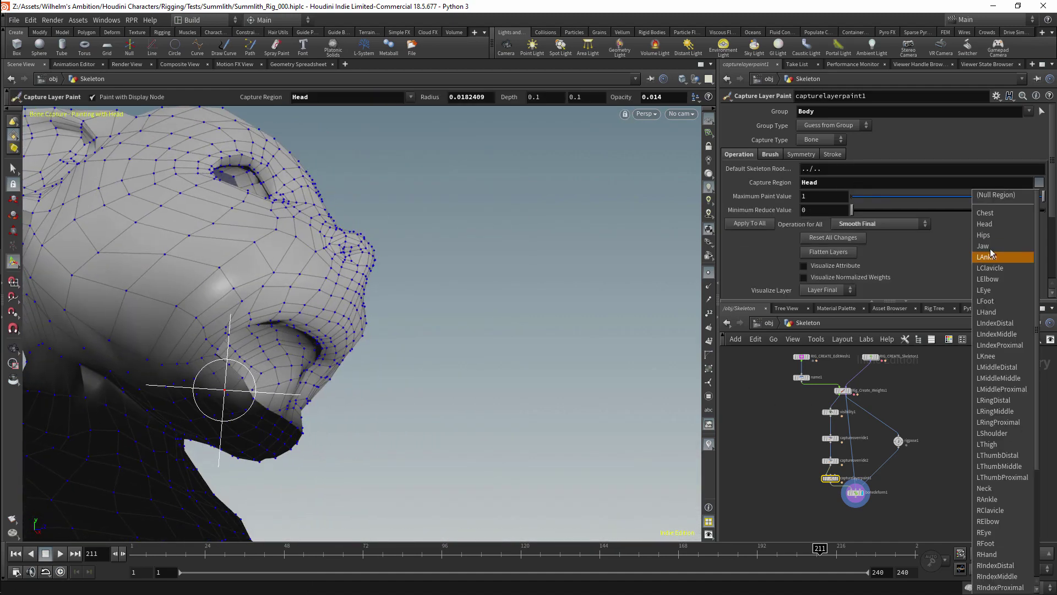
left_click(1002, 255)
left_click_drag(331, 419, 190, 454, "alt")
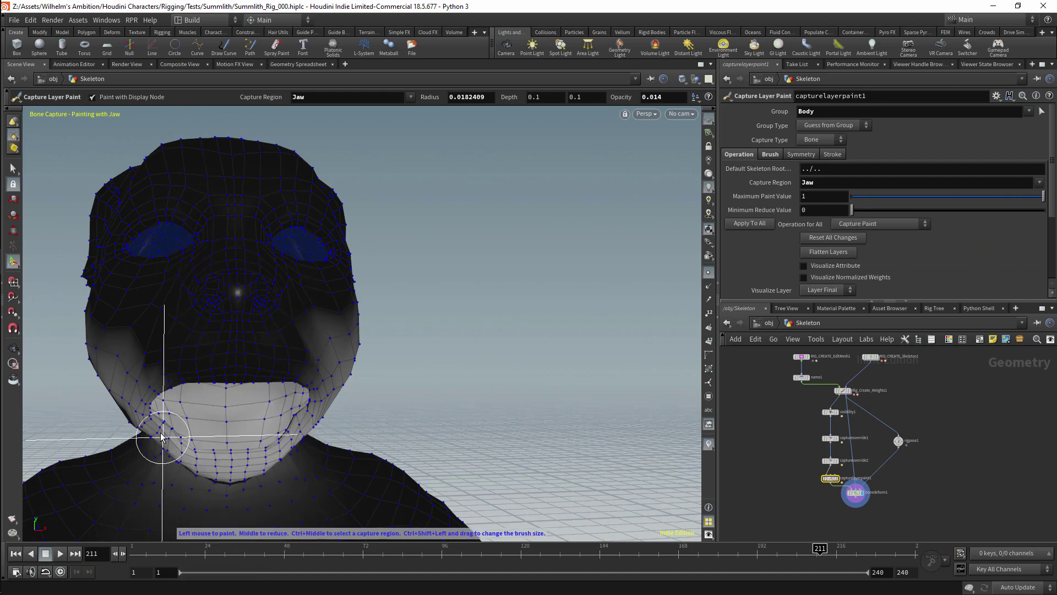
scroll(162, 436, "up", 3)
mouse_move(229, 407)
left_mouse_down("alt")
mouse_move(86, 429)
mouse_move(251, 416)
mouse_move(338, 432)
mouse_move(498, 402)
mouse_move(420, 402)
left_mouse_up("alt")
right_click(308, 432)
left_click(306, 431)
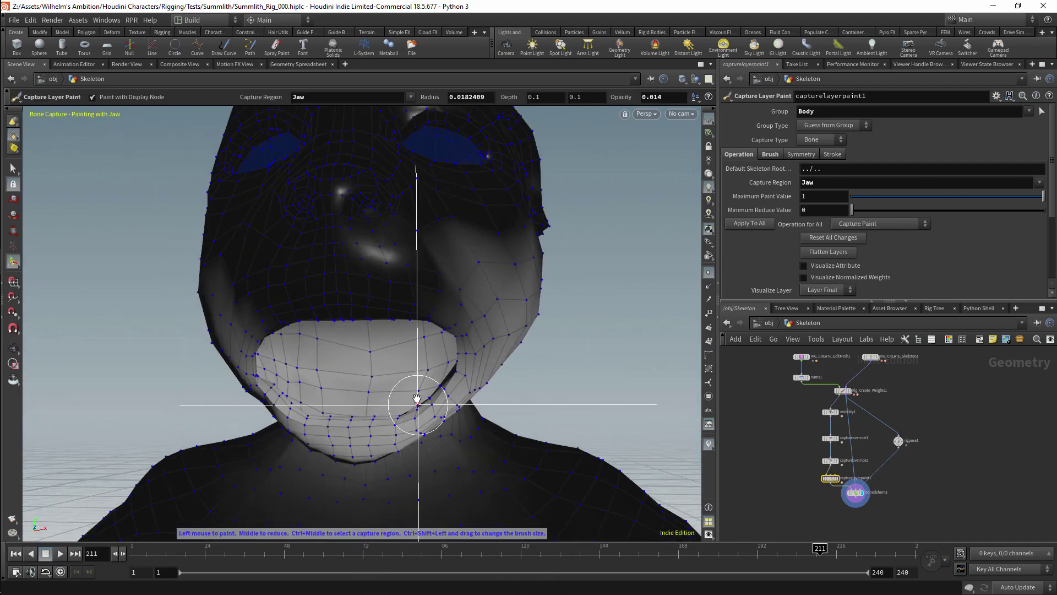
Switch the brush to Smooth Final and smooth the Jaw weights around the lower mouth
right_click(448, 302)
left_click(448, 302)
key("Escape")
mouse_move(337, 448)
left_mouse_down()
mouse_move(465, 349)
mouse_move(350, 374)
left_mouse_up()
key("Return")
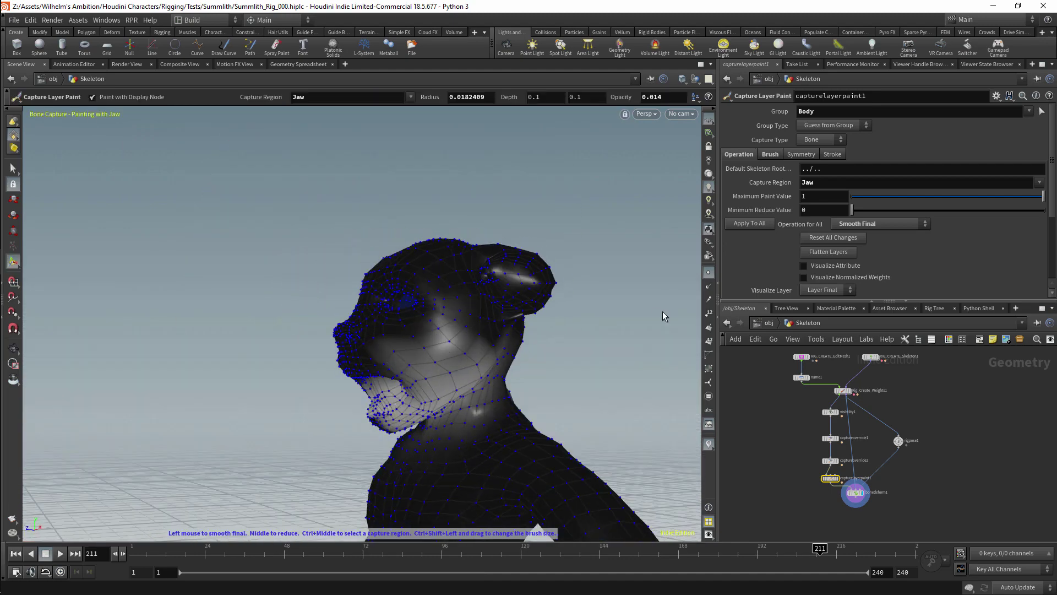
Check the Head weights by setting the Capture Region to Head, and return the region to Jaw
left_click(1039, 182)
left_click(994, 314)
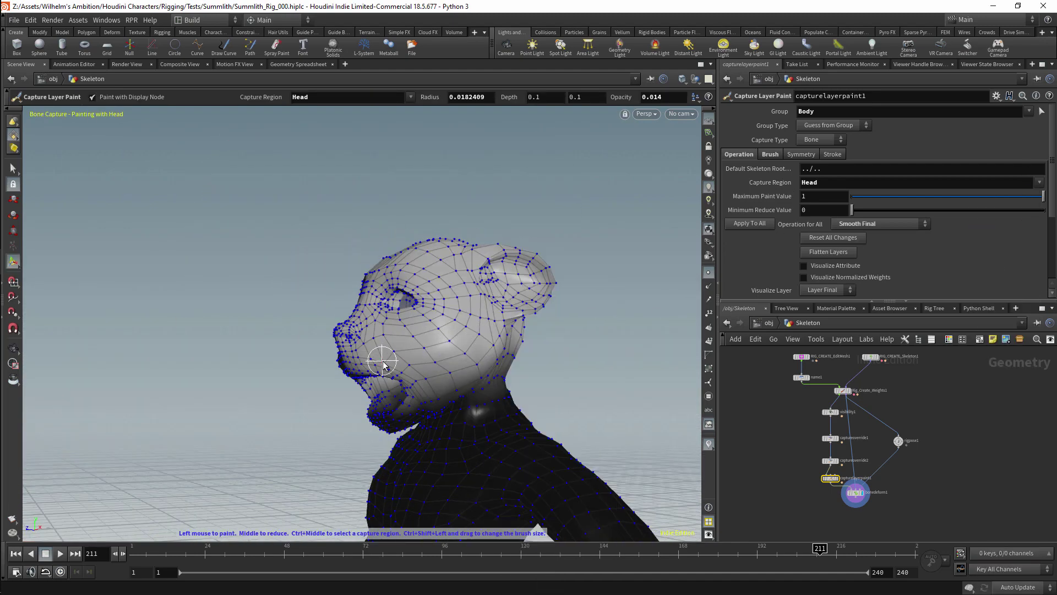
left_click_drag(472, 349, 286, 347, "alt")
left_click(1039, 183)
left_click(994, 226)
Rotate the Jaw joint on rigpose1 to test the mouth deformation
left_click_drag(386, 330, 496, 286, "alt")
left_click(899, 440)
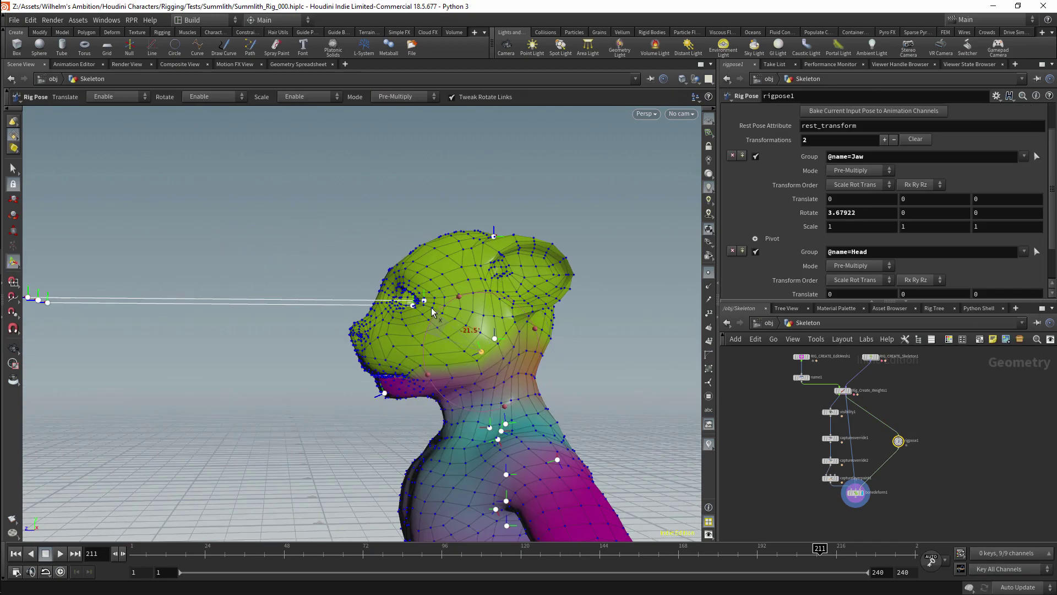
mouse_move(432, 336)
left_mouse_down()
mouse_move(507, 312)
mouse_move(501, 355)
mouse_move(448, 330)
mouse_move(501, 361)
left_mouse_up()
Reset the brush opacity of capturelayerpaint1 to its default of 0.2
left_click(827, 477)
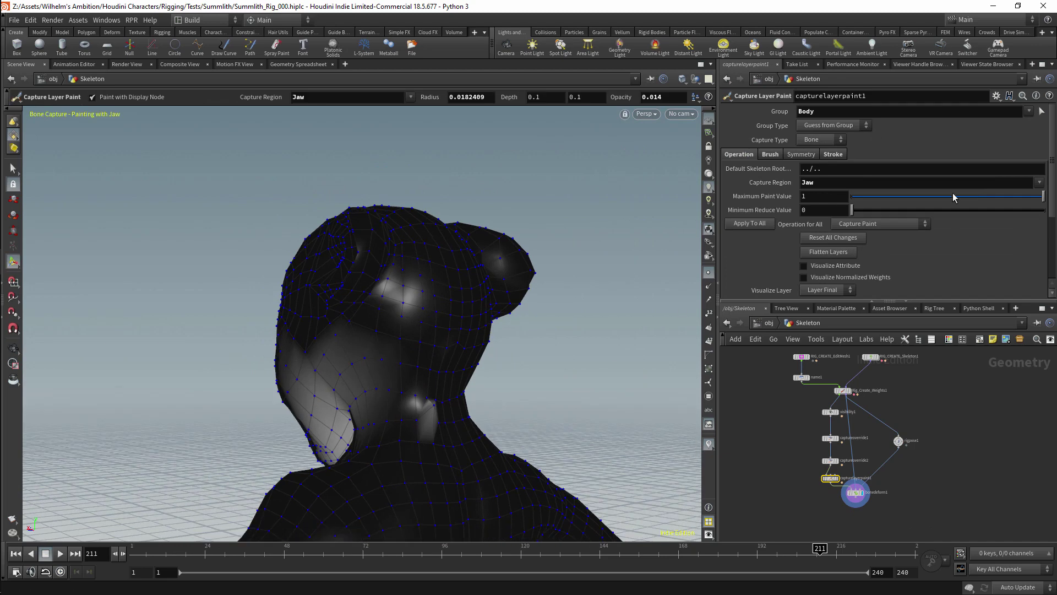
left_click(773, 155)
left_click_drag(854, 293, 919, 294)
right_click(782, 295)
left_click(814, 467)
Switch the brush to Reduce and remove the stray Jaw weights from the side of the neck
right_click(540, 404)
left_click(567, 348)
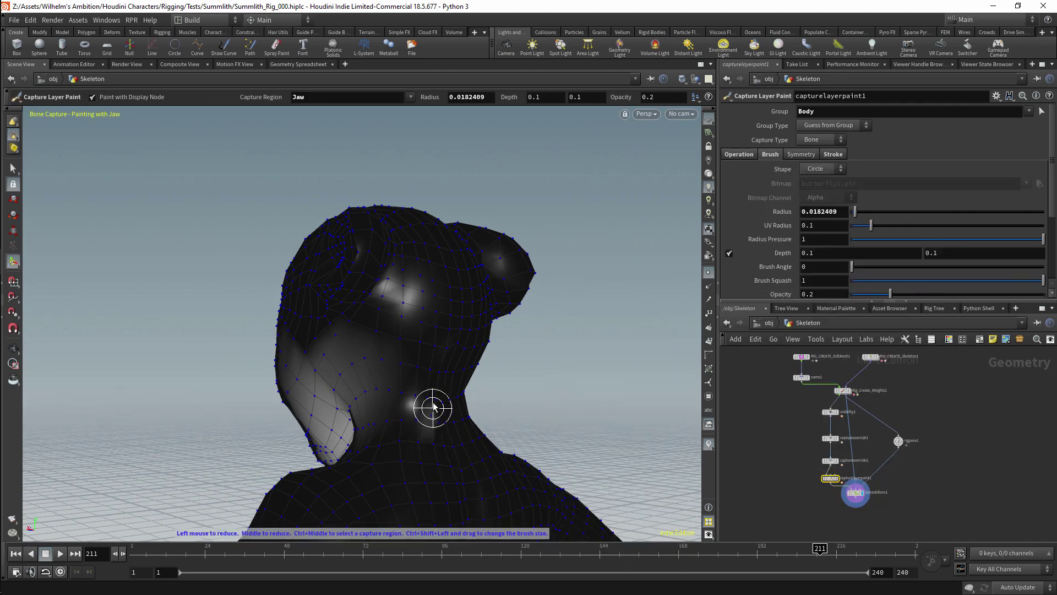
left_click_drag(436, 403, 520, 389)
Bypass visibility1 to bring the eyes and teeth back into view, and select Rig_Create_Weights1
scroll(521, 389, "down", 3)
left_click(831, 412)
middle_click_drag(859, 440, 806, 403)
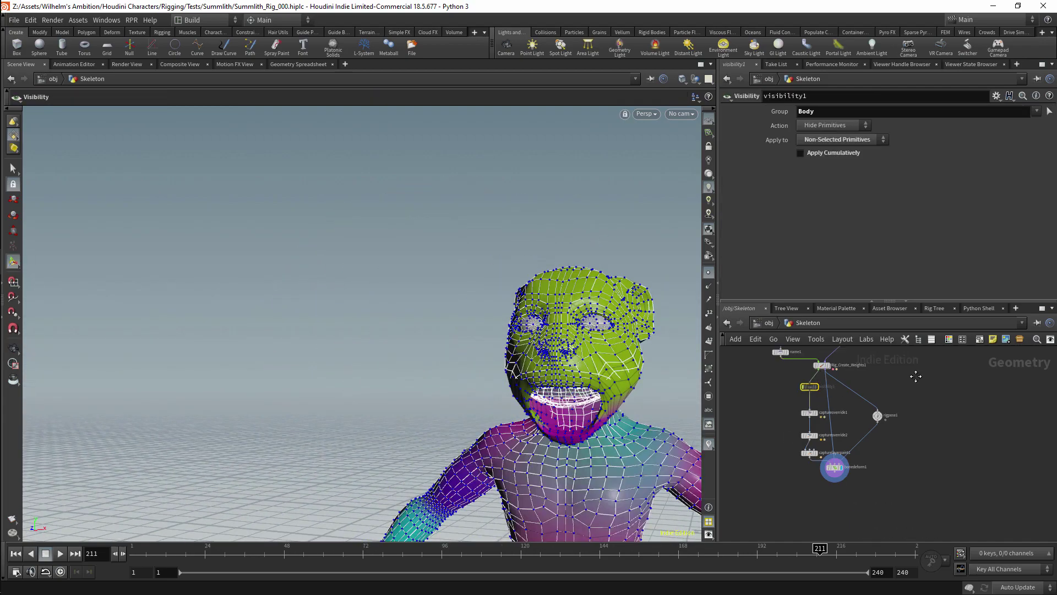
left_click_drag(527, 349, 487, 361)
scroll(877, 435, "up", 3)
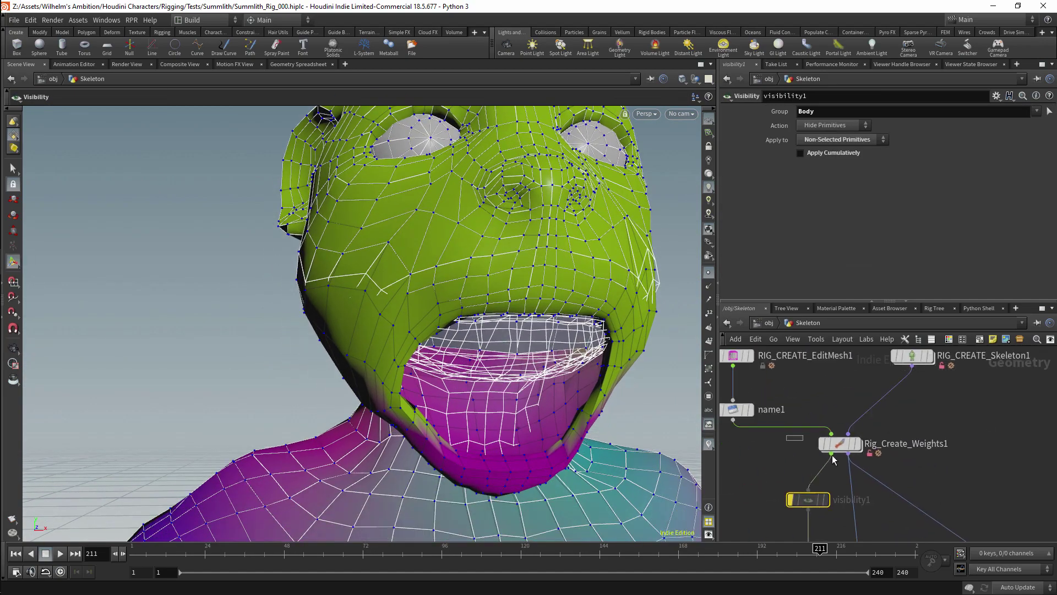
left_click(832, 439)
mouse_move(440, 330)
left_mouse_down()
mouse_move(419, 336)
mouse_move(452, 331)
mouse_move(435, 333)
left_mouse_up()
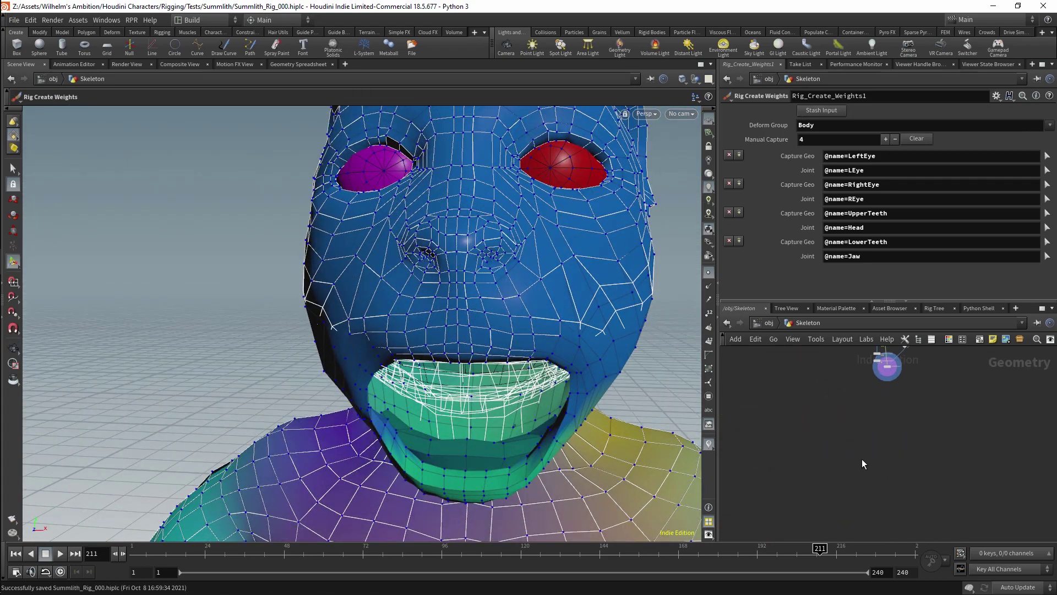
Arrange captureoverride1, captureoverride2 and capturelayerpaint1 in a compact column beneath visibility1
middle_click_drag(886, 394, 841, 419)
left_click(886, 395)
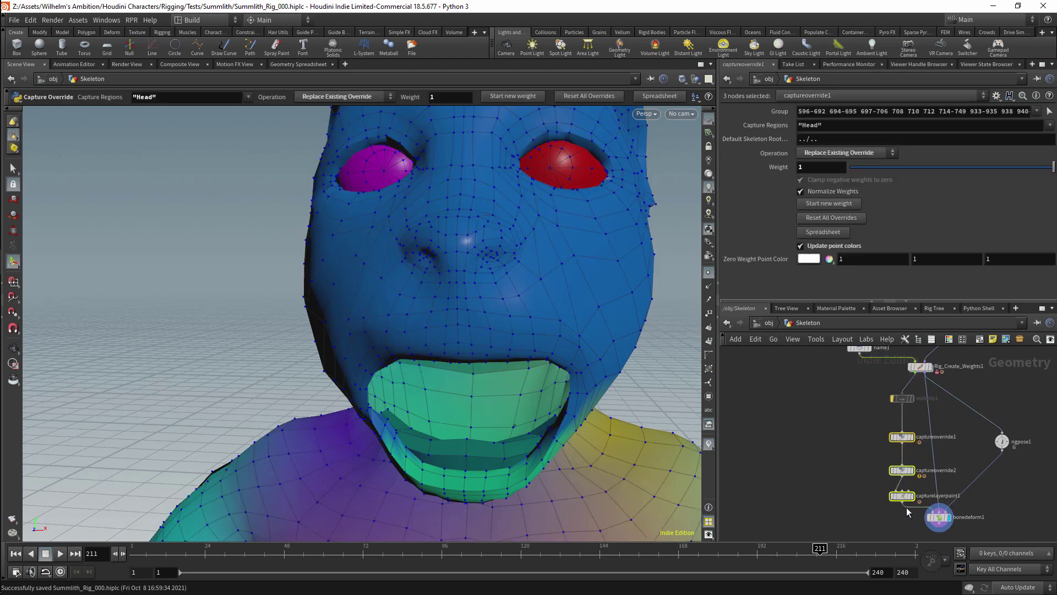
mouse_move(848, 477)
scroll(849, 477, "down", 3)
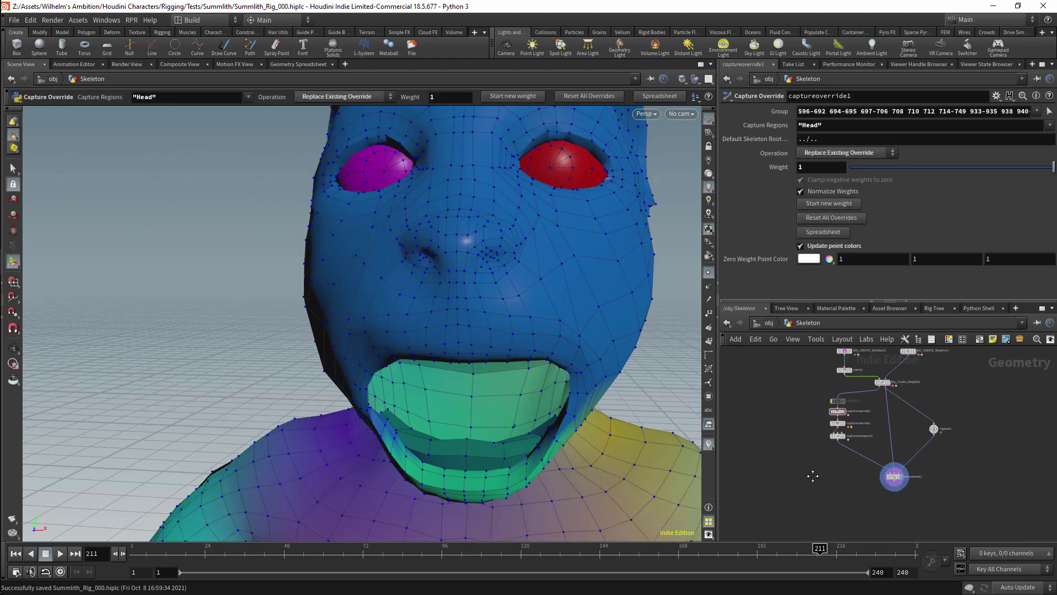
Add a RIG CREATE CreateProxyGeometry node below capturelayerpaint1, fed by capturelayerpaint1 and Rig_Create_Weights1
key("Tab")
mouse_move(832, 194)
mouse_move(895, 195)
mouse_move(974, 206)
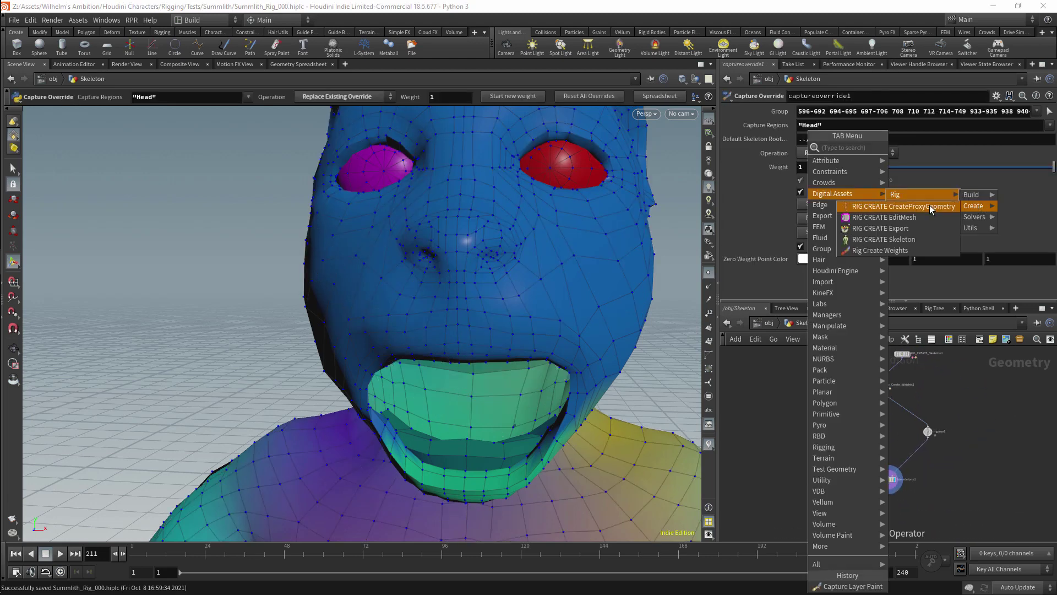
left_click(904, 206)
left_click(815, 531)
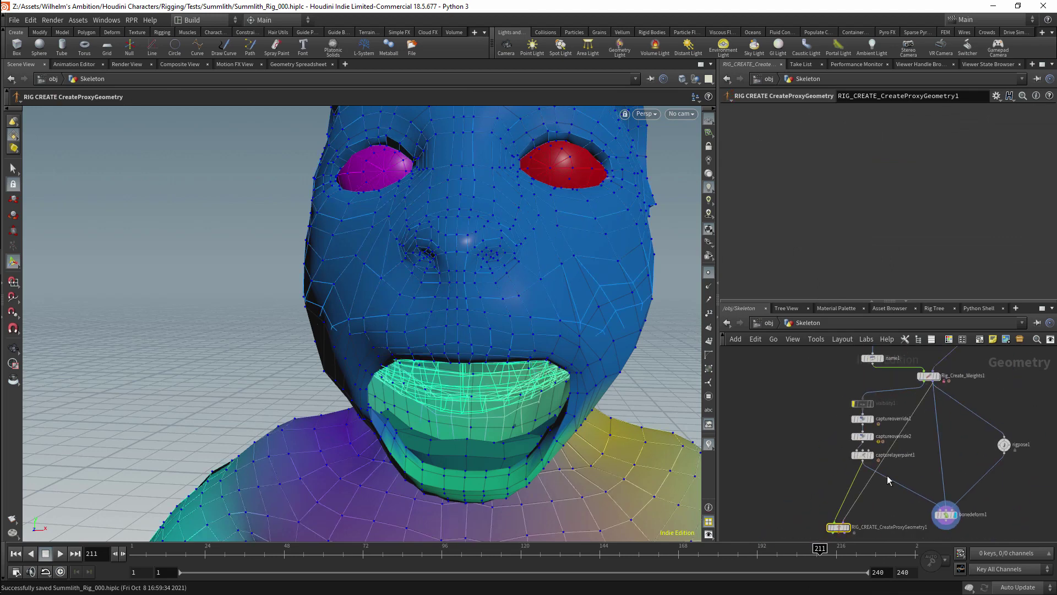
Add a RIG UTILS ViewProxyDefrom node below RIG_CREATE_CreateProxyGeometry1 and wire the proxy geometry node's outputs into it
scroll(887, 475, "up", 2)
key("Tab")
mouse_move(869, 183)
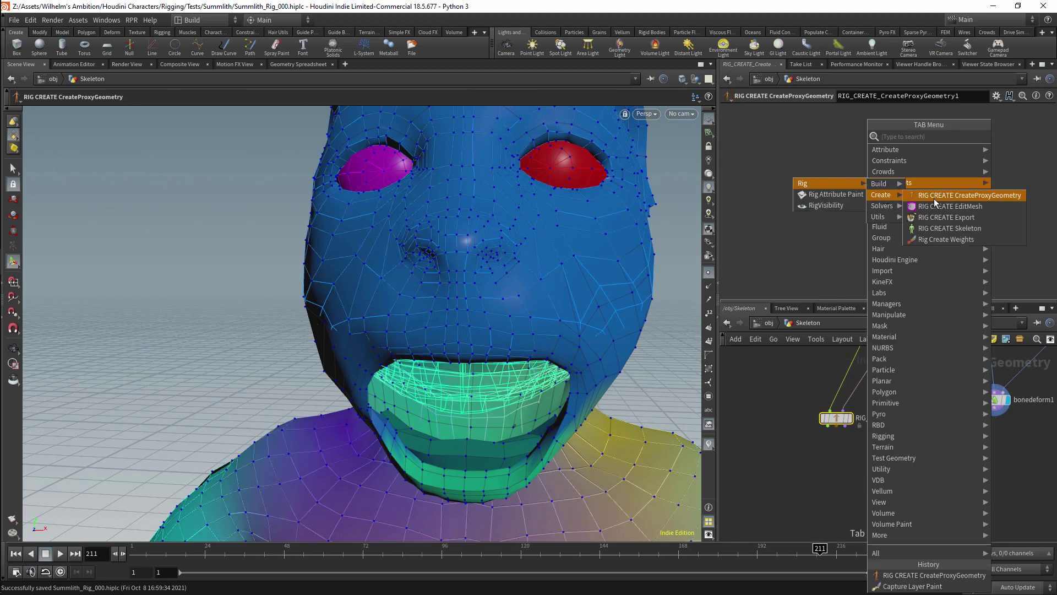
mouse_move(903, 221)
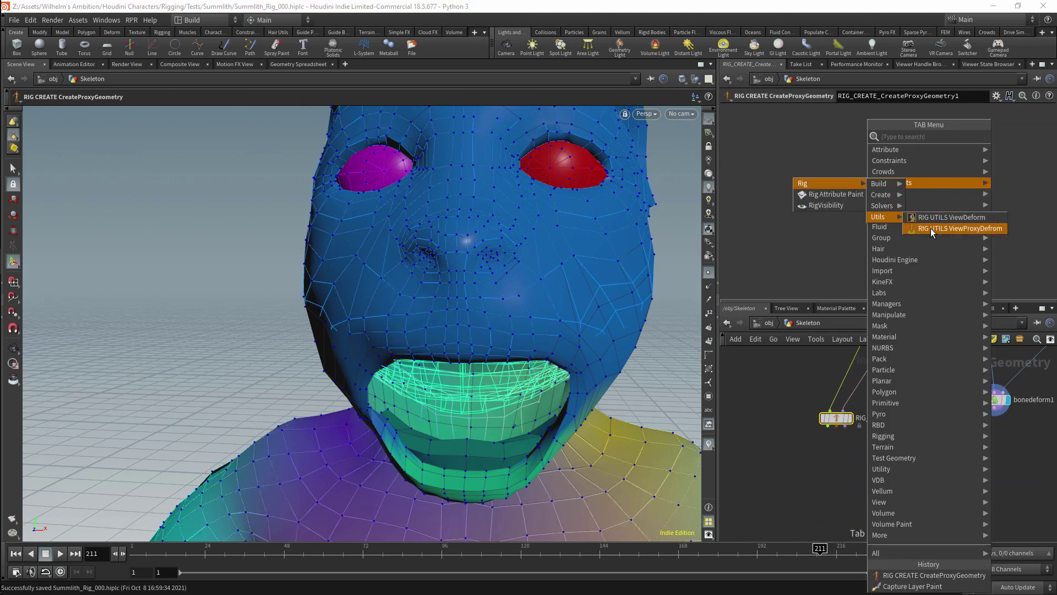
left_click(958, 228)
left_click(912, 465)
left_click(912, 462)
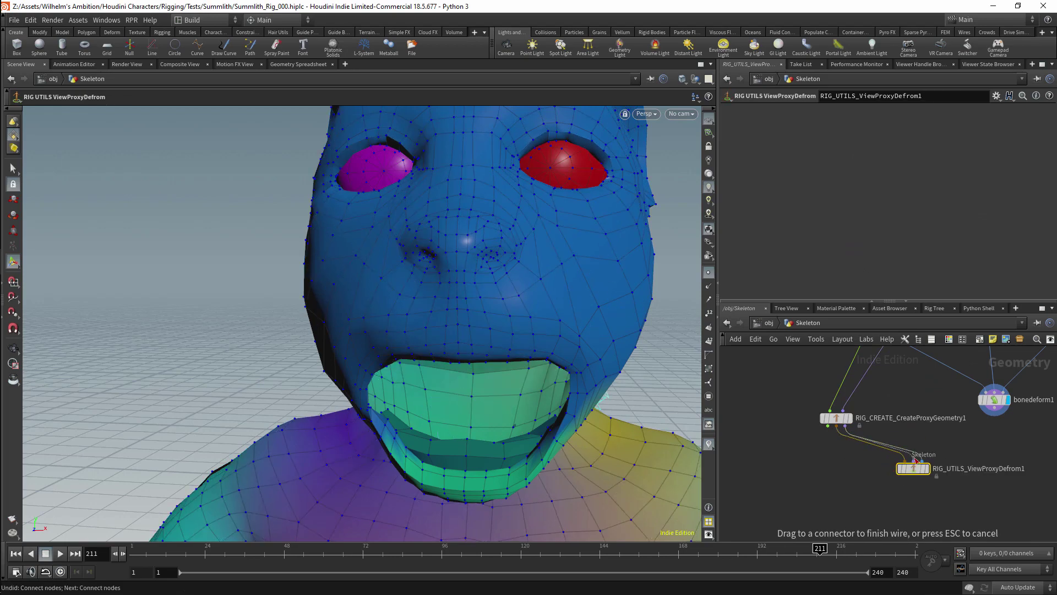
Add a Rig Pose node between the skeleton output of RIG_CREATE_CreateProxyGeometry1 and RIG_UTILS_ViewProxyDefrom1
key("Tab")
mouse_move(966, 222)
left_click(876, 166)
left_click(918, 447)
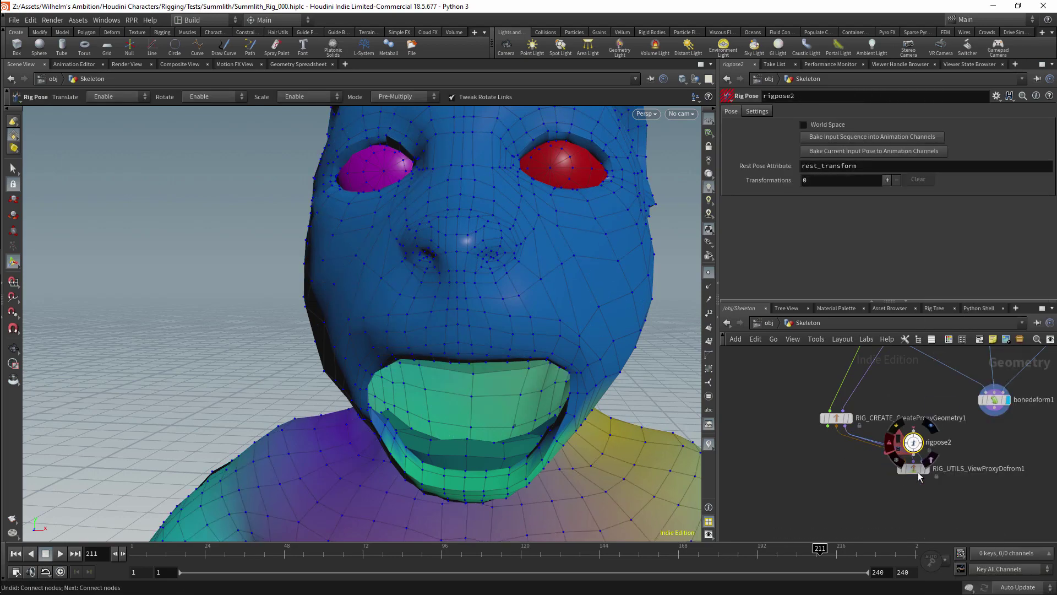
scroll(358, 319, "down", 10)
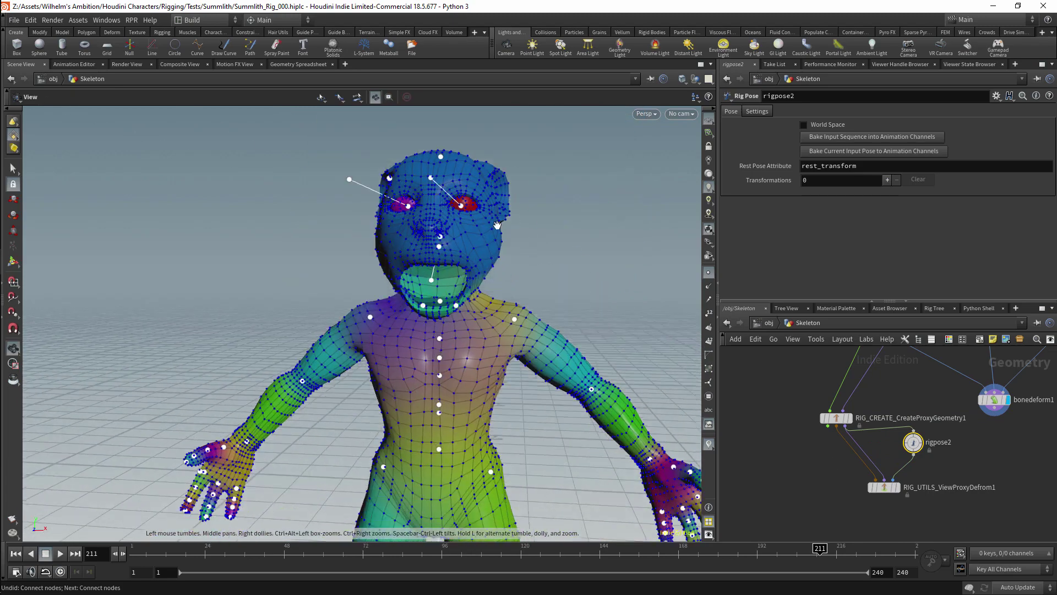
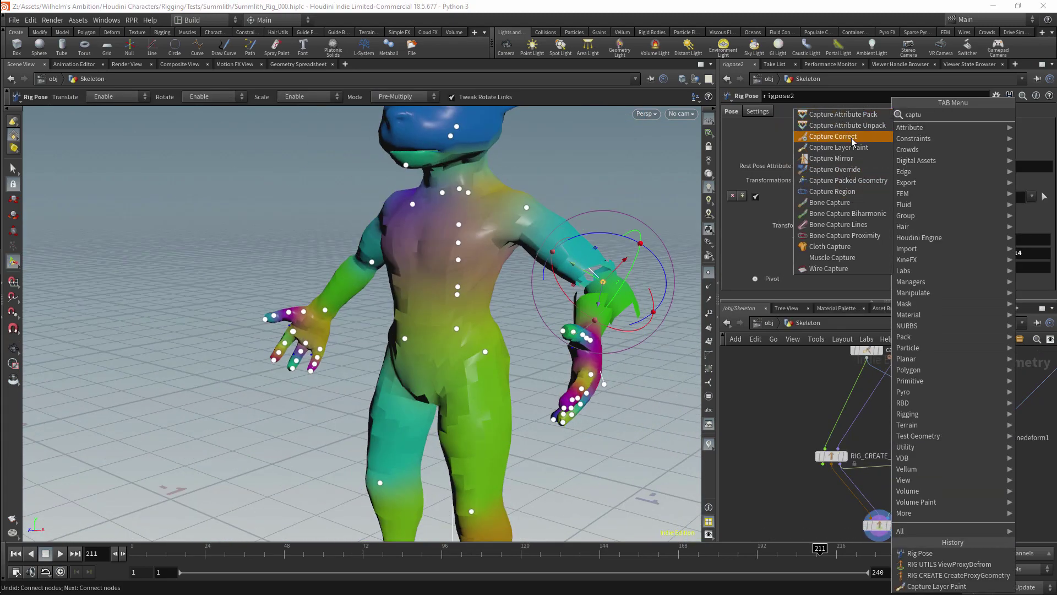
Insert a Capture Correct node between capturelayerpaint1 and RIG_CREATE_CreateProxyGeometry1, with Limit Regions on and Maximum Regions set to 4
left_click(834, 136)
left_click(800, 227)
left_click(812, 240)
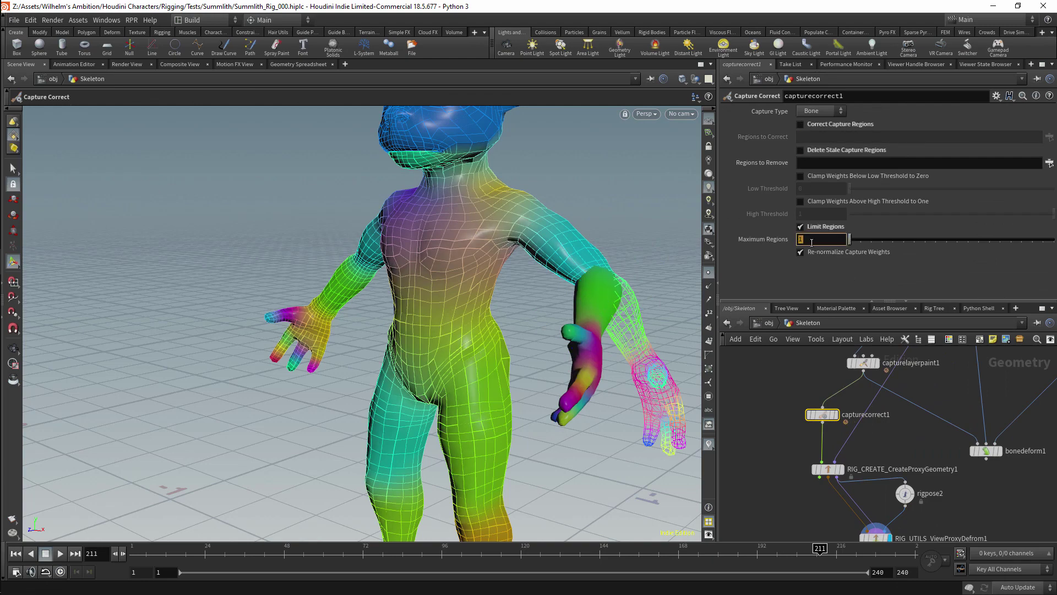
middle_click_drag(881, 484, 879, 427)
Use rigpose2 to rotate the left leg and eye joints and test how the proxy geometry follows
left_click(902, 436)
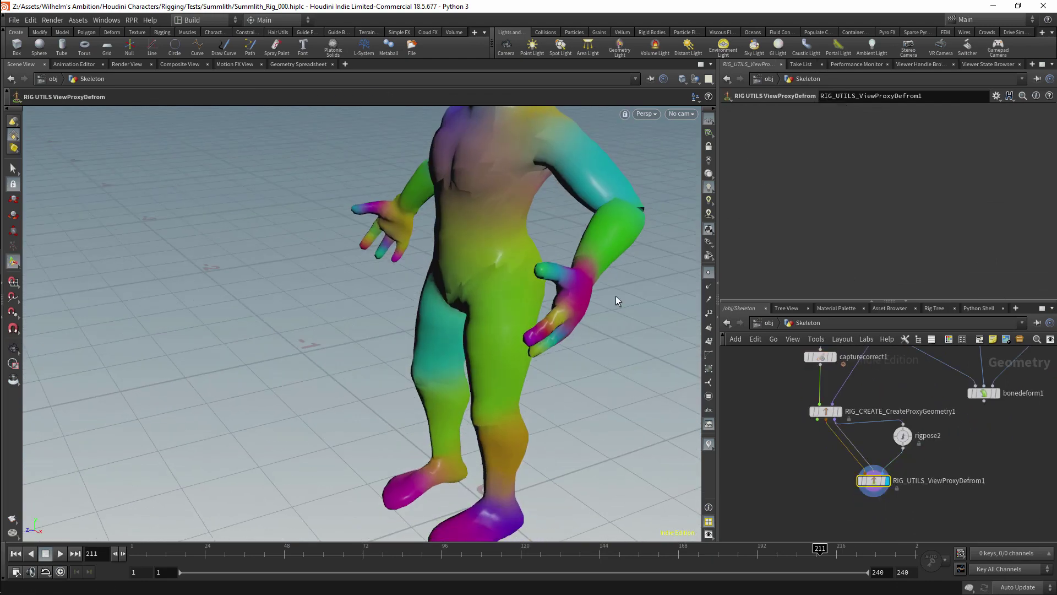
left_click(427, 330)
left_click_drag(427, 330, 542, 438)
left_click(405, 363)
left_click(432, 449)
key("Escape")
scroll(347, 245, "up", 4)
key("Return")
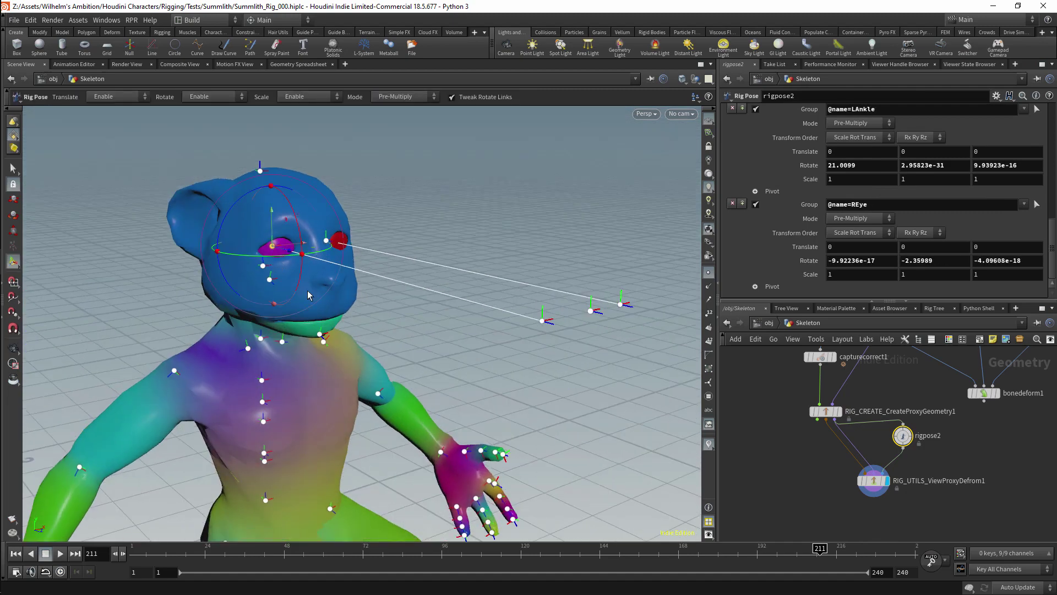
left_click_drag(263, 267, 237, 286)
Rotate the right thumb joints in rigpose2 so the thumb bends inward
scroll(280, 274, "up", 4)
left_click_drag(188, 437, 385, 443)
key("Escape")
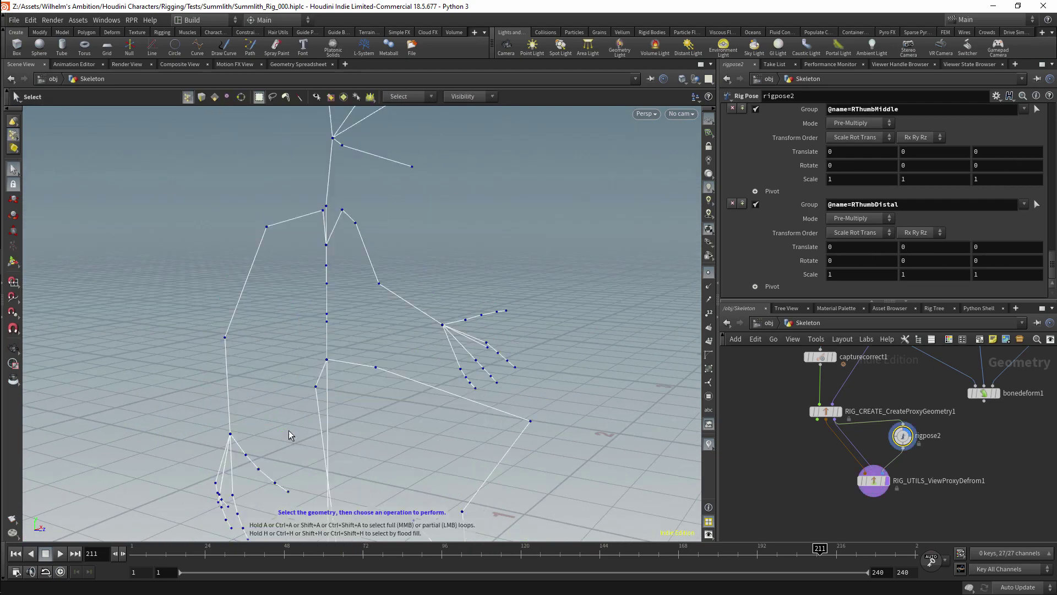
key("Return")
left_click_drag(248, 474, 245, 485)
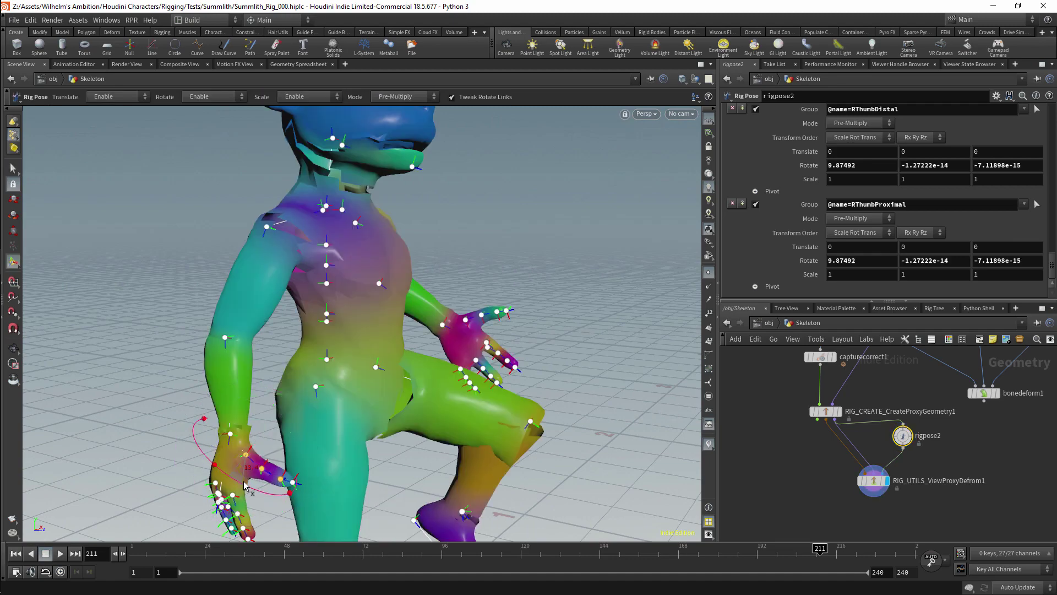
left_click_drag(274, 440, 264, 455)
left_click_drag(352, 330, 275, 331)
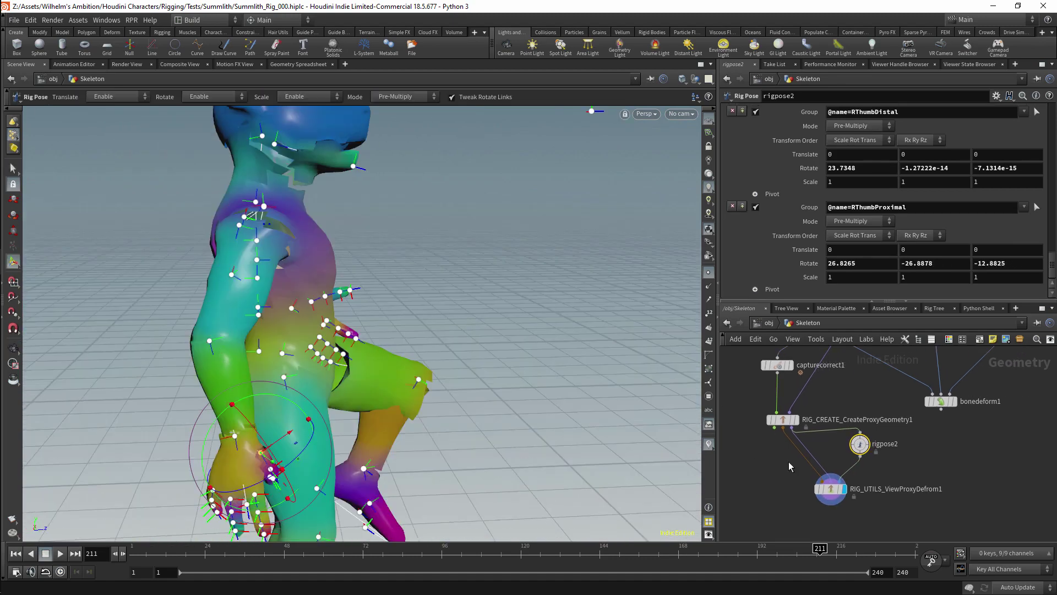
Insert an Attribute Delete node between RIG_CREATE_CreateProxyGeometry1 and RIG_UTILS_ViewProxyDefrom1
key("Tab")
type("attribdel")
key("Return")
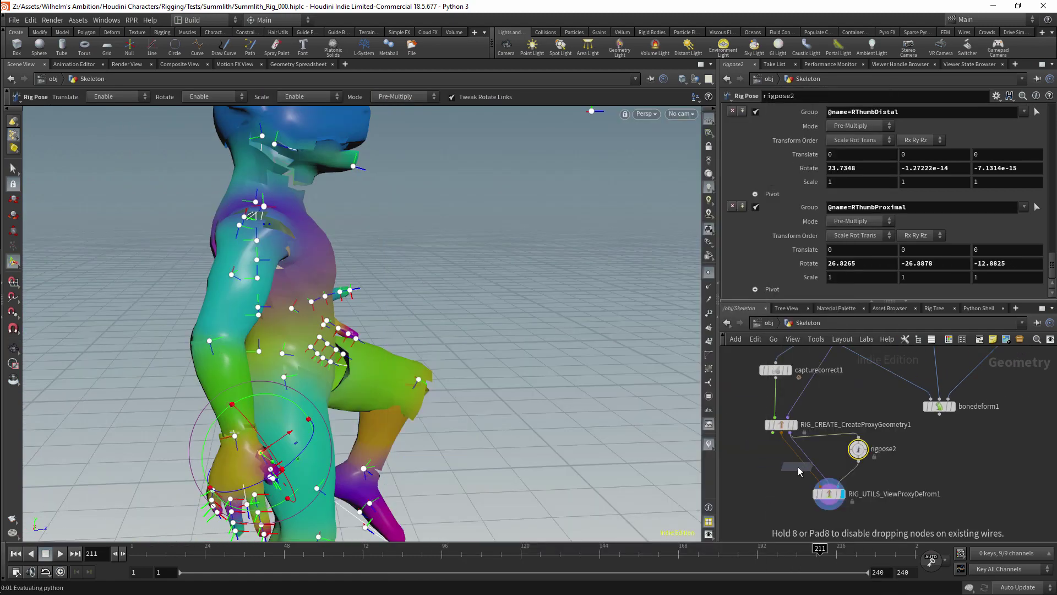
left_click(798, 467)
left_click(805, 471)
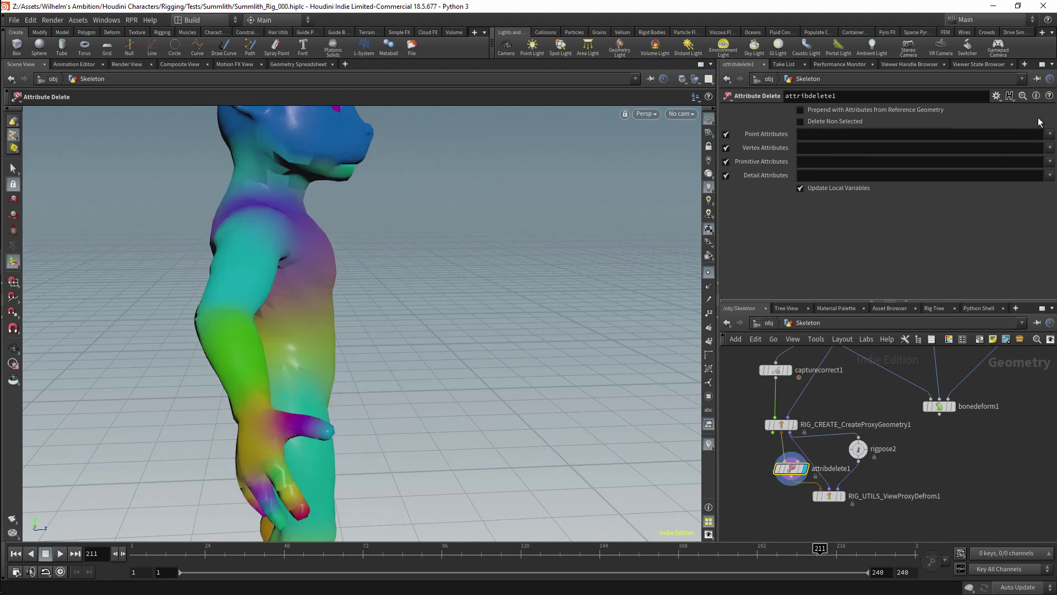
Move attribdelete1 between capturecorrect1 and RIG_CREATE_CreateProxyGeometry1 and set it to delete the point colour attribute
left_click(844, 496)
middle_click_drag(750, 461, 780, 523)
left_click(821, 432)
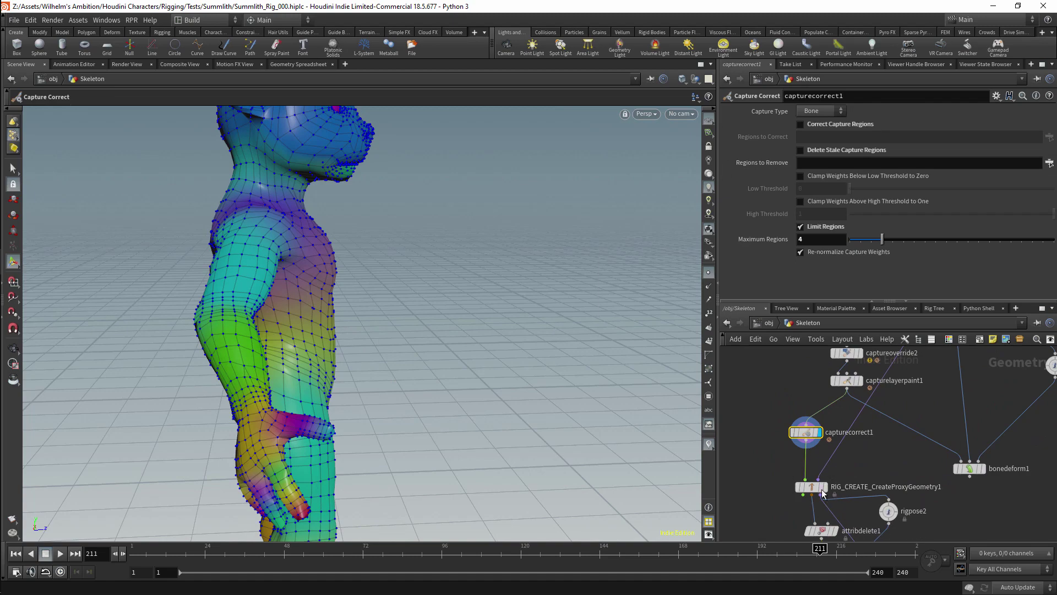
middle_click_drag(823, 493, 833, 441)
left_click_drag(829, 479, 836, 418)
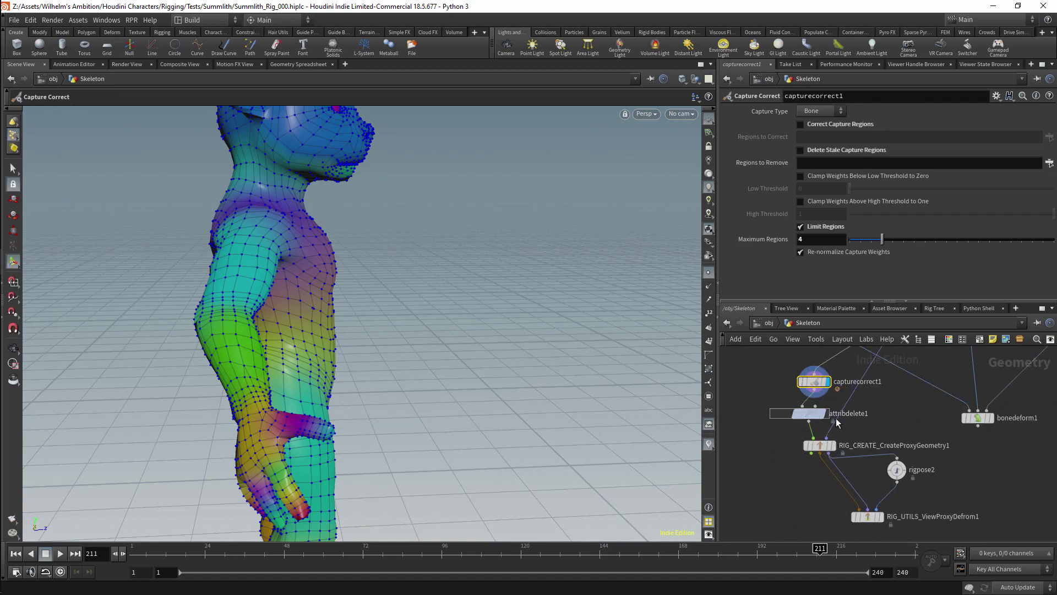
left_click(834, 449)
left_click_drag(386, 286, 462, 287, "alt")
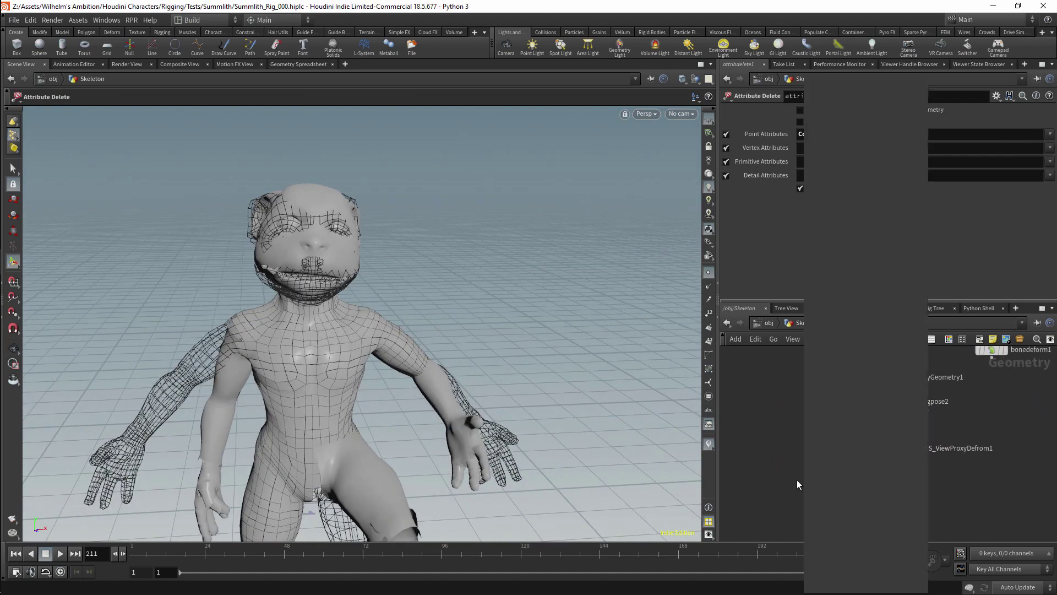
Add a RIG CREATE Export node and connect the outputs of RIG_CREATE_CreateProxyGeometry1 to it
type("export")
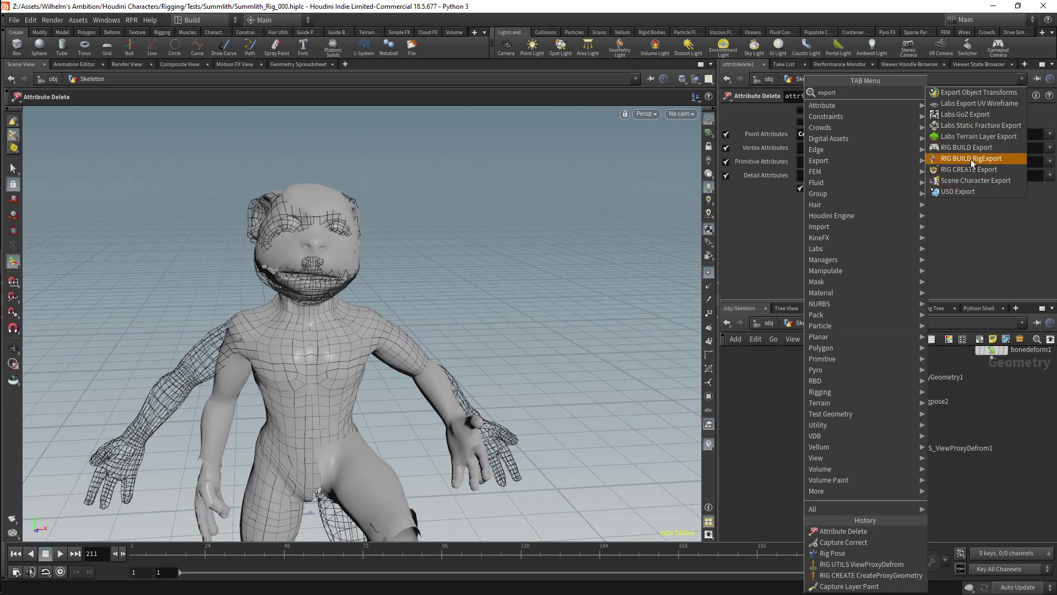
left_click(970, 170)
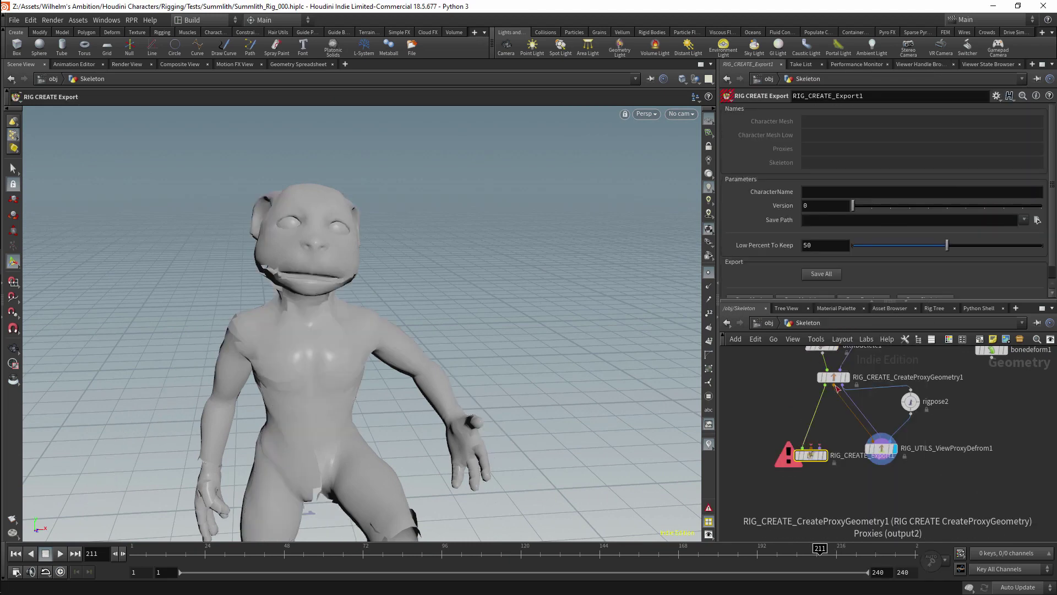
left_click(820, 446)
Set the export's character name to Summlith, version to 1 and save path to $HIP/geo/, and save all files
left_click(844, 191)
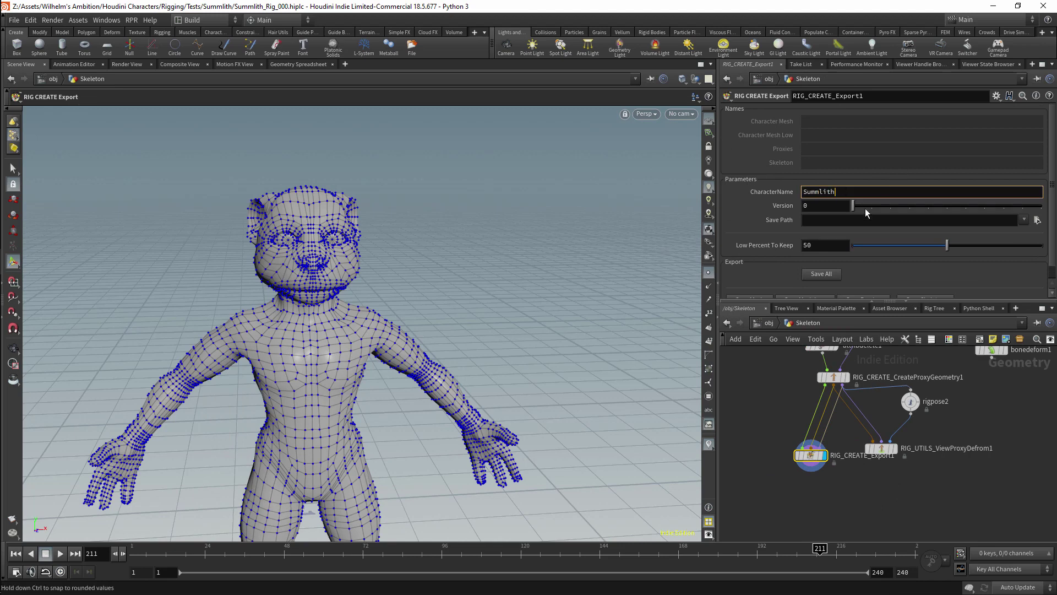
left_click(865, 206)
right_click(809, 455)
key("Escape")
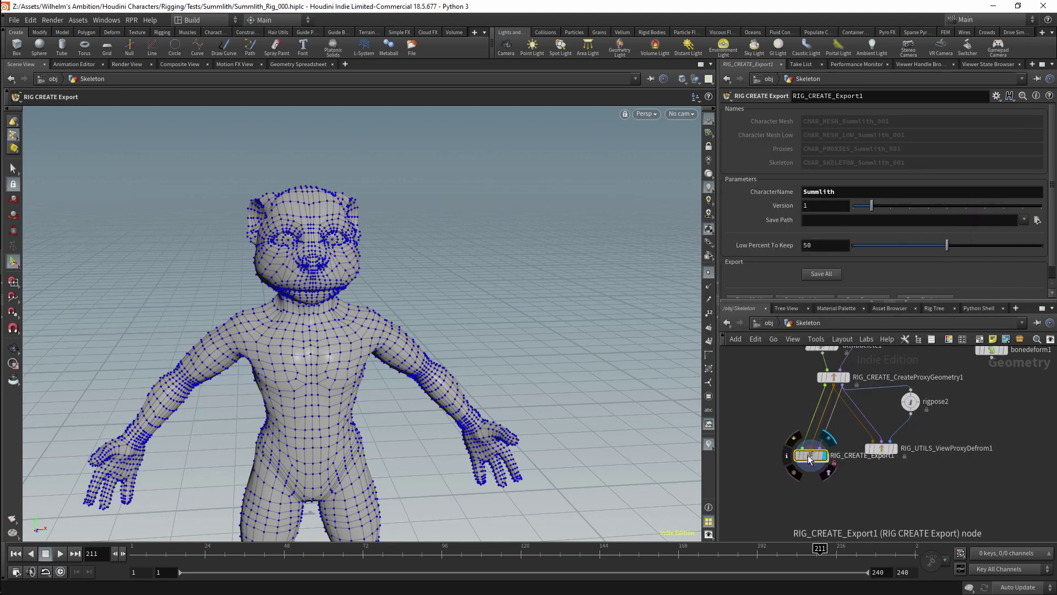
left_click_drag(810, 458, 791, 470)
left_click(1038, 220)
double_click(778, 141)
left_click(969, 353)
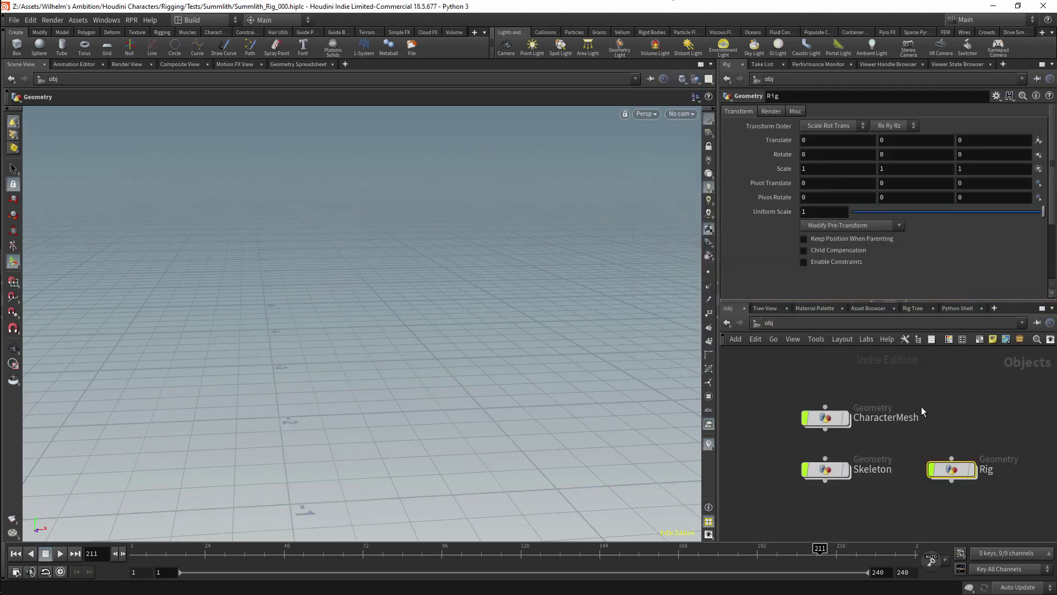
Inside the Rig object, add a RIG BUILD RigFiles node and allow editing of its contents
double_click(936, 468)
key("Tab")
mouse_move(838, 138)
mouse_move(945, 139)
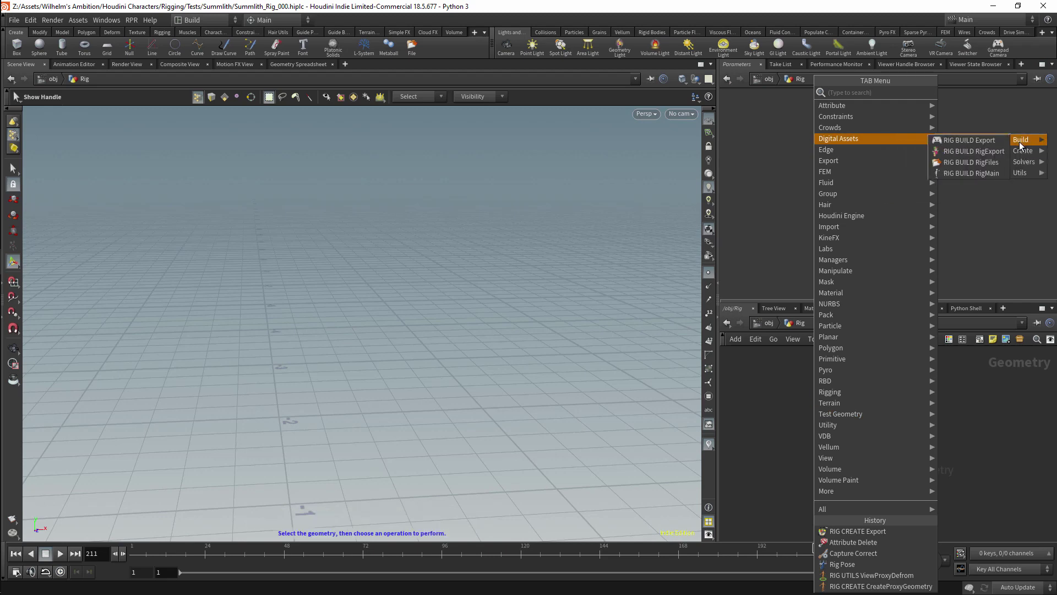
left_click(1019, 141)
left_click(852, 398)
right_click(864, 389)
mouse_move(894, 447)
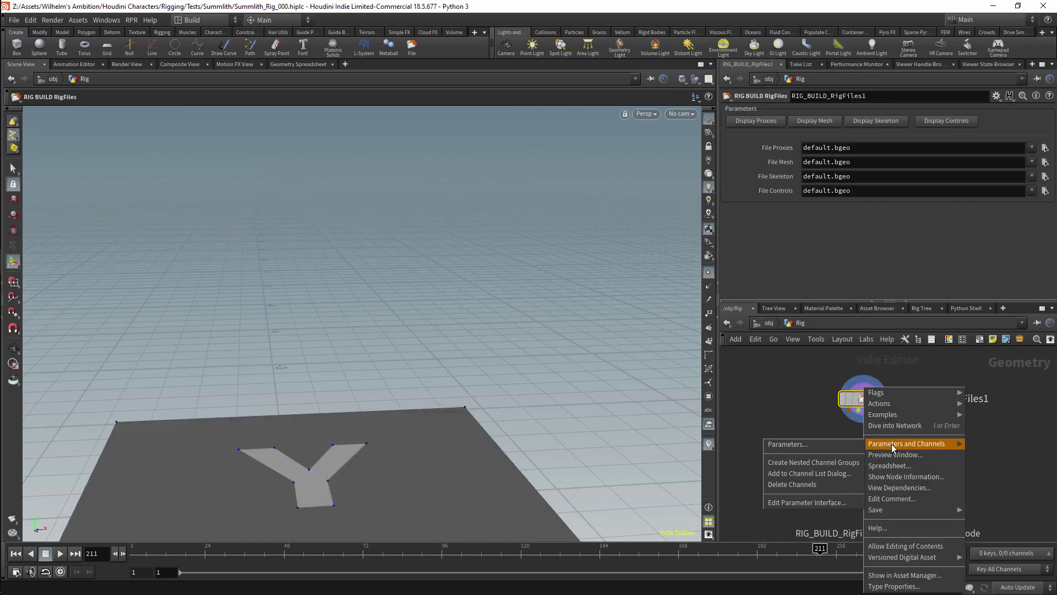
left_click(890, 545)
Load CHAR_PROXIES_Summlith_001, CHAR_MESH_Summlith_001 and CHAR_SKELETON_Summlith_001 as the proxies, mesh and skeleton files of RIG_BUILD_RigFiles1
left_click(1045, 148)
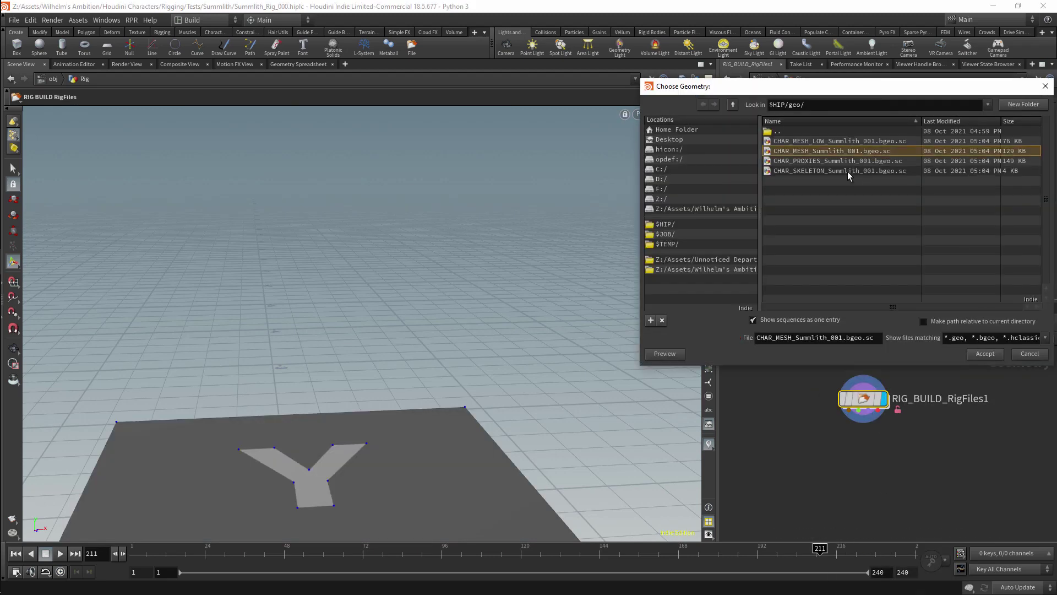
double_click(842, 161)
left_click(1046, 162)
double_click(876, 152)
left_click(1045, 176)
double_click(858, 171)
Add a RIG BUILD RigMain node, wire the proxies, mesh and skeleton outputs into it, and allow editing of its contents
key("Tab")
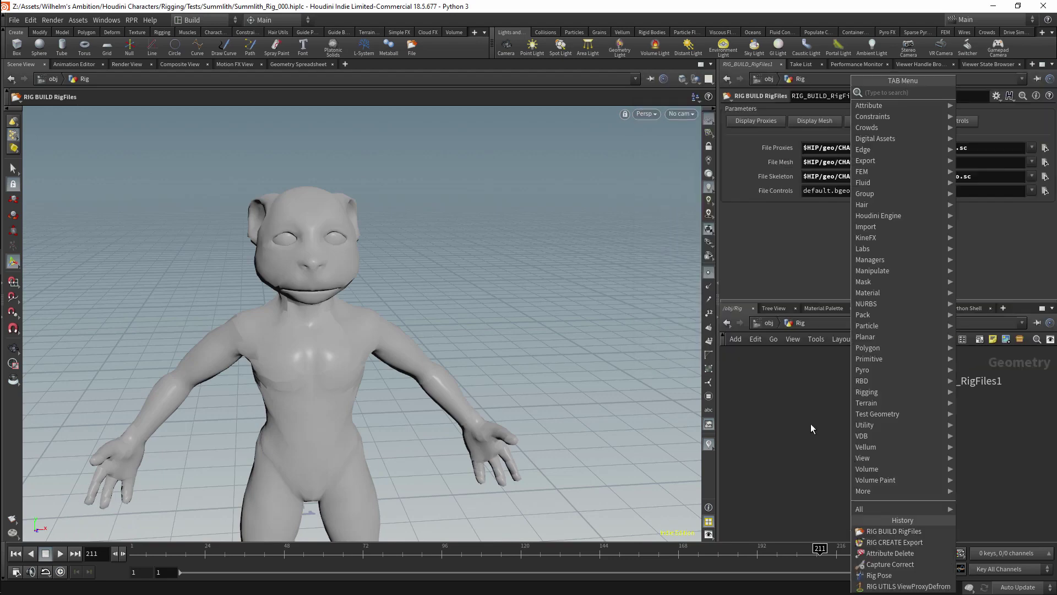
key("Return")
left_click(869, 448)
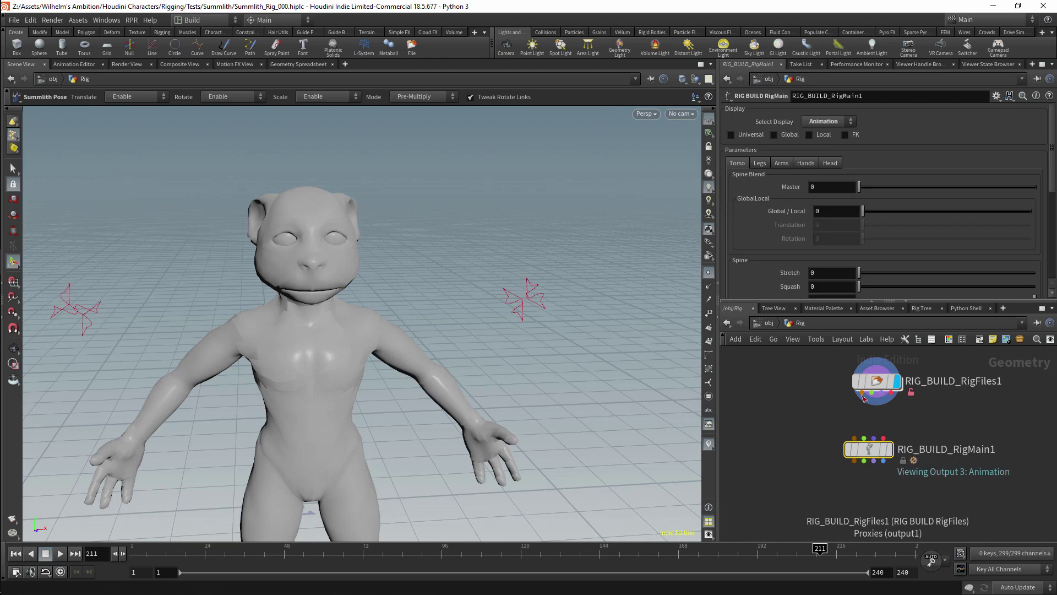
right_click(871, 449)
left_click(897, 535)
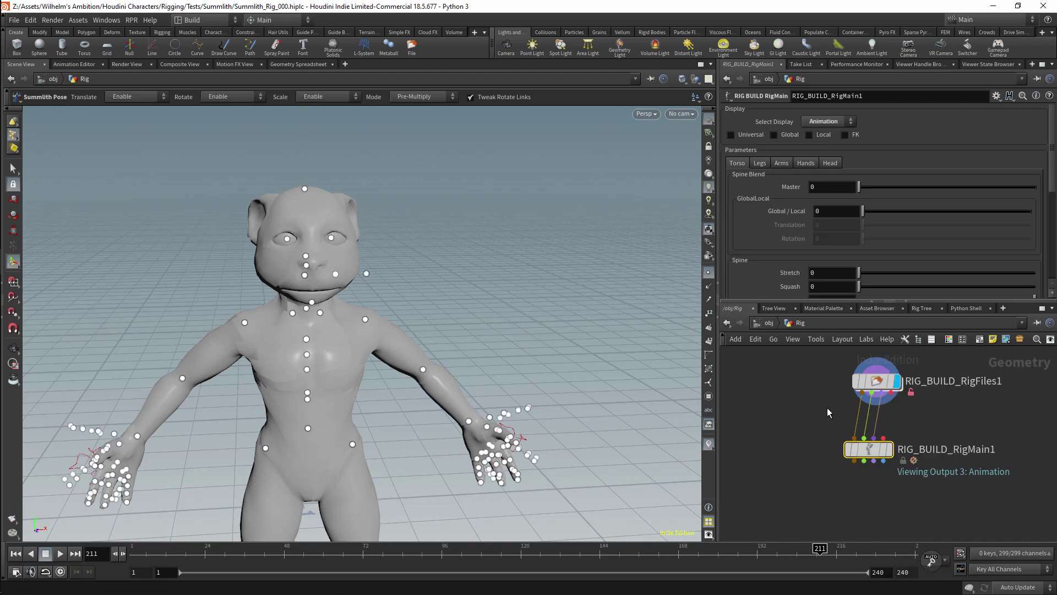
Display RIG_BUILD_RigMain1 with the whole rig framed and bring its UseCache stash options into view
key("r")
scroll(911, 282, "down", 10)
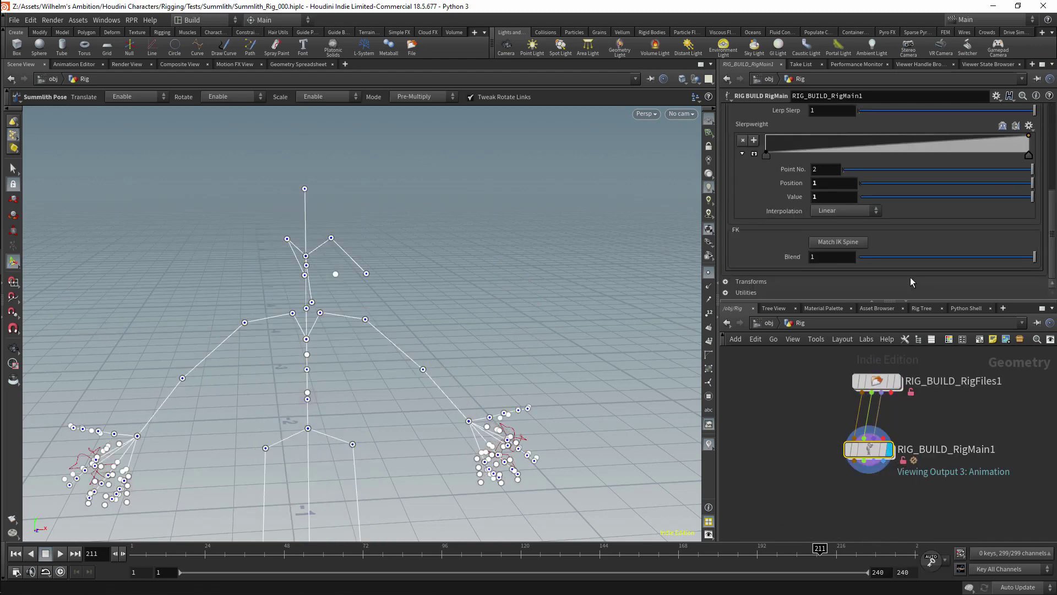
scroll(1052, 280, "down", 5)
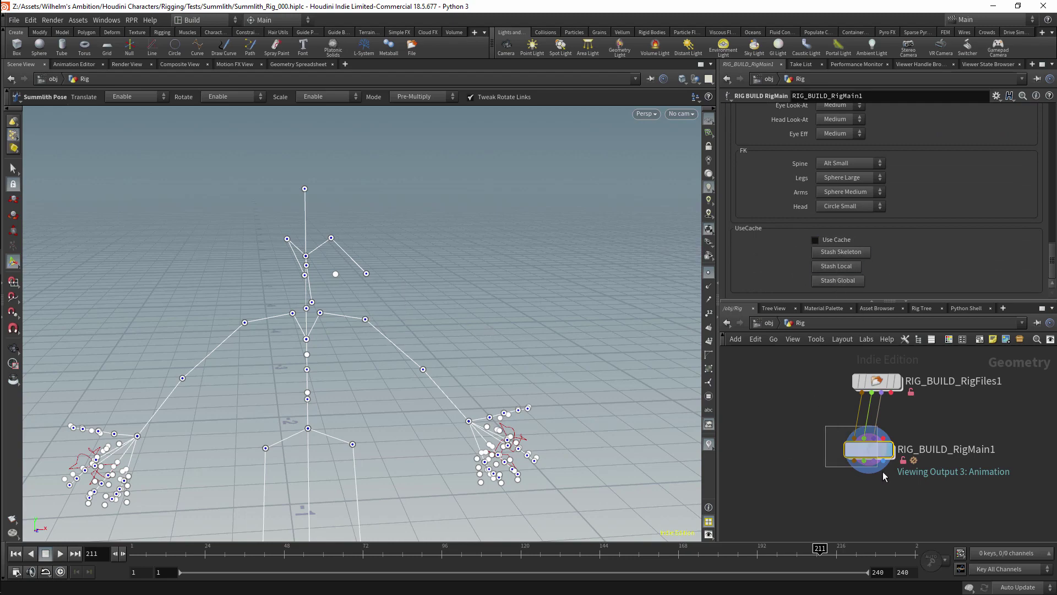
key("h")
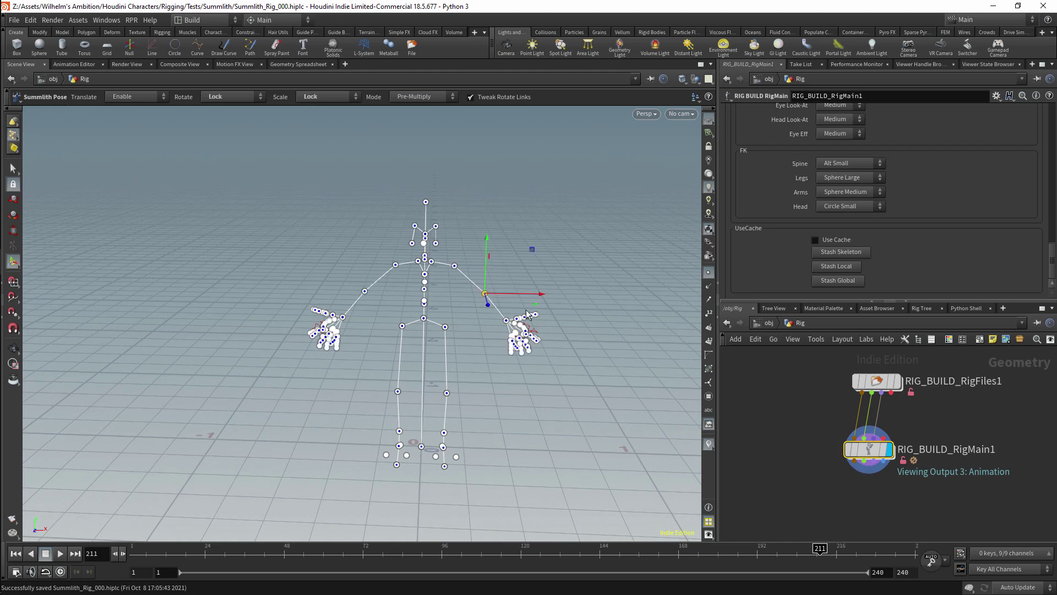
Try the Universal, Global, Local and FK control displays on RIG_BUILD_RigMain1, leaving Universal and Global enabled
right_click(609, 306)
left_click(633, 371)
scroll(749, 142, "up", 10)
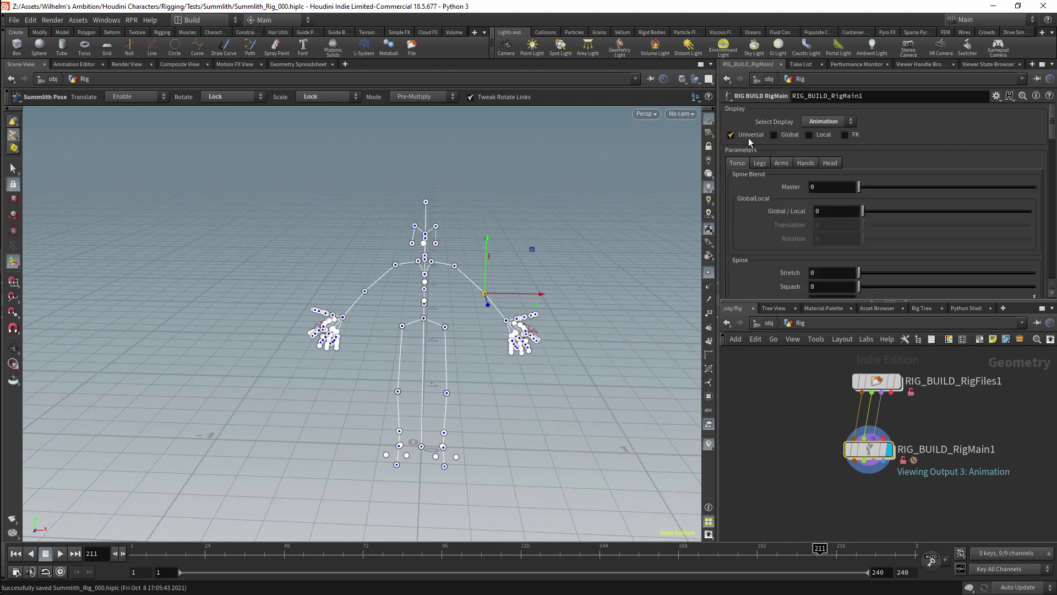
right_click(587, 250)
left_click(603, 316)
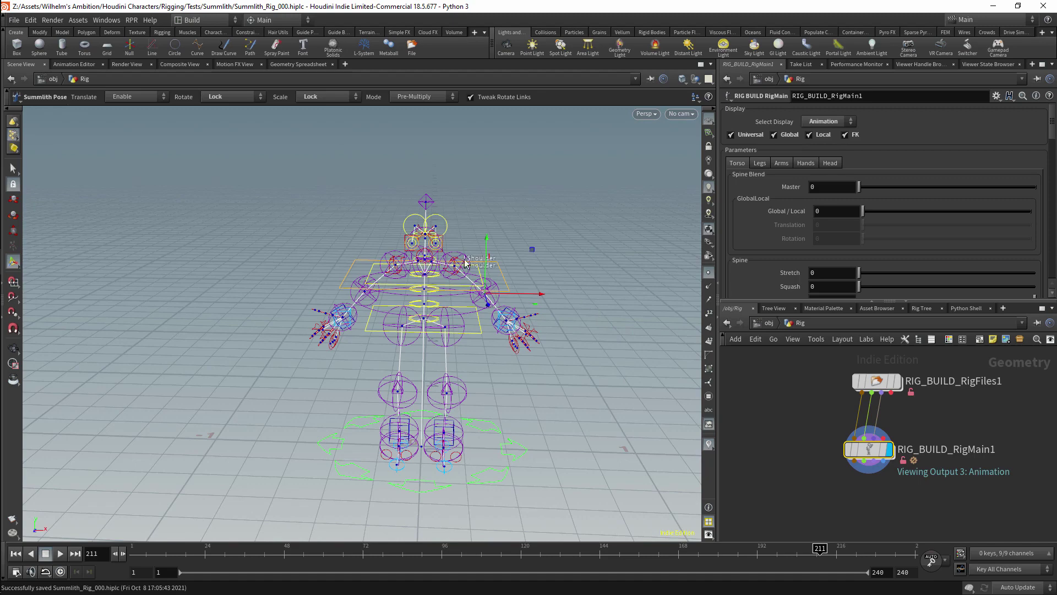
left_click(809, 135)
scroll(679, 207, "up", 5)
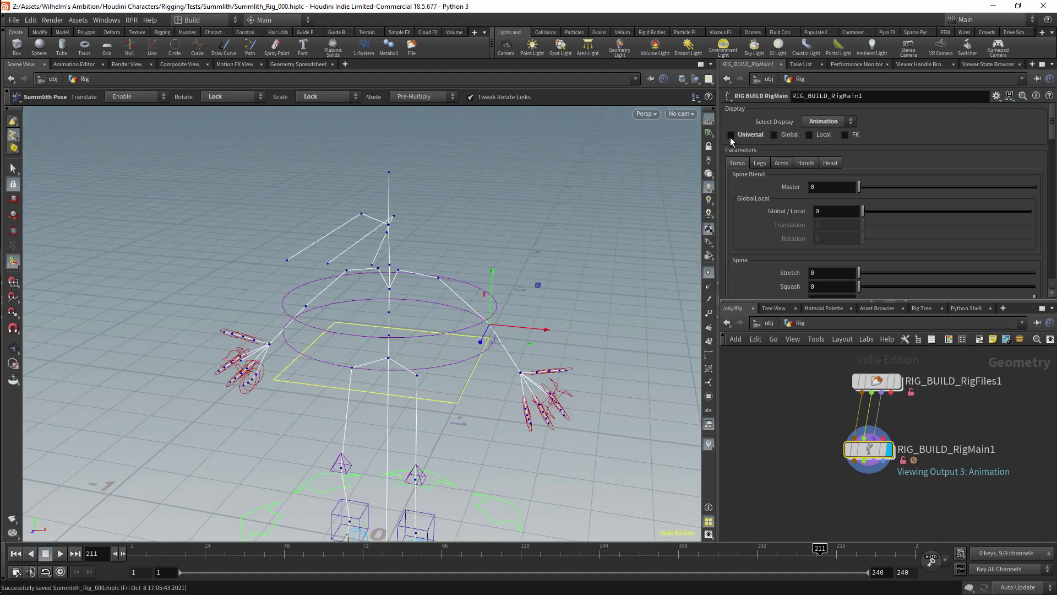
Add a RIG BUILD RigExport node wired to RIG_BUILD_RigMain1's outputs, display it, and select RIG_BUILD_RigMain1 for posing
key("Tab")
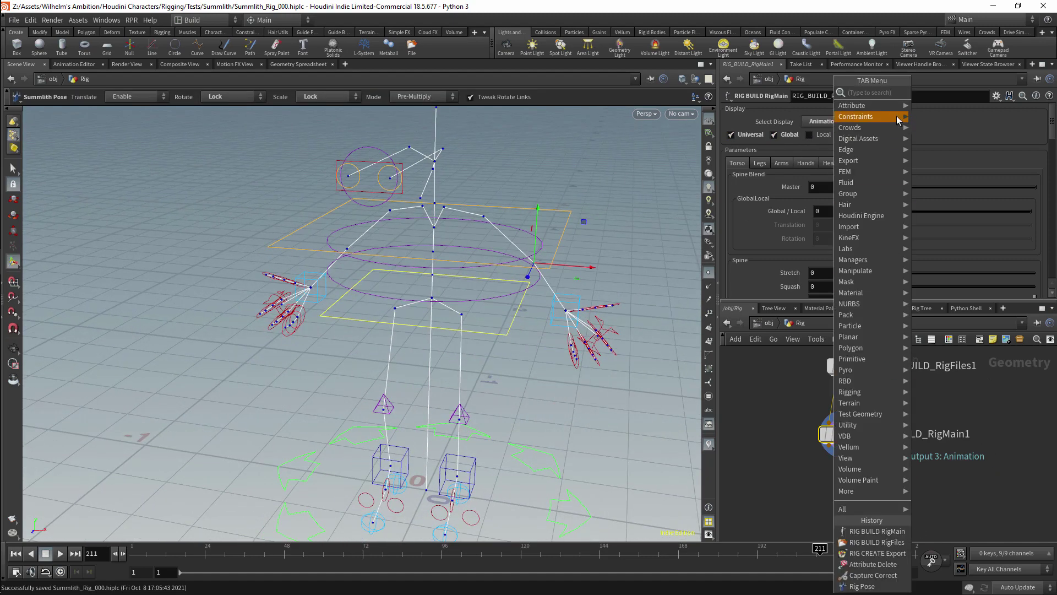
mouse_move(897, 108)
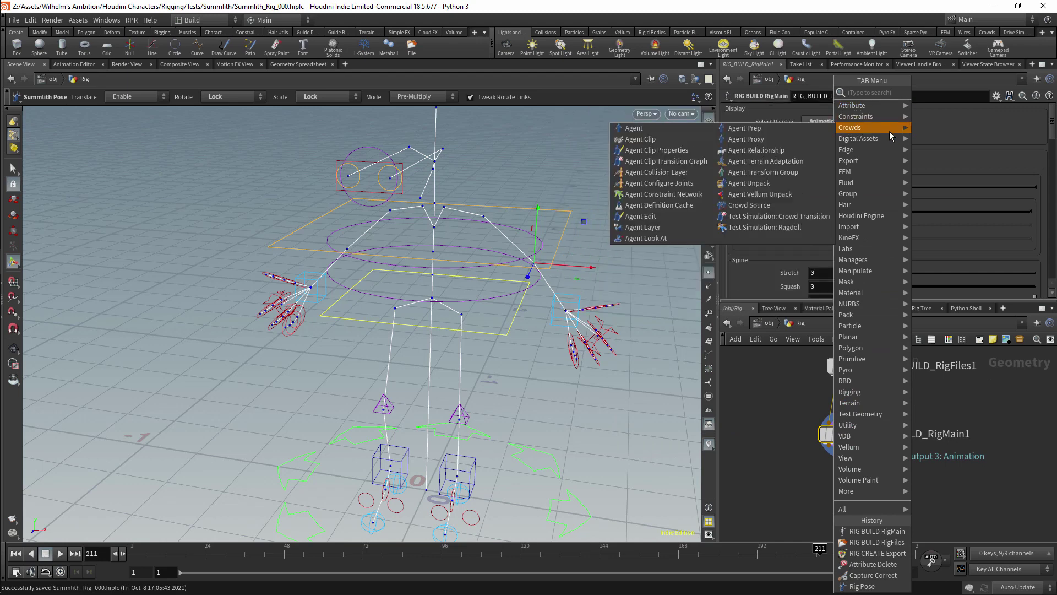
mouse_move(876, 138)
mouse_move(995, 140)
left_click(948, 151)
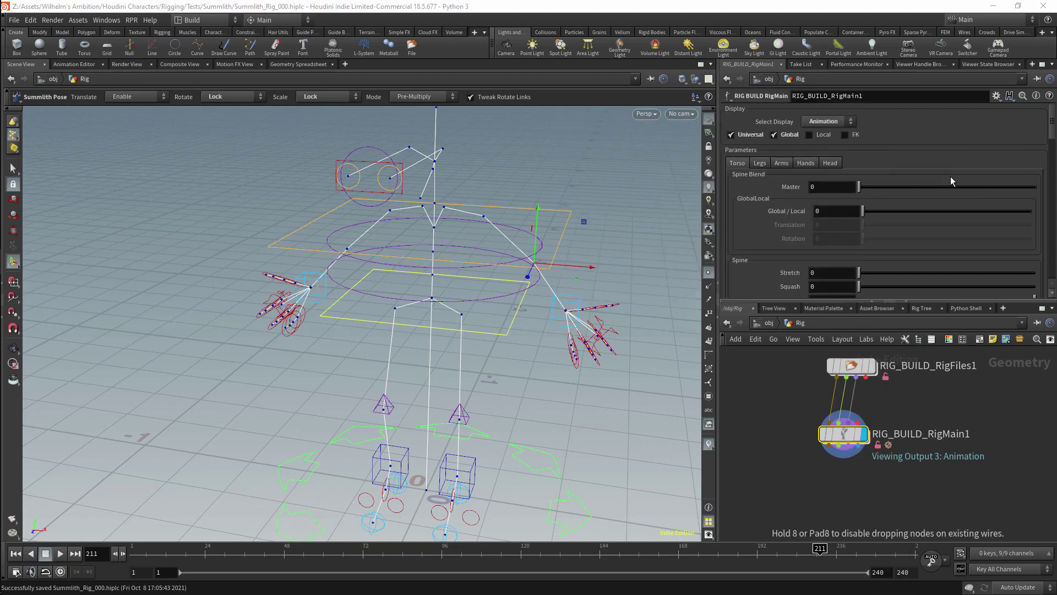
left_click(903, 479)
left_click(902, 458)
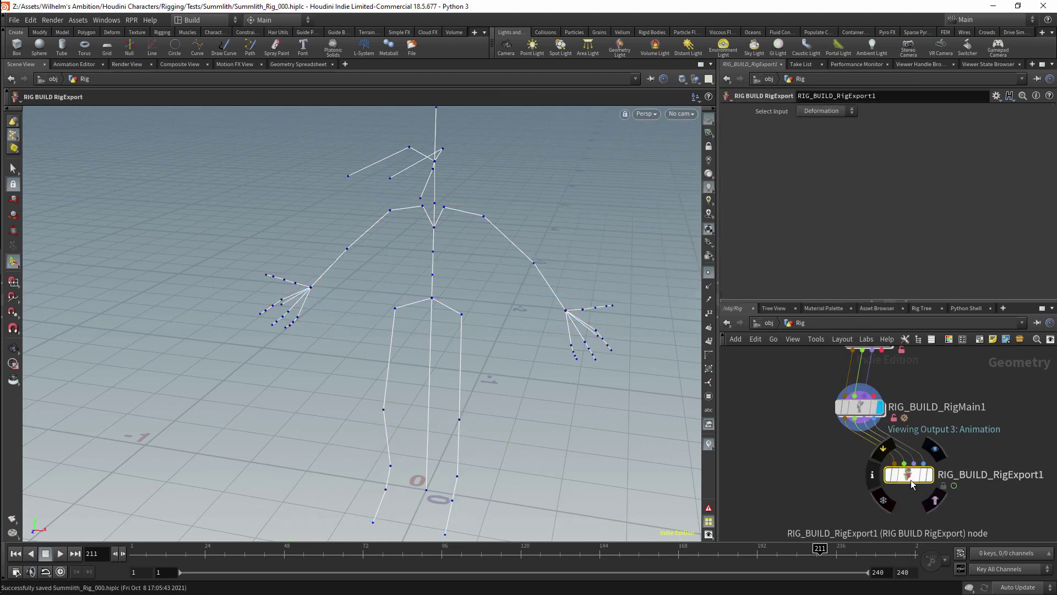
left_click(869, 417)
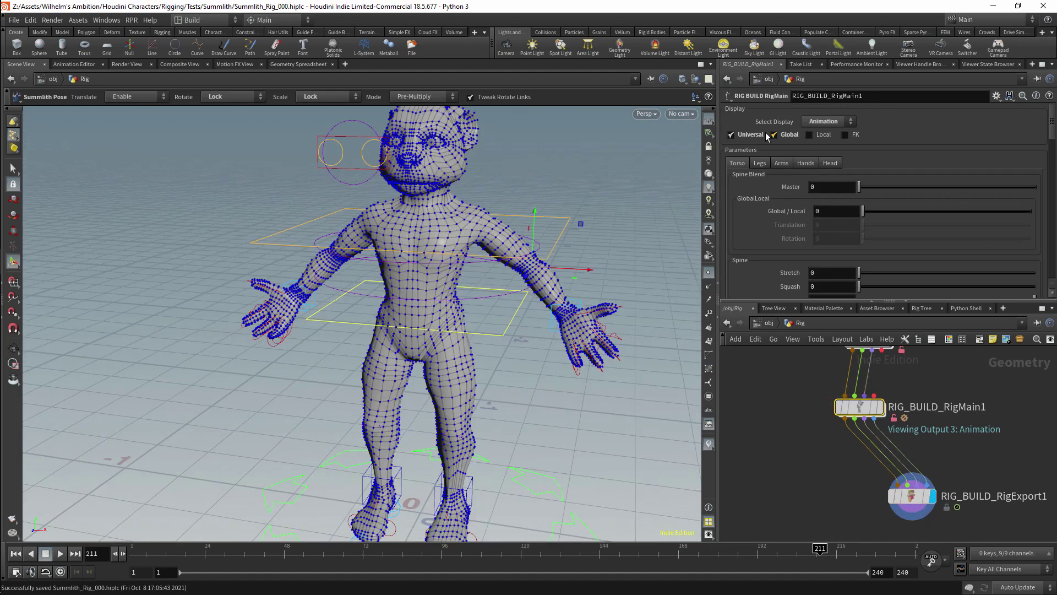
Bend the torso and head with the rig controls, and show the Local controls in place of the Global ones
left_click_drag(526, 229, 427, 231)
left_click_drag(529, 184, 499, 202)
scroll(518, 309, "up", 5)
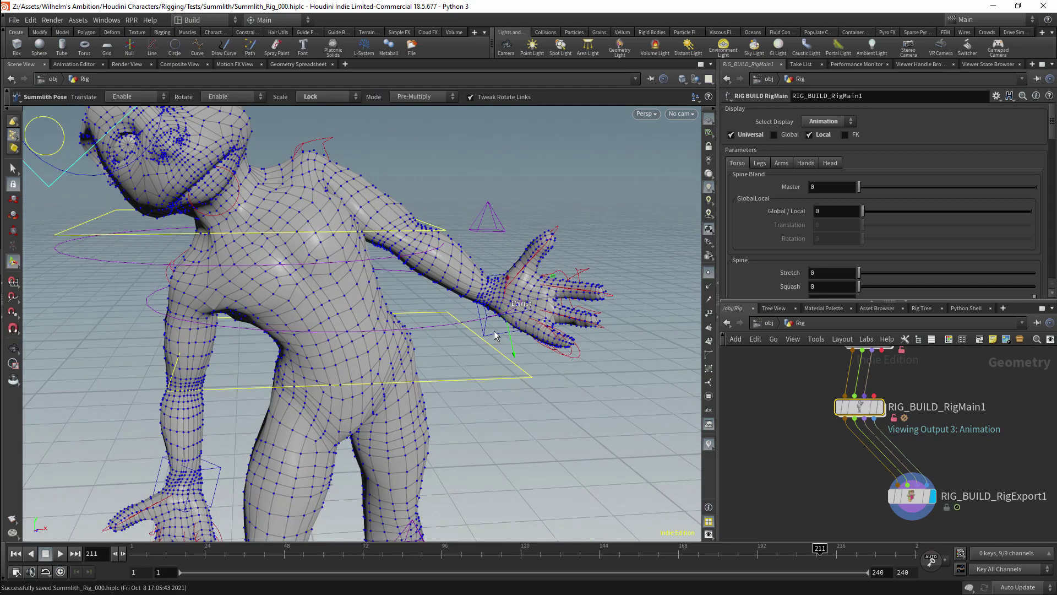
Lift the character's right foot and reposition the right knee control to bend the leg forward
scroll(558, 322, "down", 1)
left_click(558, 322)
left_click_drag(558, 322, 242, 180)
key("Escape")
key("Escape")
left_click(318, 405)
key("Escape")
key("Escape")
left_click(233, 180)
left_click_drag(195, 302, 508, 293, "alt")
left_click_drag(446, 308, 533, 248)
key("r")
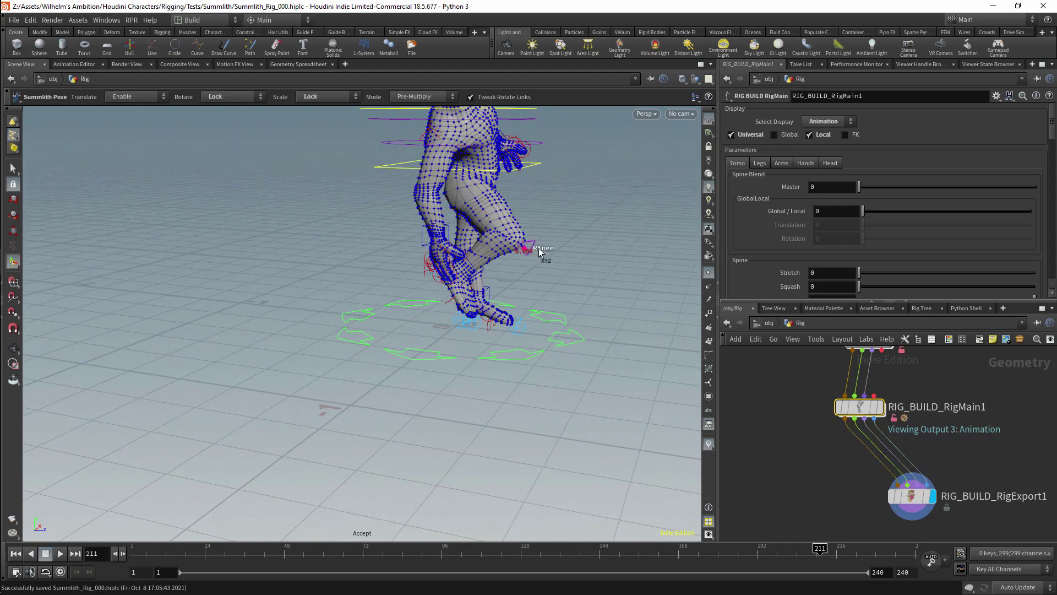
Raise the left hand control so the arm reaches up and outward at shoulder height
left_click(600, 249)
left_click_drag(600, 249, 499, 199)
left_click_drag(571, 253, 569, 227)
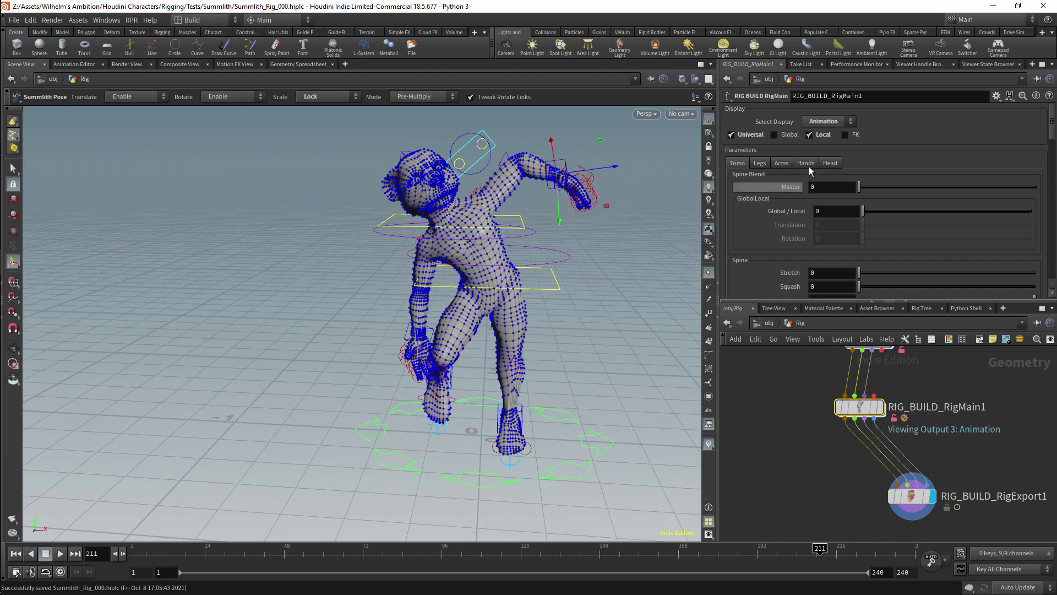
Set the left arm's Dynamic Shoulder to 1, trying its FK Blend and returning that to 0
left_click(782, 163)
left_click(545, 170)
scroll(1049, 189, "down", 2)
left_click_drag(976, 209, 863, 210)
left_click(846, 198)
left_click(1033, 467)
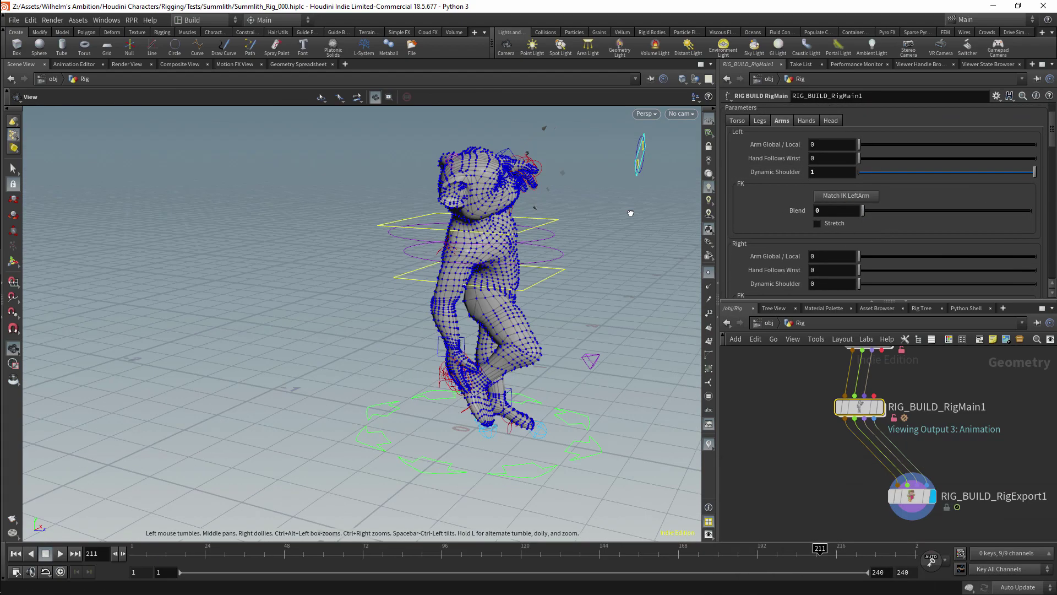
key("Escape")
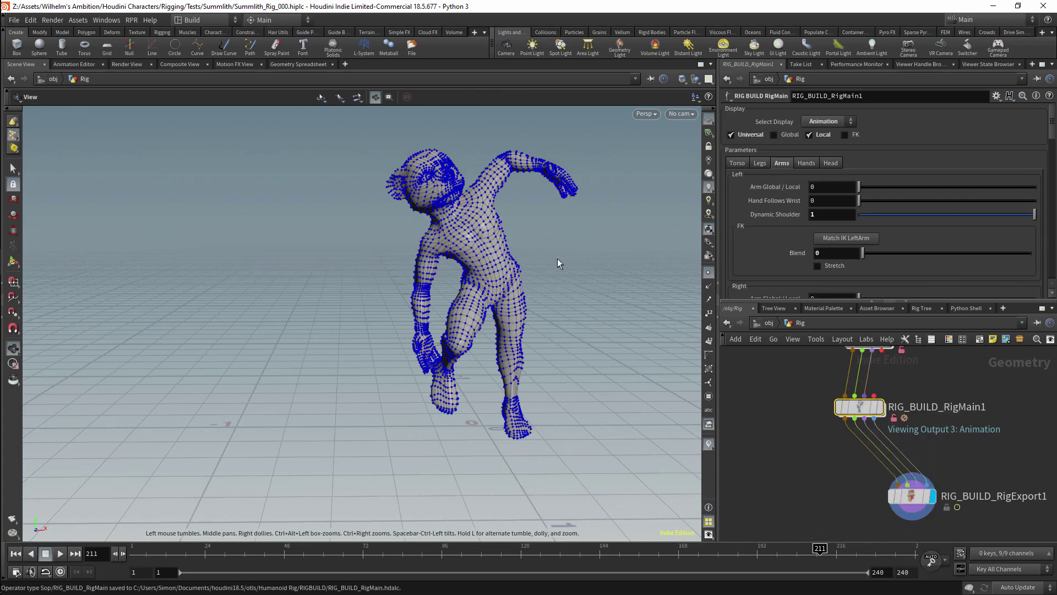
Enable the FK control display and match the left arm's FK controls to its IK pose
scroll(556, 232, "up", 5)
left_click_drag(561, 214, 611, 218)
left_click(846, 135)
scroll(537, 237, "up", 5)
key("Return")
scroll(1053, 264, "down", 10)
left_click(848, 240)
left_click(846, 290)
left_click(848, 241)
left_click(853, 272)
Rotate the right arm's FK control, try its FK Blend back to 0, and match the FK controls to the IK pose
left_click_drag(593, 230, 408, 247, "alt")
left_click(479, 214)
left_click(519, 214)
left_click(394, 401)
scroll(1019, 158, "up", 5)
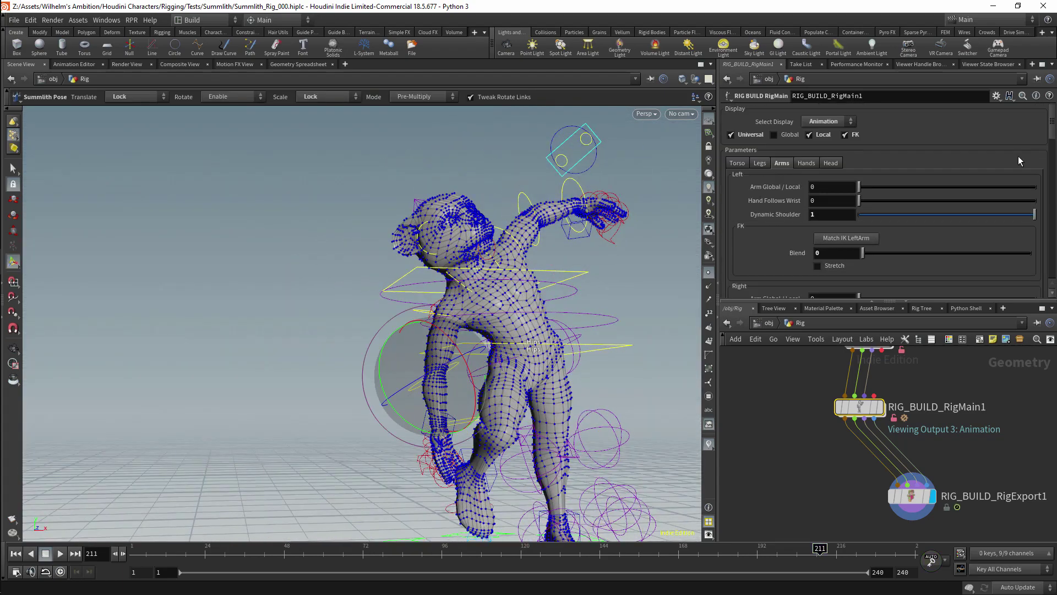
left_click_drag(927, 254, 862, 253)
scroll(911, 243, "down", 5)
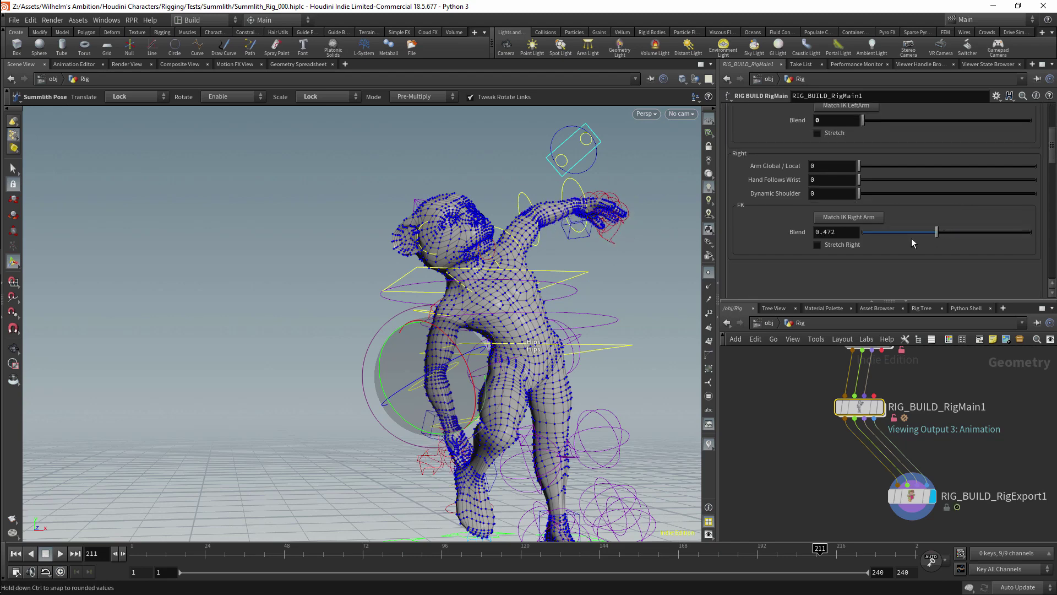
left_click(850, 217)
Add a RIG BUILD Export node, wire RIG_BUILD_RigMain1's outputs into it, and display it
middle_click_drag(866, 373, 932, 356)
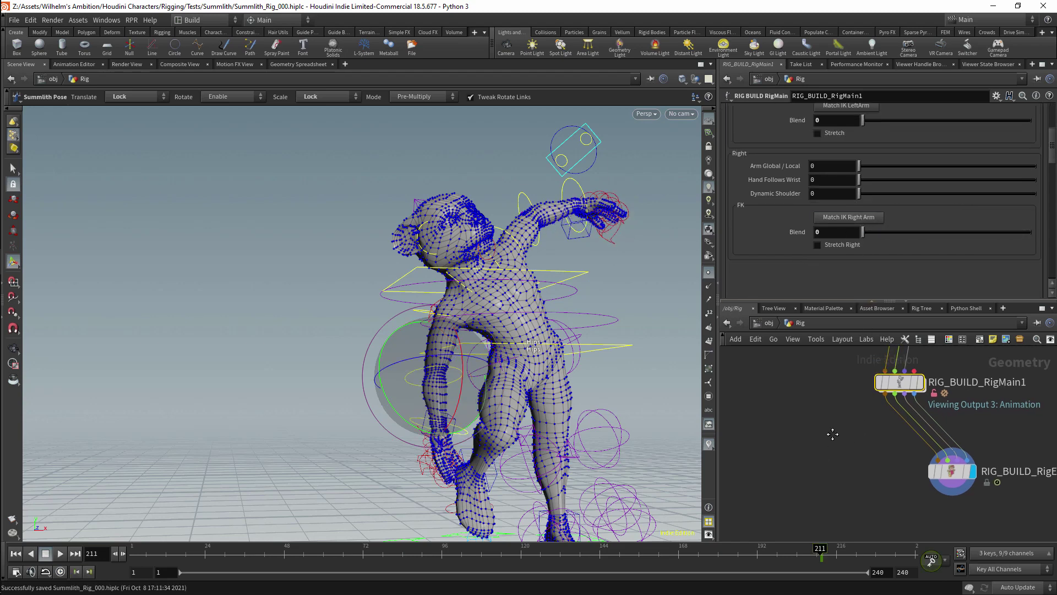
key("Tab")
type("export")
left_click(943, 148)
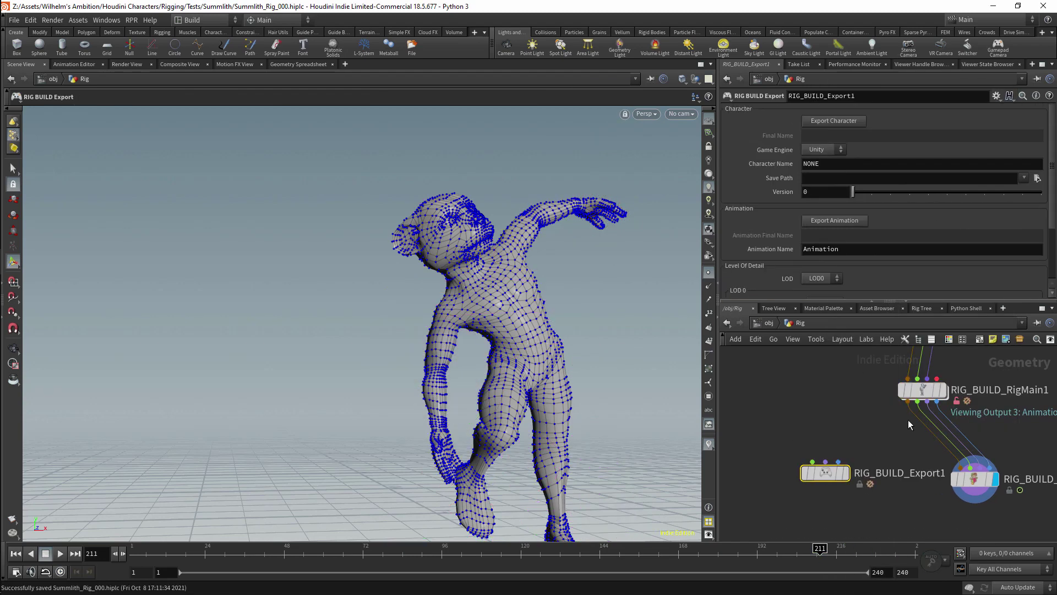
left_click(847, 472)
left_click_drag(826, 473, 826, 487)
scroll(1052, 278, "down", 3)
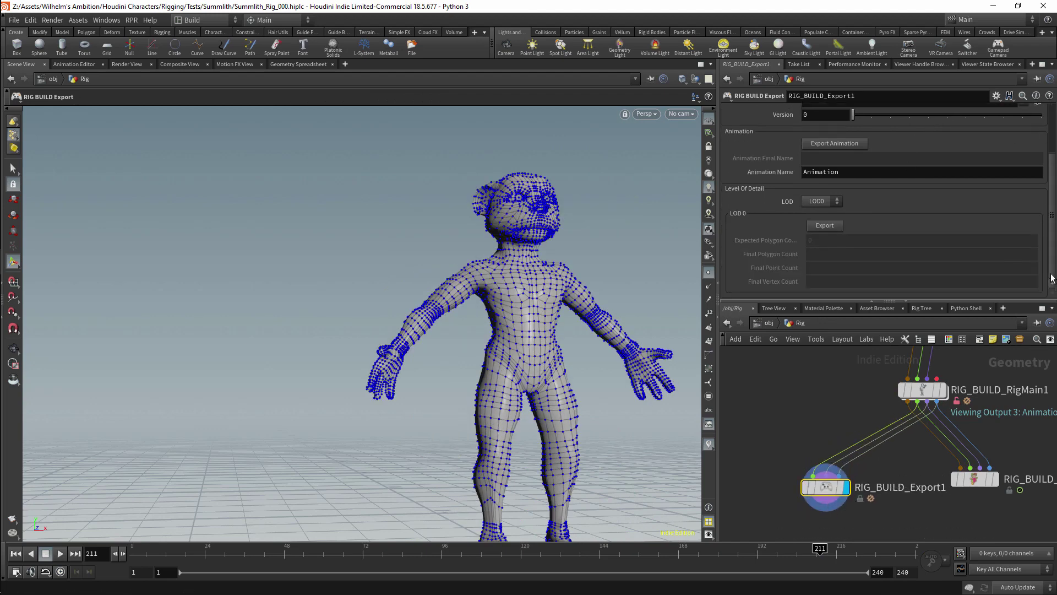
Switch RIG_BUILD_Export1's level of detail to LOD1 and allow editing of the node's contents
left_click(824, 227)
scroll(860, 263, "down", 2)
right_click(826, 487)
key("Escape")
Set LOD1's Count to 220 and its Eye Detail to 100
mouse_move(857, 267)
left_mouse_down()
mouse_move(889, 269)
mouse_move(870, 274)
left_mouse_up()
scroll(614, 233, "up", 5)
left_click_drag(1036, 281, 952, 290)
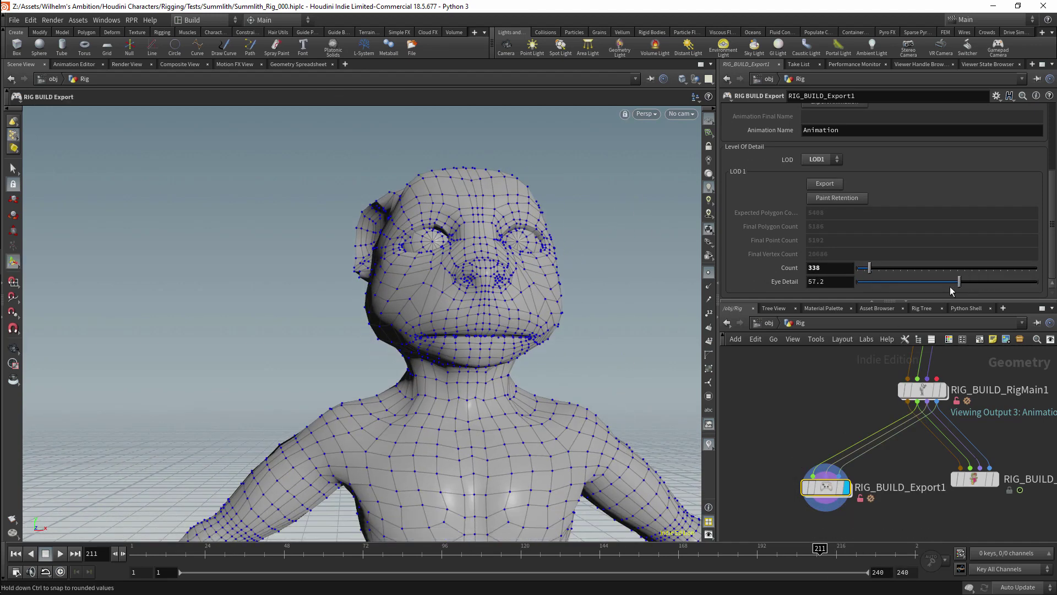
mouse_move(869, 269)
left_mouse_down()
mouse_move(862, 274)
mouse_move(879, 275)
mouse_move(866, 273)
left_mouse_up()
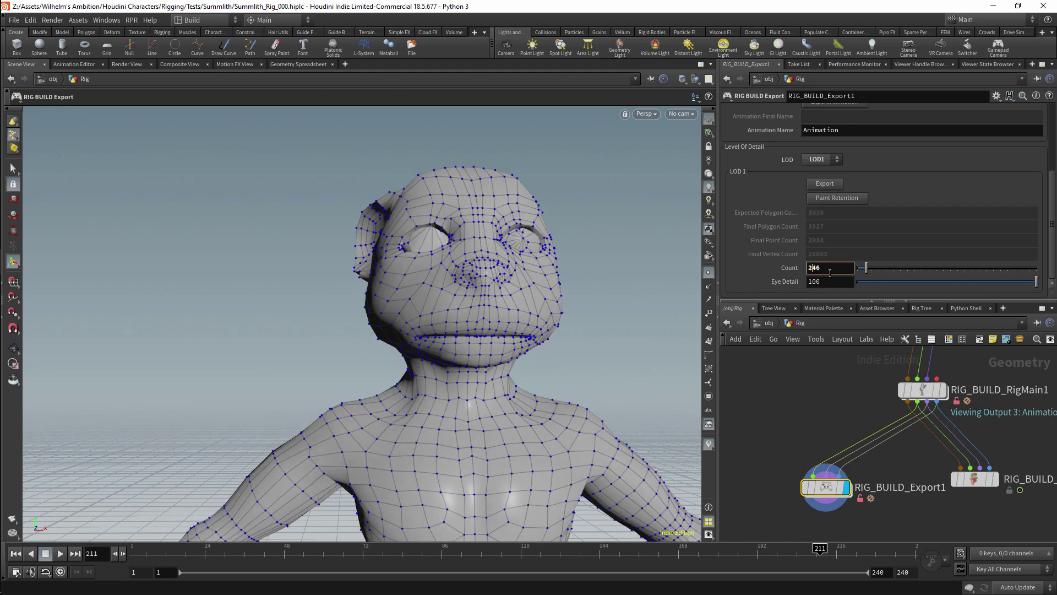
key("Return")
Start painting LOD1's retention, reset all existing paint, and paint retention around the mouth
left_click(812, 197)
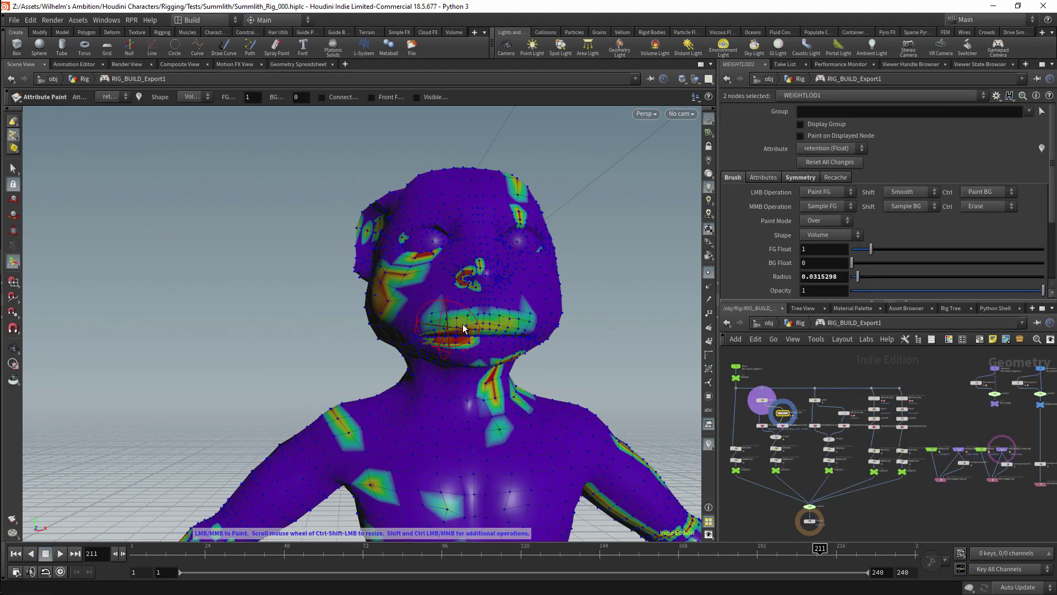
left_click(829, 162)
left_click_drag(449, 330, 435, 333)
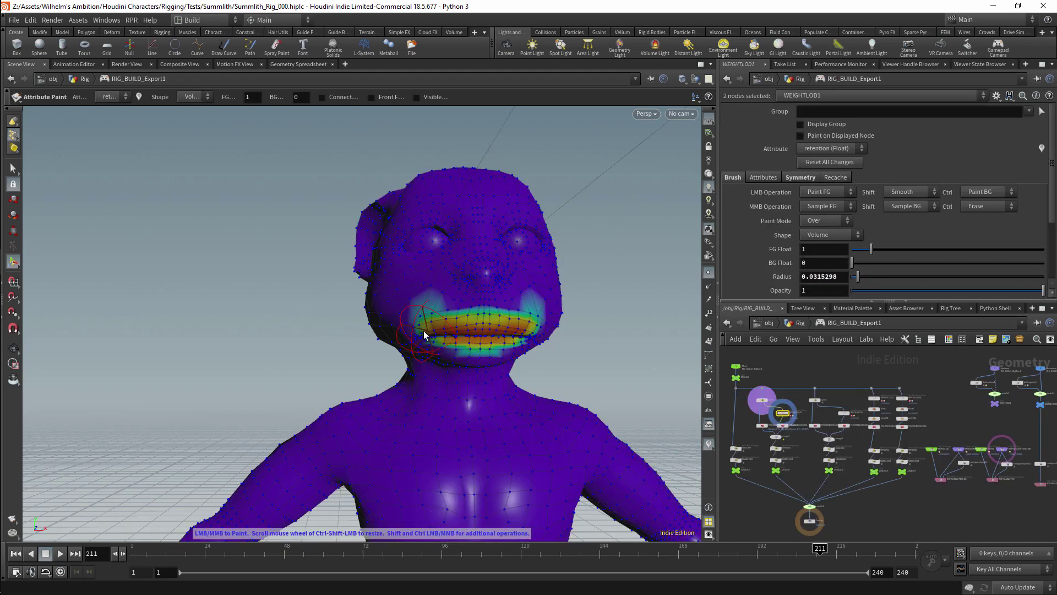
scroll(881, 231, "down", 3)
scroll(881, 231, "up", 3)
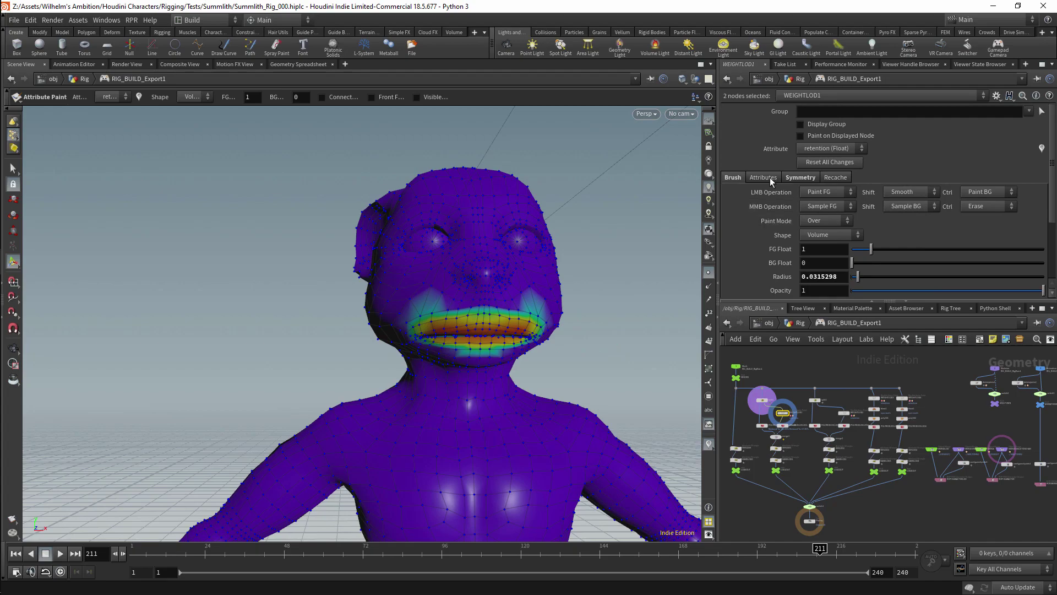
scroll(614, 303, "up", 3)
Paint LOD1 retention bands around the elbows and wrists
mouse_move(614, 302)
left_mouse_down("alt")
mouse_move(530, 185)
mouse_move(504, 356)
left_mouse_up("alt")
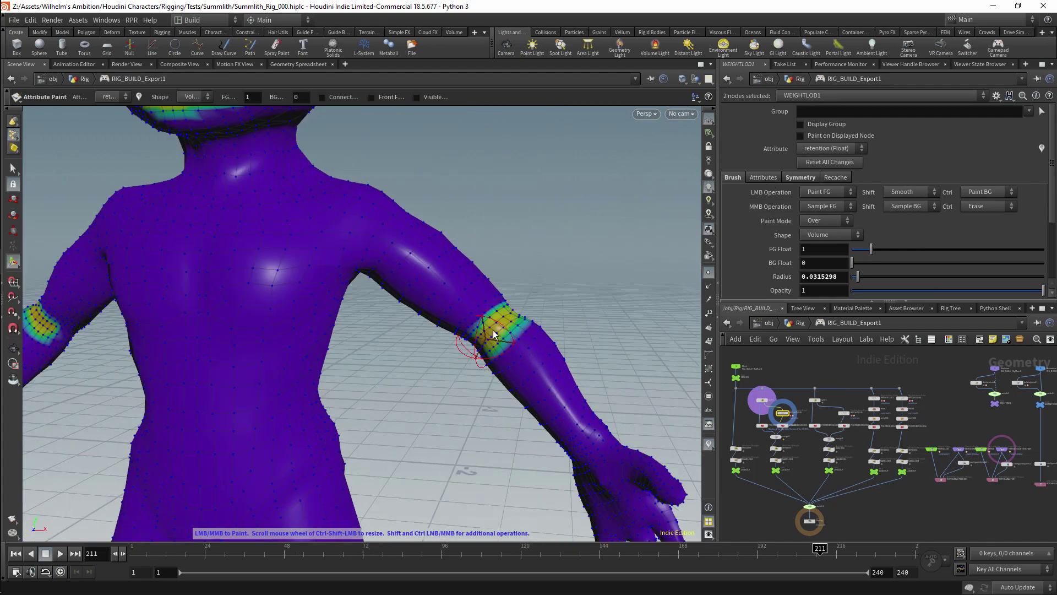
scroll(427, 379, "up", 3)
scroll(427, 380, "down", 6)
key("Escape")
mouse_move(523, 279)
left_mouse_down()
mouse_move(563, 191)
mouse_move(451, 253)
left_mouse_up()
key("Return")
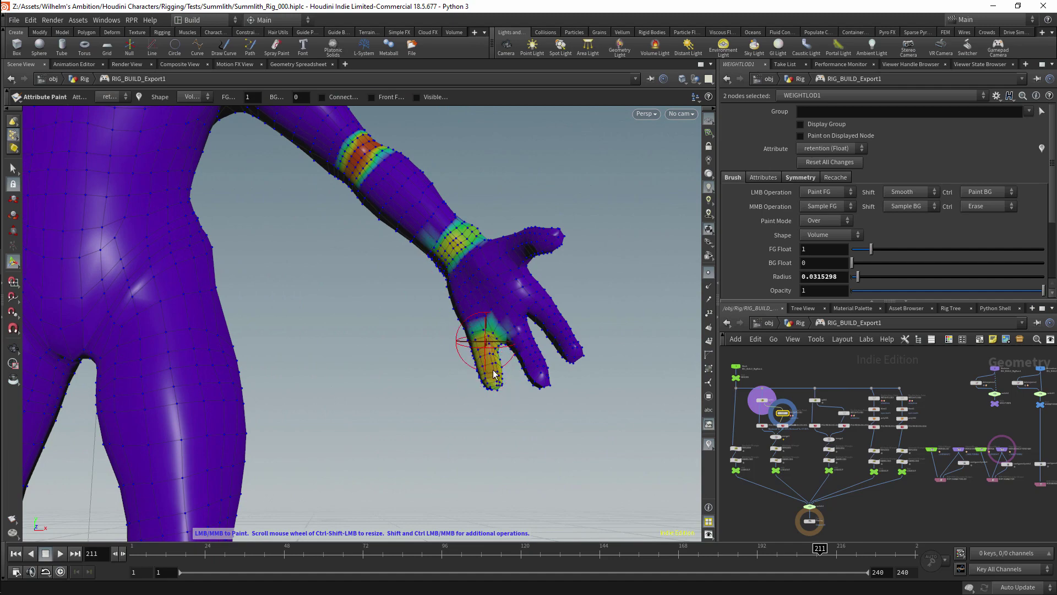
Paint LOD1 retention over the fingers from both sides of the hand
left_click_drag(494, 374, 496, 380)
mouse_move(632, 295)
left_mouse_down("alt")
mouse_move(406, 304)
mouse_move(458, 332)
mouse_move(350, 350)
mouse_move(174, 235)
mouse_move(186, 248)
mouse_move(176, 260)
mouse_move(216, 308)
left_mouse_up("alt")
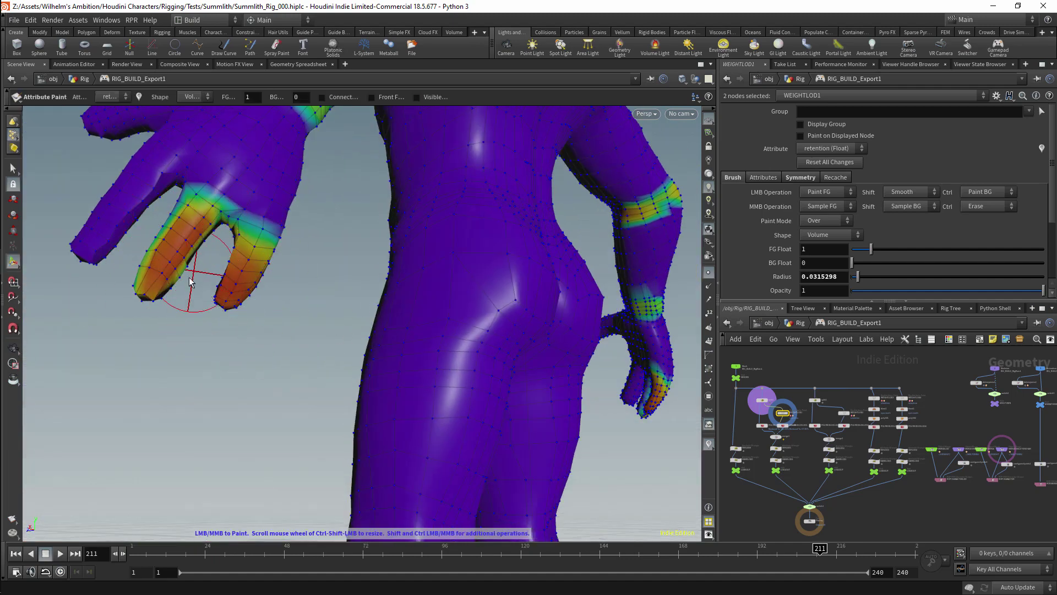
mouse_move(185, 268)
left_mouse_down("alt")
mouse_move(179, 311)
mouse_move(403, 320)
mouse_move(527, 344)
mouse_move(552, 327)
mouse_move(560, 367)
mouse_move(576, 308)
left_mouse_up("alt")
Paint LOD1 retention bands around the knees and the neck
mouse_move(604, 345)
left_mouse_down("alt")
mouse_move(401, 301)
mouse_move(272, 303)
mouse_move(263, 328)
mouse_move(469, 301)
mouse_move(550, 243)
mouse_move(494, 306)
mouse_move(473, 292)
mouse_move(460, 298)
mouse_move(510, 305)
mouse_move(341, 296)
mouse_move(422, 269)
mouse_move(382, 280)
mouse_move(382, 335)
mouse_move(391, 331)
mouse_move(353, 343)
left_mouse_up("alt")
mouse_move(288, 359)
left_mouse_down("alt")
mouse_move(270, 468)
mouse_move(419, 463)
left_mouse_up("alt")
mouse_move(374, 482)
right_mouse_down("alt")
mouse_move(414, 364)
mouse_move(427, 365)
mouse_move(395, 345)
mouse_move(408, 283)
right_mouse_up("alt")
left_click_drag(408, 283, 374, 309, "alt")
left_click_drag(396, 353, 331, 349)
right_click_drag(331, 349, 451, 354, "alt")
left_click_drag(452, 353, 386, 364, "alt")
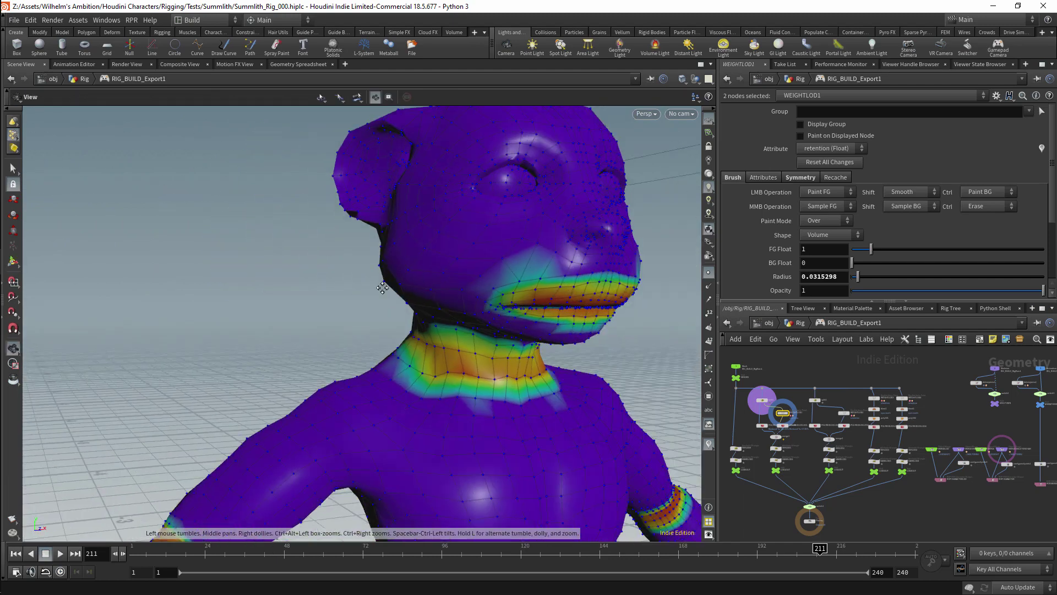
Paint LOD1 retention around the eyes and nose, and return to RIG_BUILD_Export1's parameters
right_click_drag(385, 363, 379, 393, "alt")
mouse_move(330, 275)
left_mouse_down()
mouse_move(262, 293)
mouse_move(316, 318)
mouse_move(259, 313)
mouse_move(324, 285)
mouse_move(315, 316)
left_mouse_up()
right_click_drag(262, 313, 341, 275, "alt")
left_click_drag(341, 276, 427, 245, "alt")
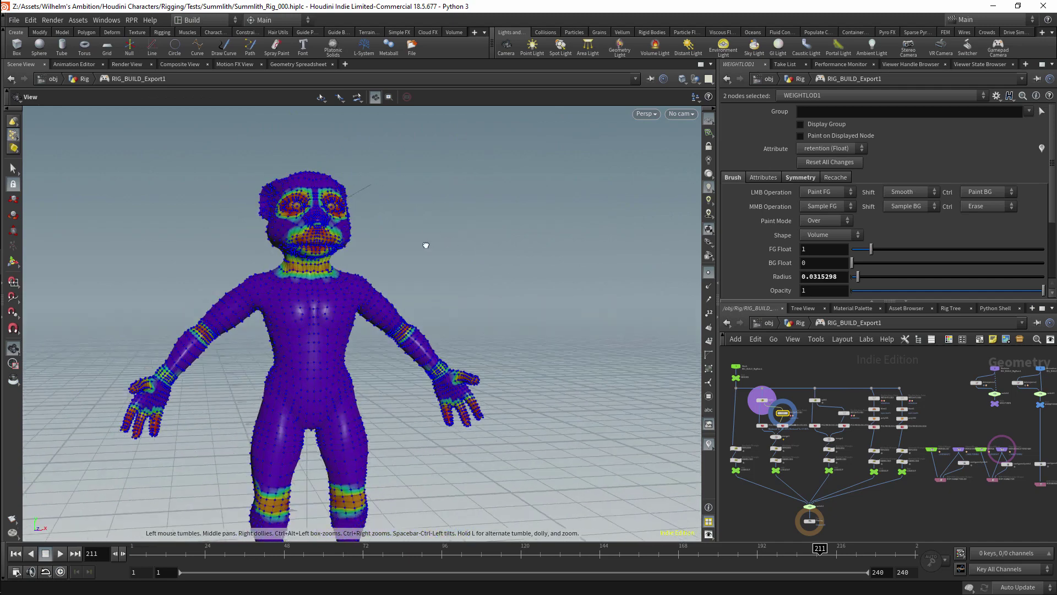
right_click_drag(427, 246, 482, 220, "alt")
key("Escape")
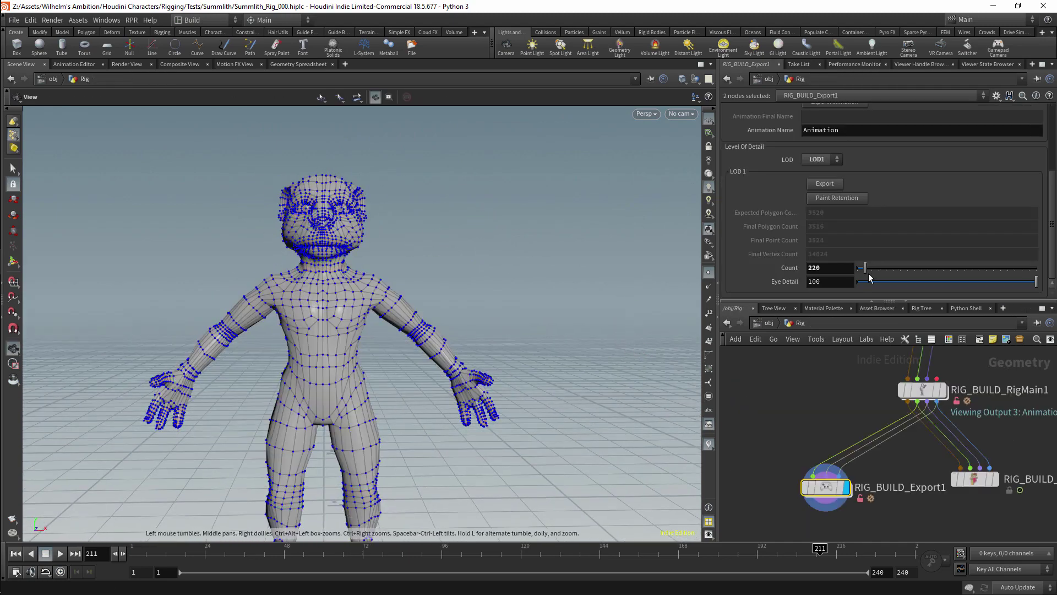
Try a lower Count for LOD1 and undo the change
left_click_drag(866, 268, 851, 276)
scroll(495, 257, "up", 5)
key("ctrl+z")
scroll(418, 321, "up", 2)
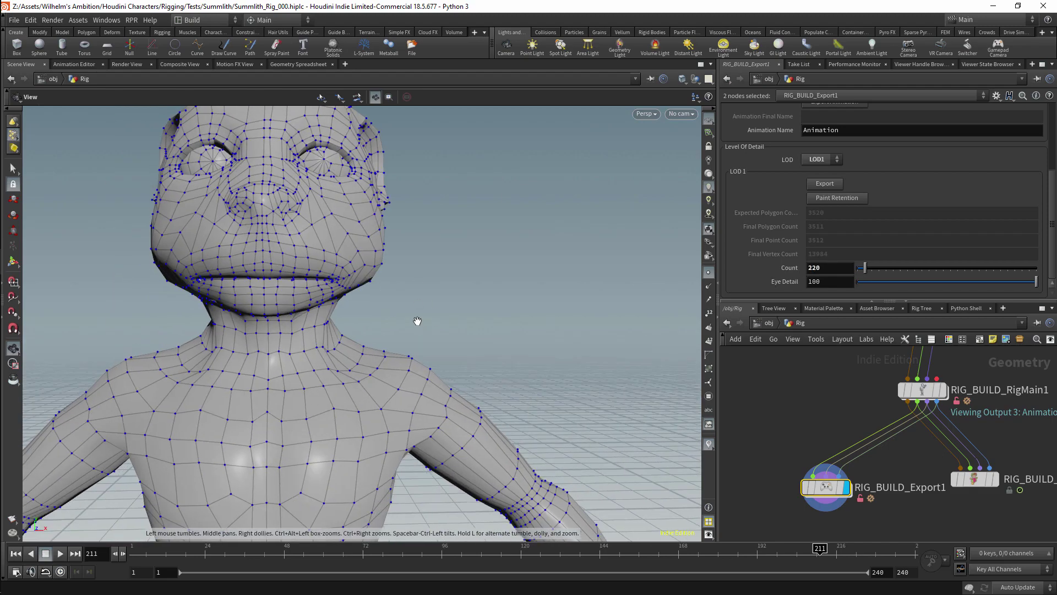
Switch the level of detail to LOD2 and set its Count to 200
left_click(826, 194)
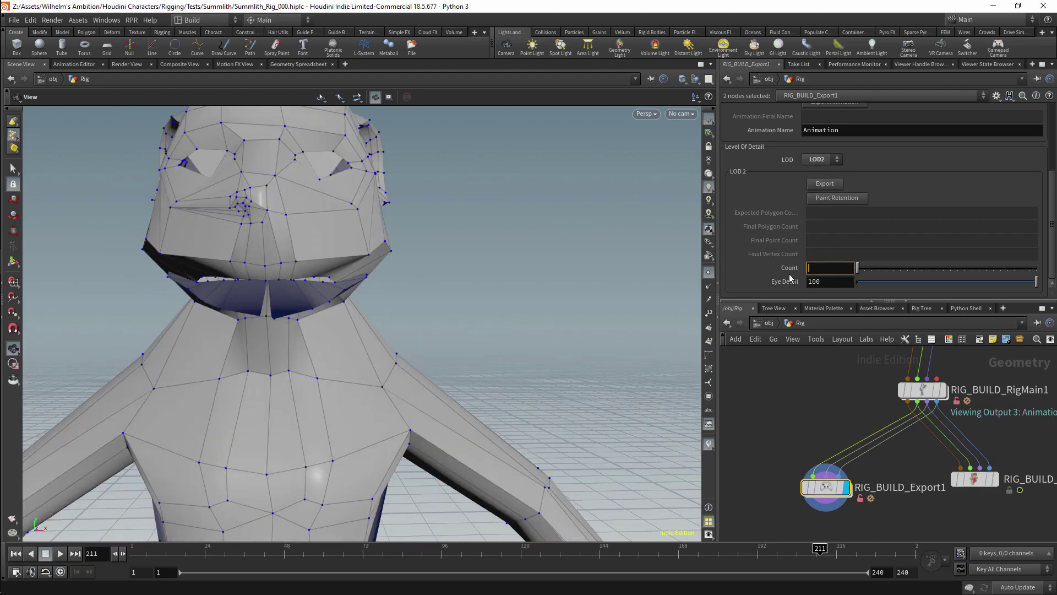
type("200")
key("Return")
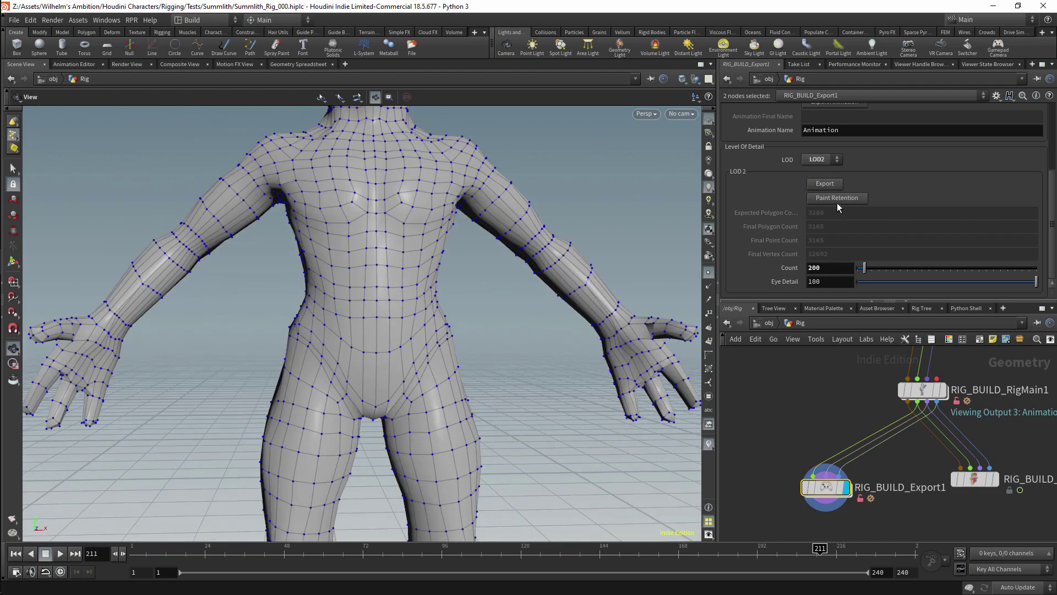
Paint LOD2's retention over the face, elbows and hands, and return to RIG_BUILD_Export1's parameters
left_click(837, 197)
key("Return")
mouse_move(628, 418)
left_mouse_down()
mouse_move(606, 414)
mouse_move(607, 439)
left_mouse_up()
mouse_move(515, 266)
left_mouse_down()
mouse_move(479, 283)
mouse_move(267, 484)
mouse_move(514, 352)
mouse_move(386, 165)
mouse_move(406, 154)
mouse_move(331, 319)
mouse_move(341, 319)
left_mouse_up()
mouse_move(623, 350)
left_mouse_down()
mouse_move(585, 265)
mouse_move(418, 243)
mouse_move(524, 236)
left_mouse_up()
scroll(447, 270, "up", 3)
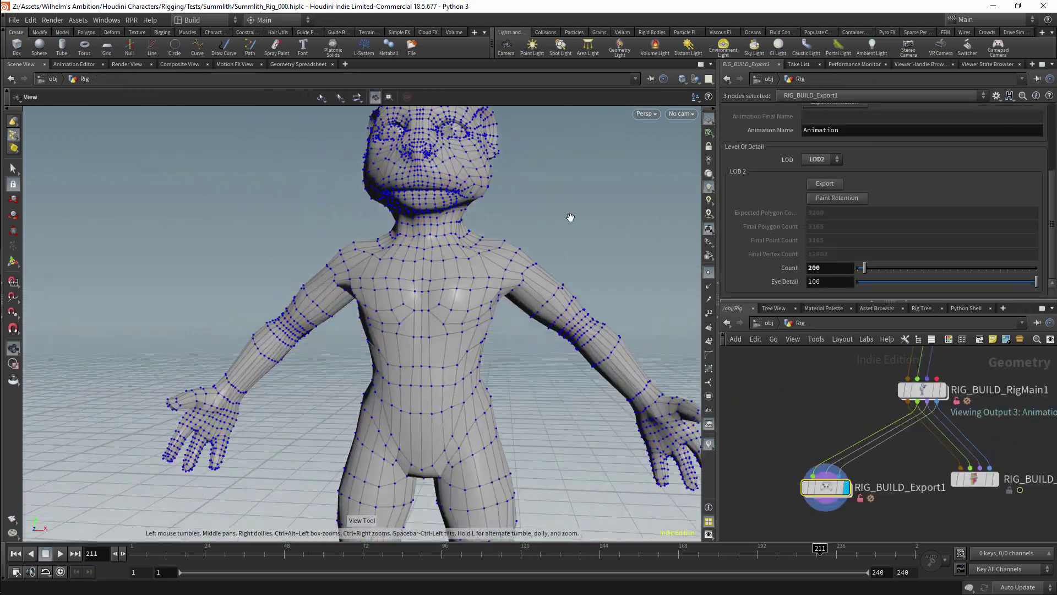
Switch the level of detail to LOD3 and set its Label value to 150
left_click(821, 159)
left_click(838, 211)
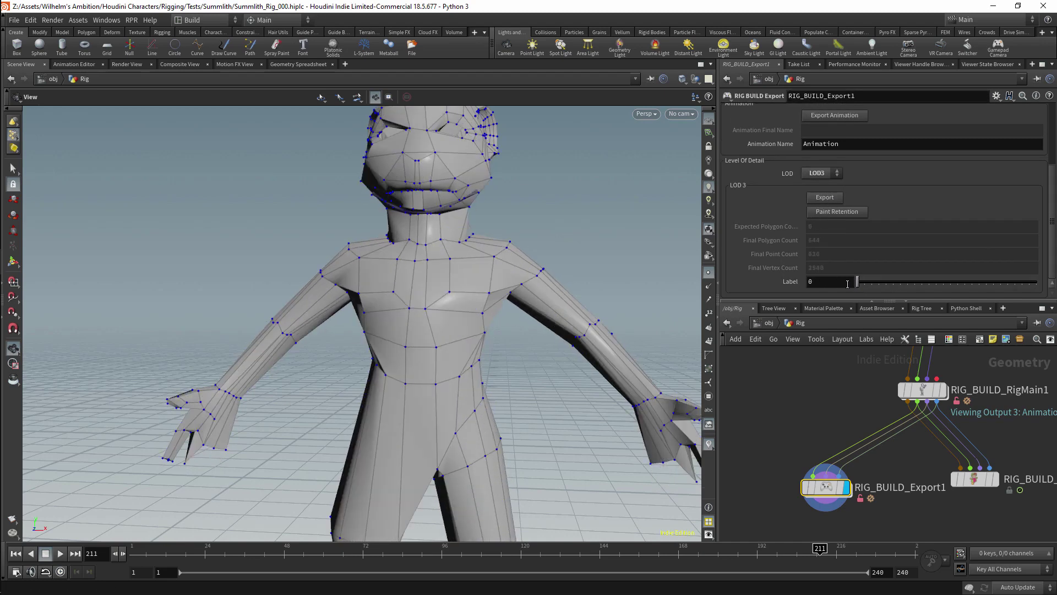
type("150")
key("Return")
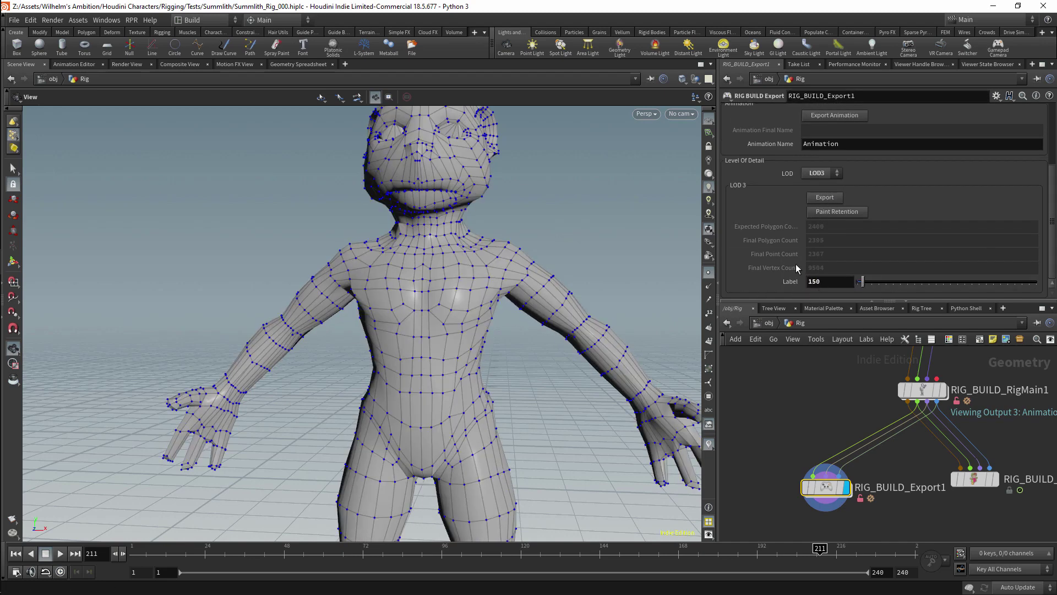
Return to LOD2 and set its Count to 140
left_click(820, 173)
left_click(821, 199)
type("140")
key("Return")
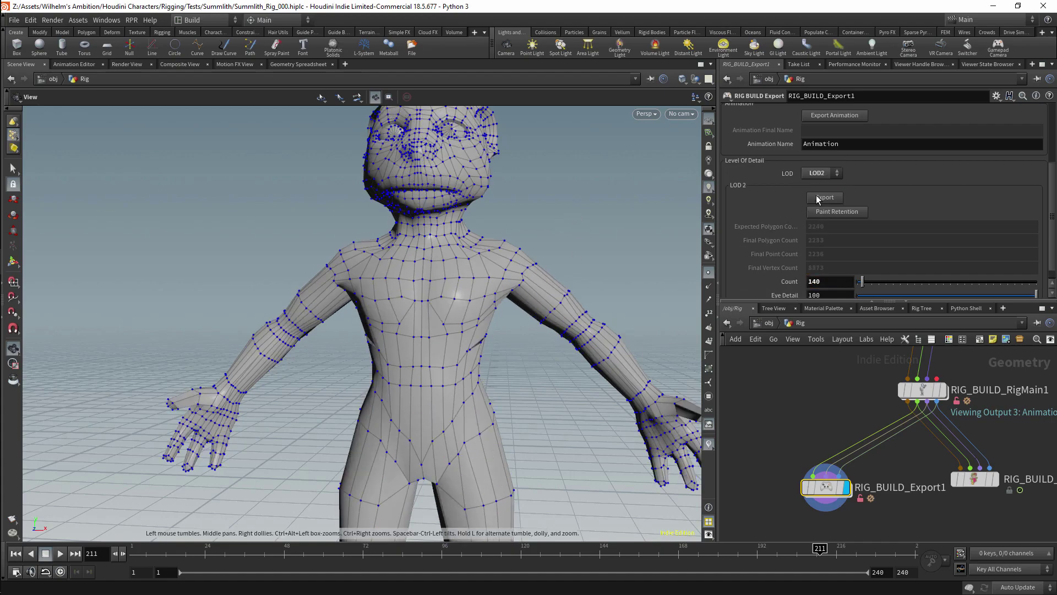
Switch the level of detail to LOD3 and set its Label value to 100
left_click(815, 217)
left_click(811, 281)
type("100")
key("Return")
Paint LOD3's retention over the nose, mouth, elbows and hands
mouse_move(479, 224)
left_mouse_down()
mouse_move(448, 285)
mouse_move(524, 302)
mouse_move(437, 230)
mouse_move(448, 307)
left_mouse_up()
scroll(437, 230, "down", 3)
left_click(837, 211)
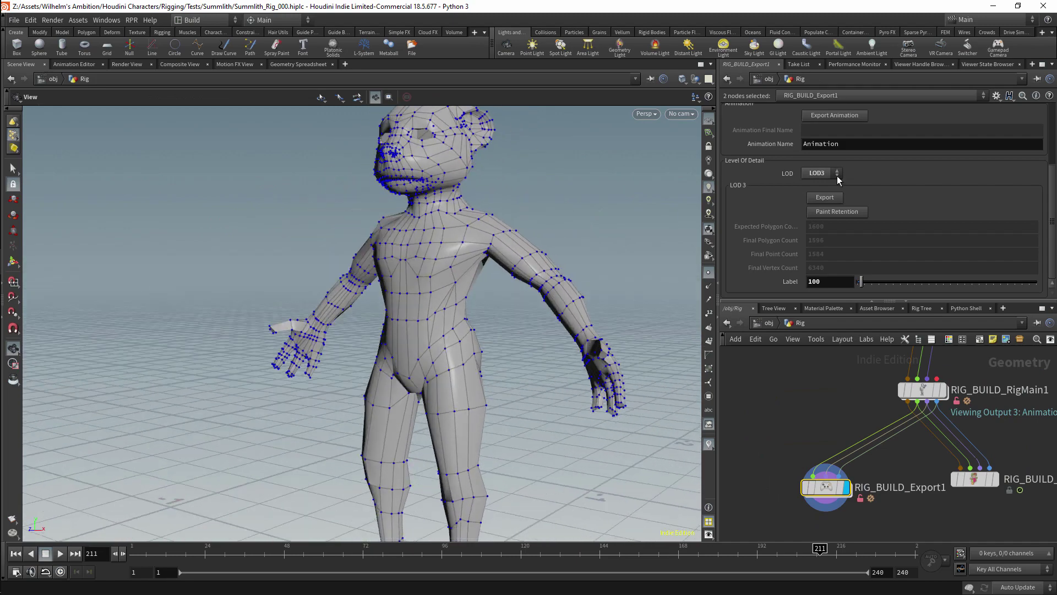
Switch the level of detail to LOD4 and set its Count to 77
left_click(838, 175)
left_click(819, 228)
left_click_drag(860, 285, 861, 285)
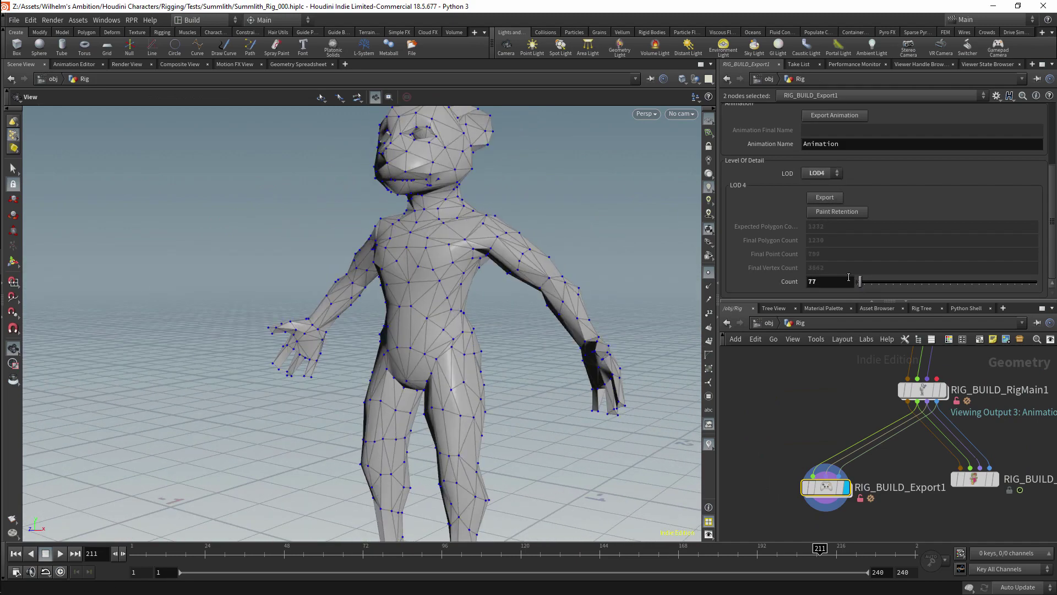
Switch the level of detail back to LOD3 and reduce its Label value to 80, ending at 70
scroll(602, 199, "up", 5)
left_click(821, 173)
left_click(820, 217)
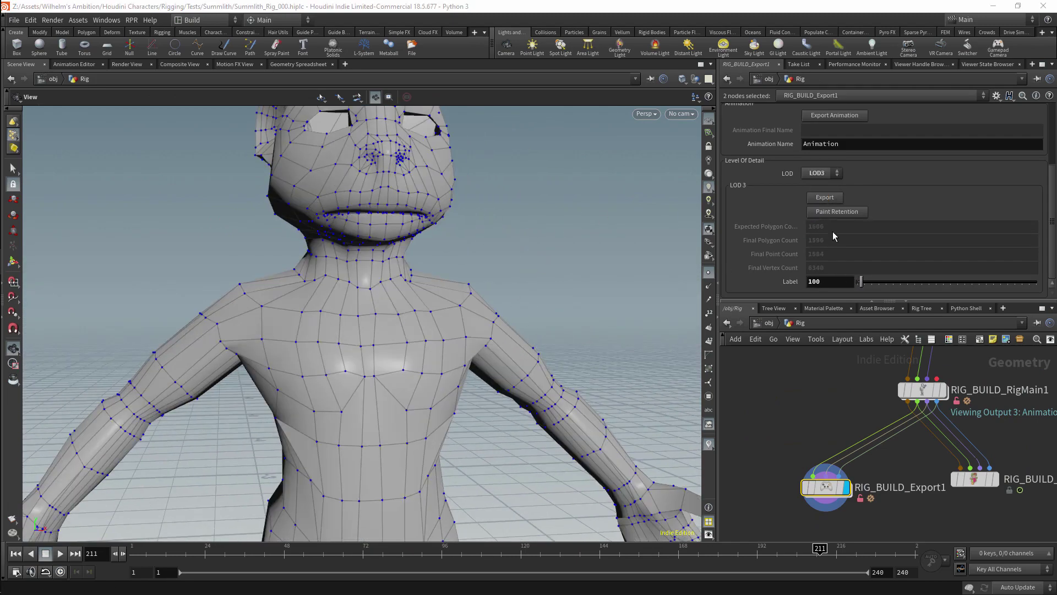
type("80")
key("Return")
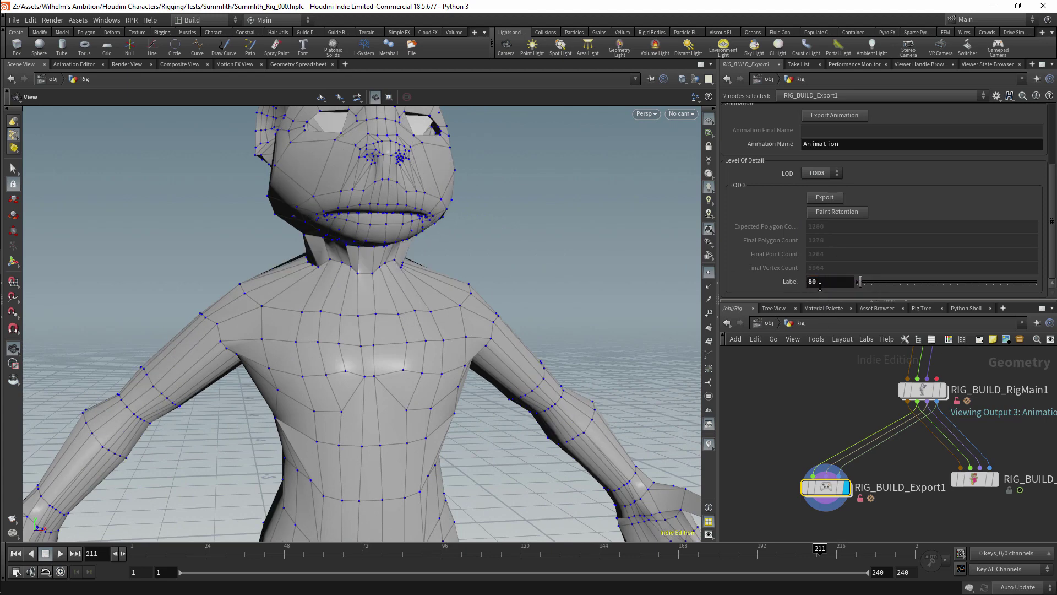
double_click(814, 281)
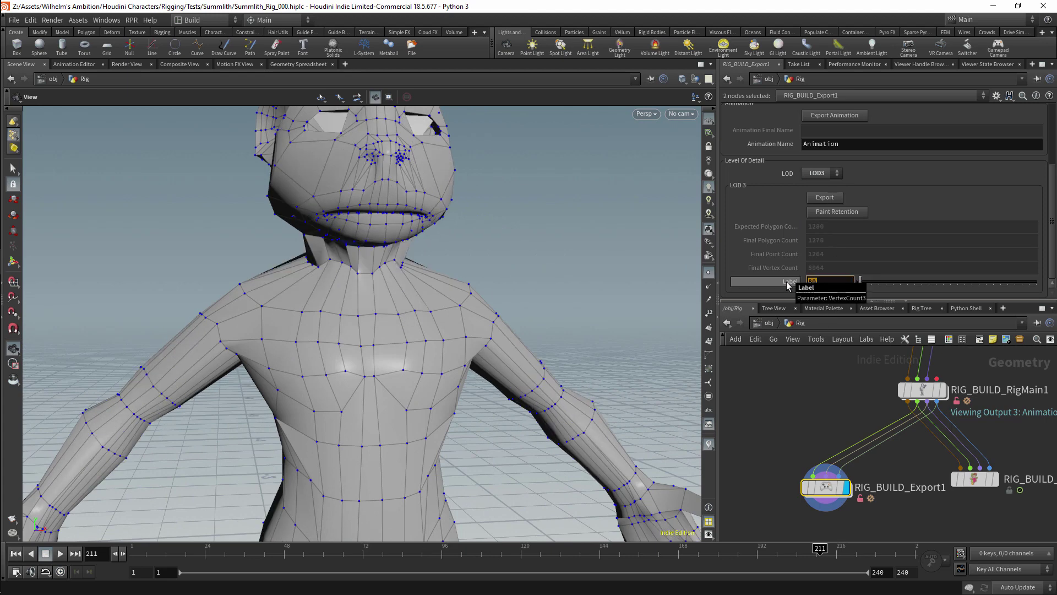
type("70")
key("Return")
Paint LOD4's retention over the shoulders, elbows, hands and knees, and return to the Rig network
scroll(615, 277, "down", 5)
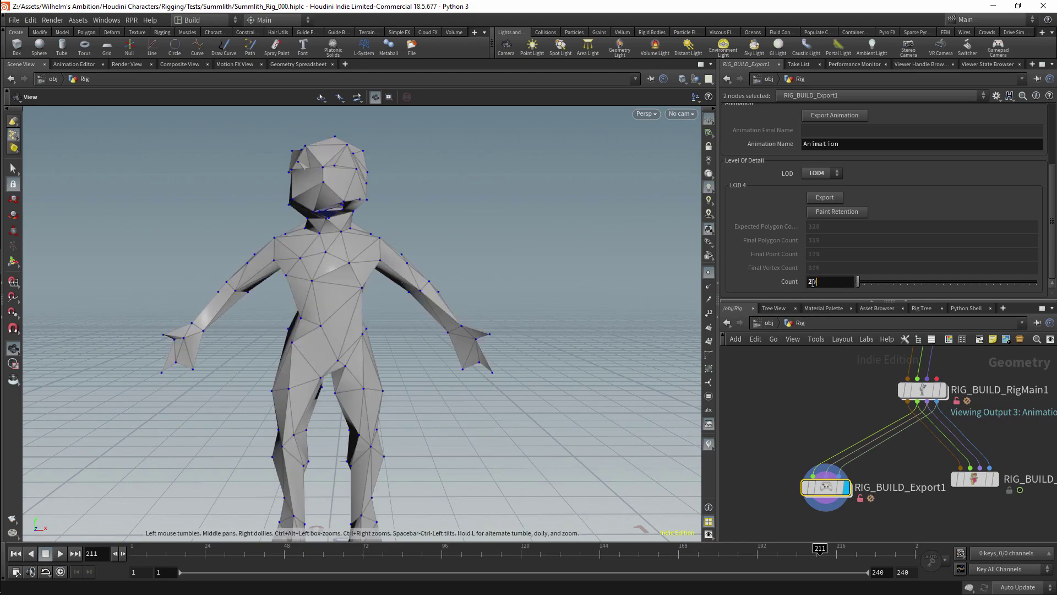
left_click_drag(628, 210, 513, 278)
left_click(837, 211)
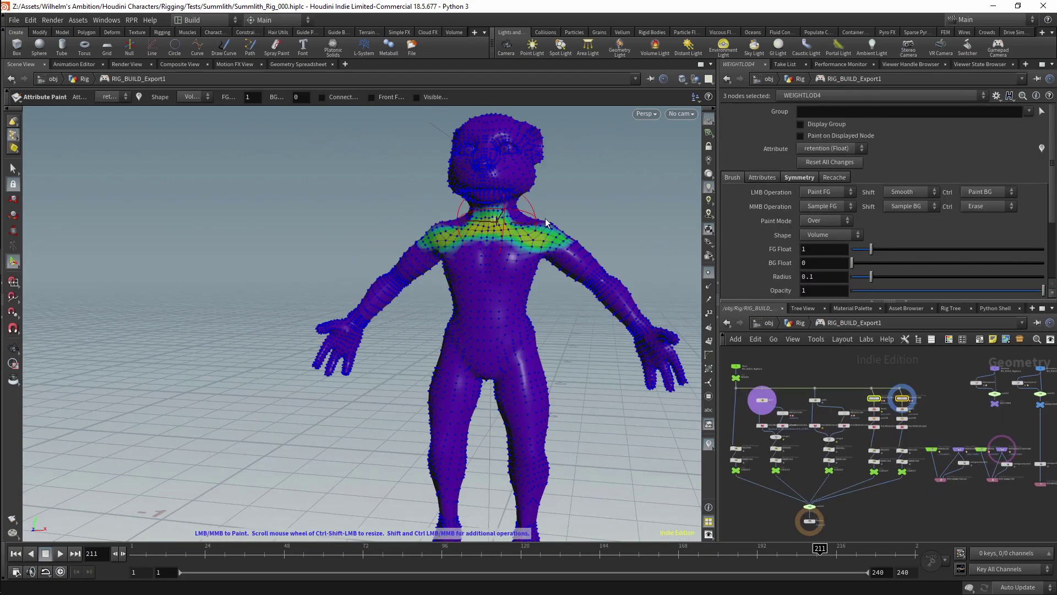
mouse_move(553, 356)
left_mouse_down()
mouse_move(538, 371)
mouse_move(566, 354)
mouse_move(578, 235)
left_mouse_up()
middle_click_drag(578, 236, 504, 302)
left_click_drag(504, 302, 523, 278)
key("Return")
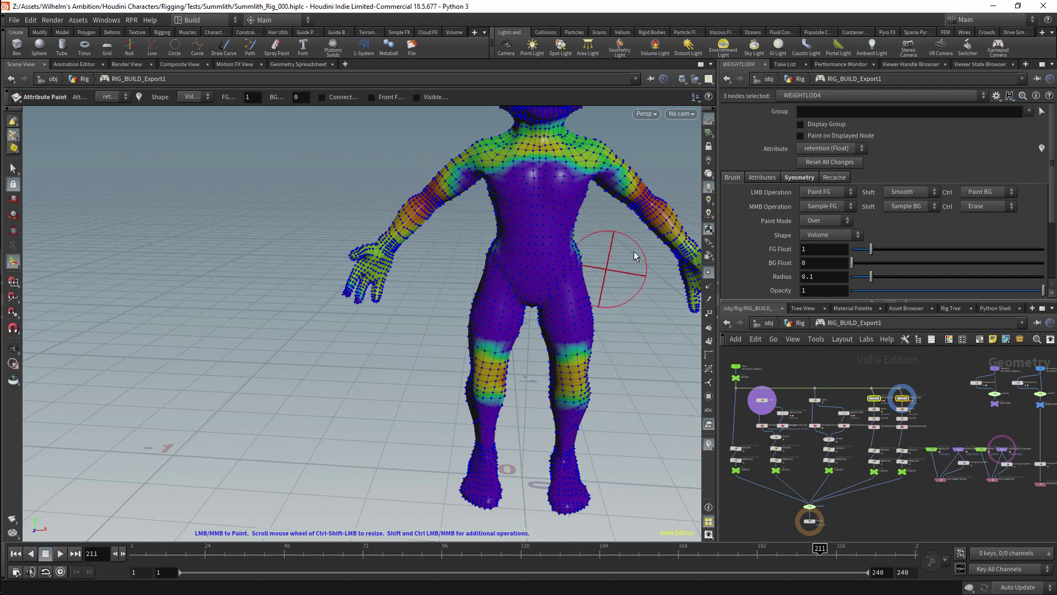
left_click_drag(633, 295, 502, 190, "alt")
key("u")
mouse_move(597, 302)
left_mouse_down()
mouse_move(633, 278)
mouse_move(498, 278)
mouse_move(522, 271)
left_mouse_up()
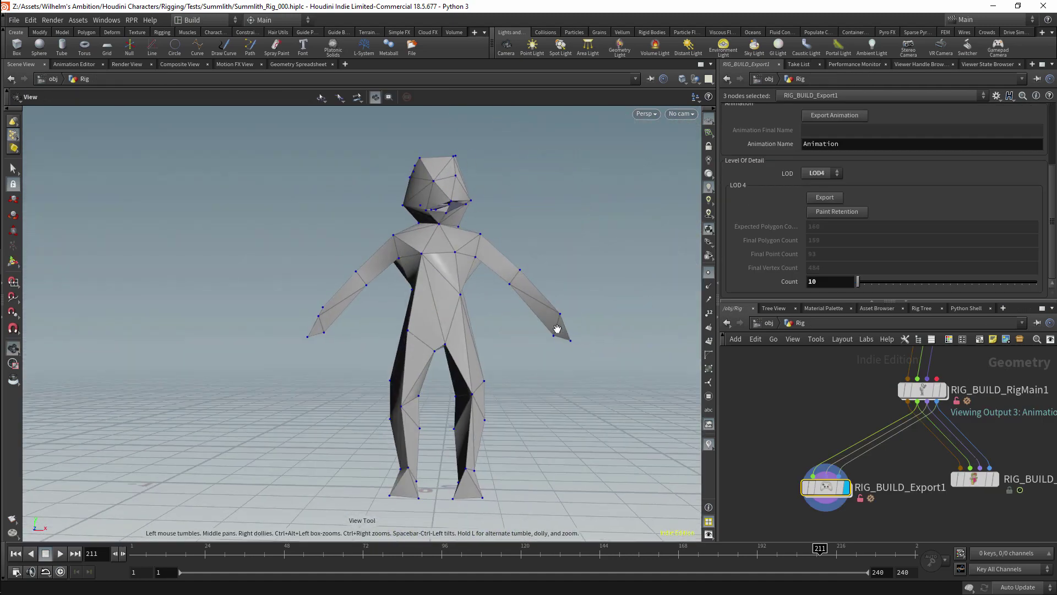
Set the export node's Character Name to Summlith
scroll(463, 300, "down", 4)
scroll(1055, 173, "up", 3)
double_click(818, 169)
type("Summlith")
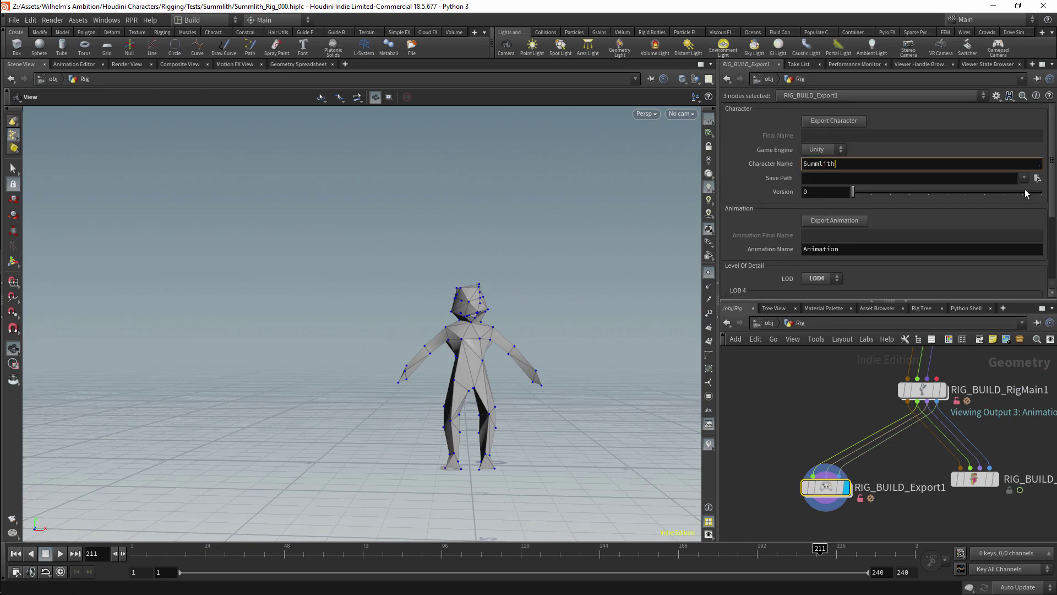
Create a directory named FBX in $HIP and set the Save Path to $HIP/FBX/
left_click(1038, 178)
left_click(1024, 105)
type("FBX")
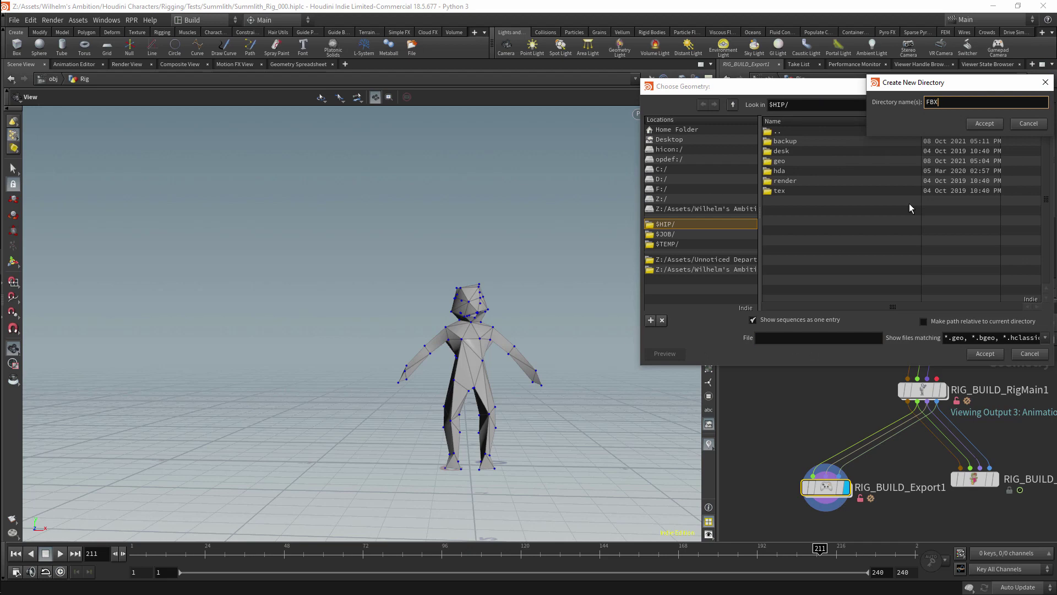
key("Return")
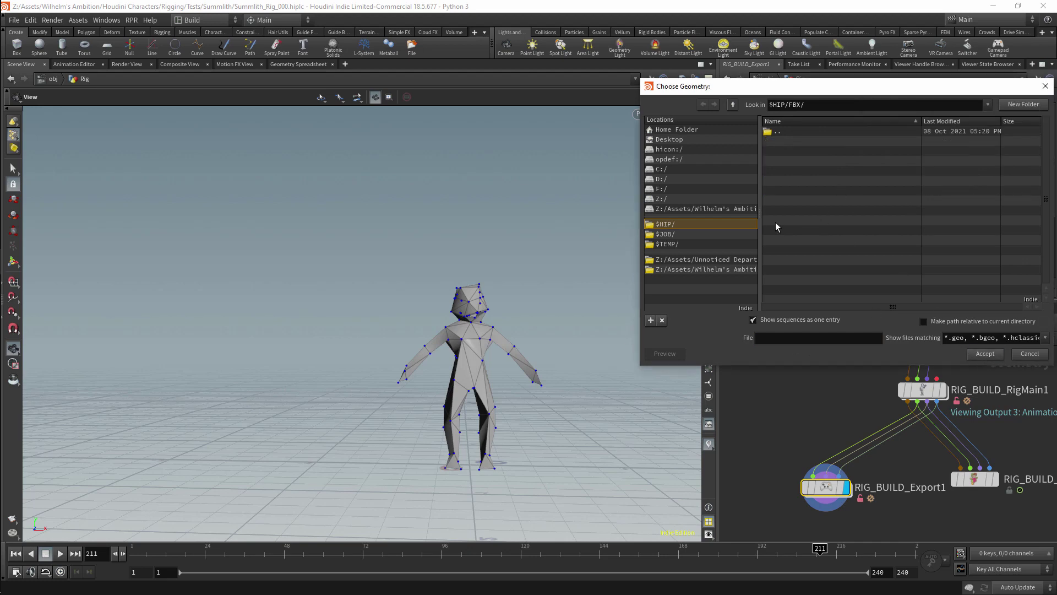
key("Return")
left_click_drag(945, 86, 586, 58)
left_click(670, 326)
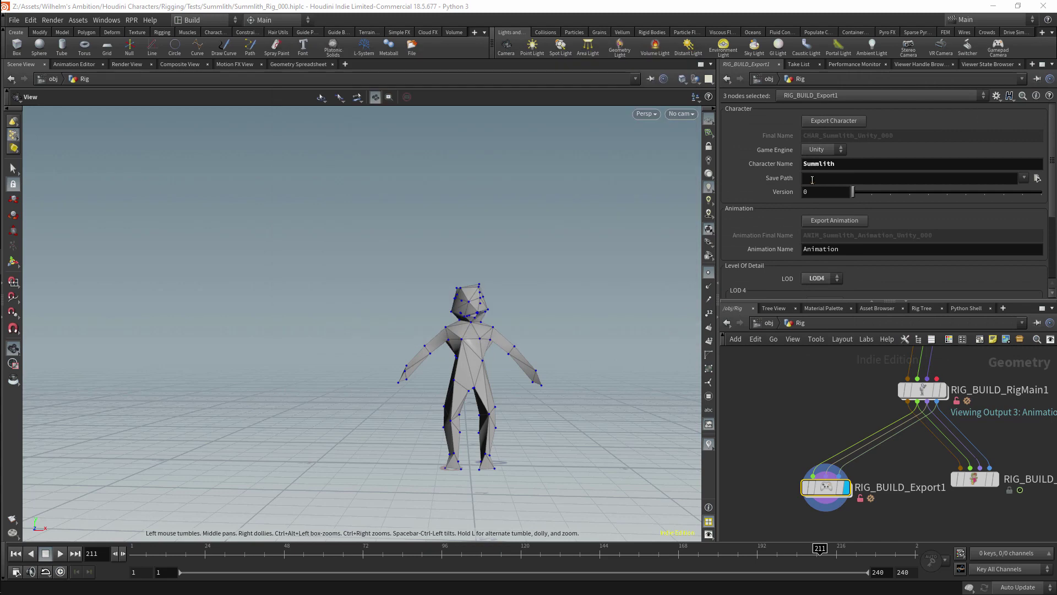
left_click(1039, 179)
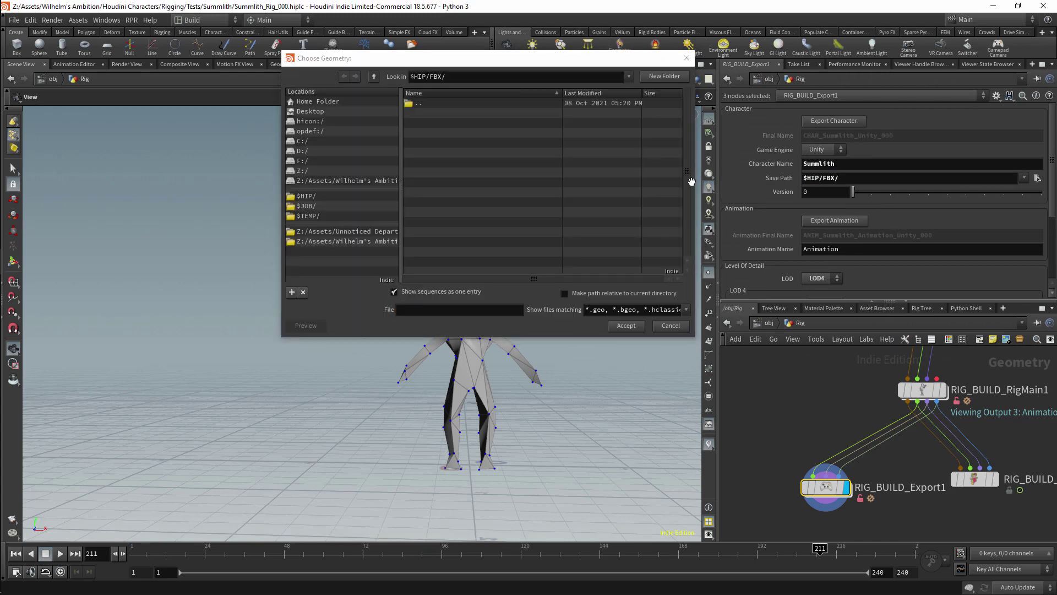
key("Return")
Set the Save Path to $HIP/geo/ and the character's Version to 1
left_click(1038, 179)
left_click(306, 196)
key("Return")
key("Escape")
left_click_drag(854, 196, 871, 193)
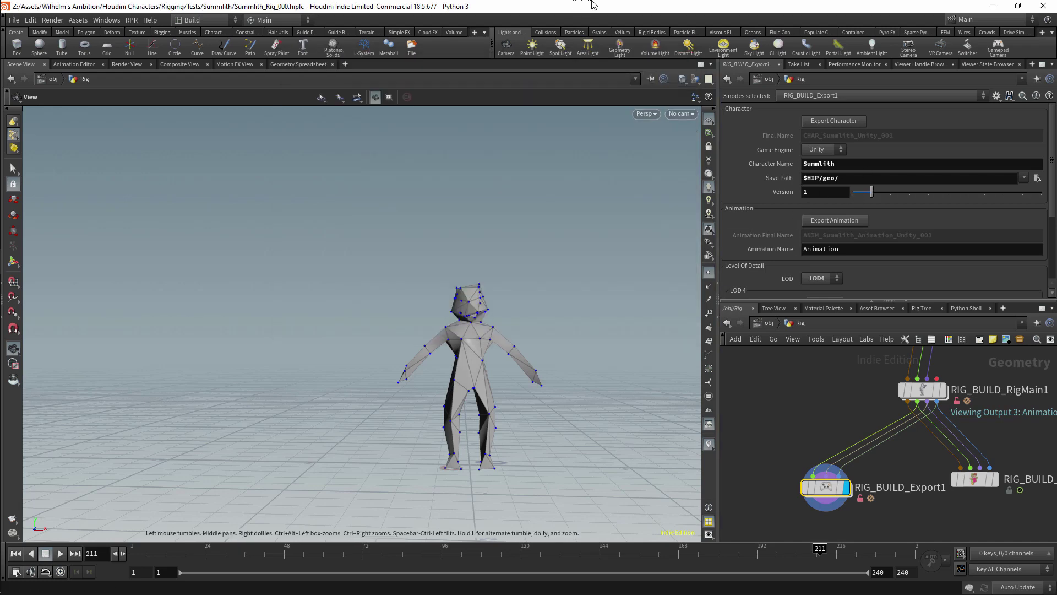
Step the level of detail from LOD4 back through LOD2 and LOD1 to LOD0
scroll(857, 215, "down", 3)
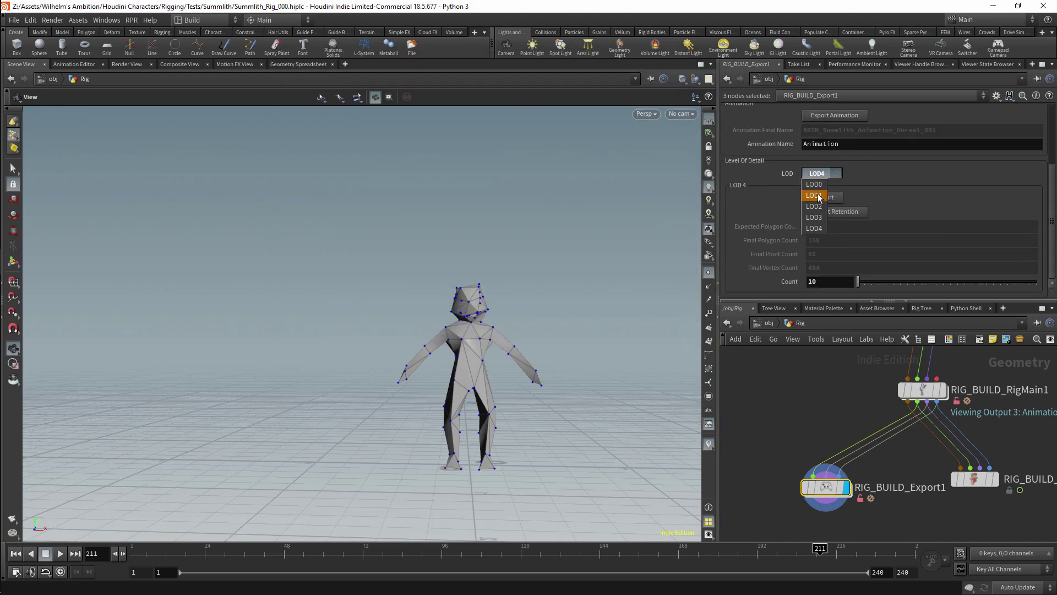
left_click(814, 207)
left_click(825, 174)
left_click(824, 195)
left_click(821, 186)
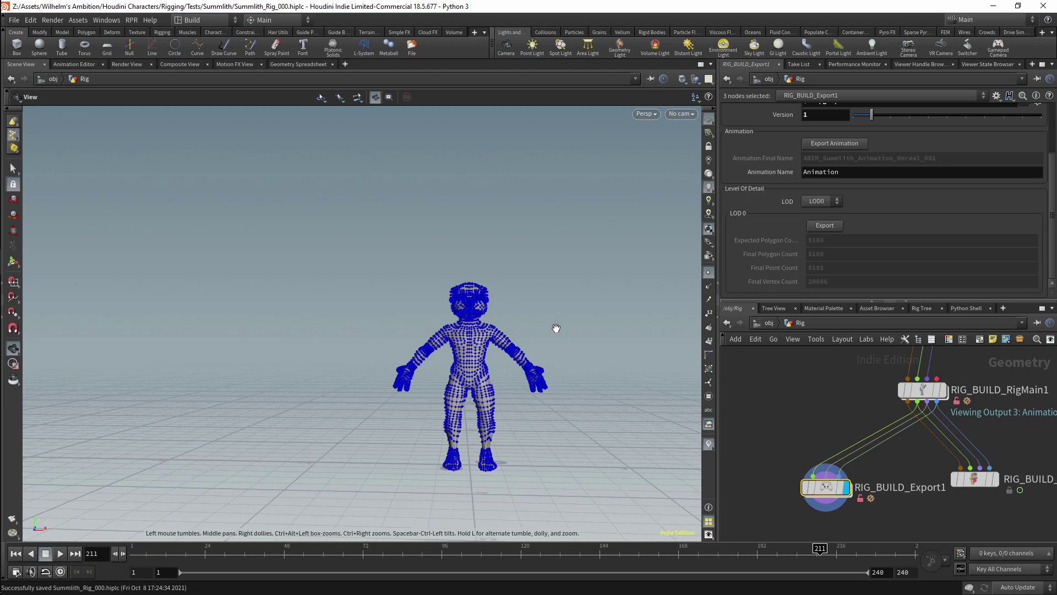
Set the Animation Name to RandomPose and export the animation
type("RandomPose")
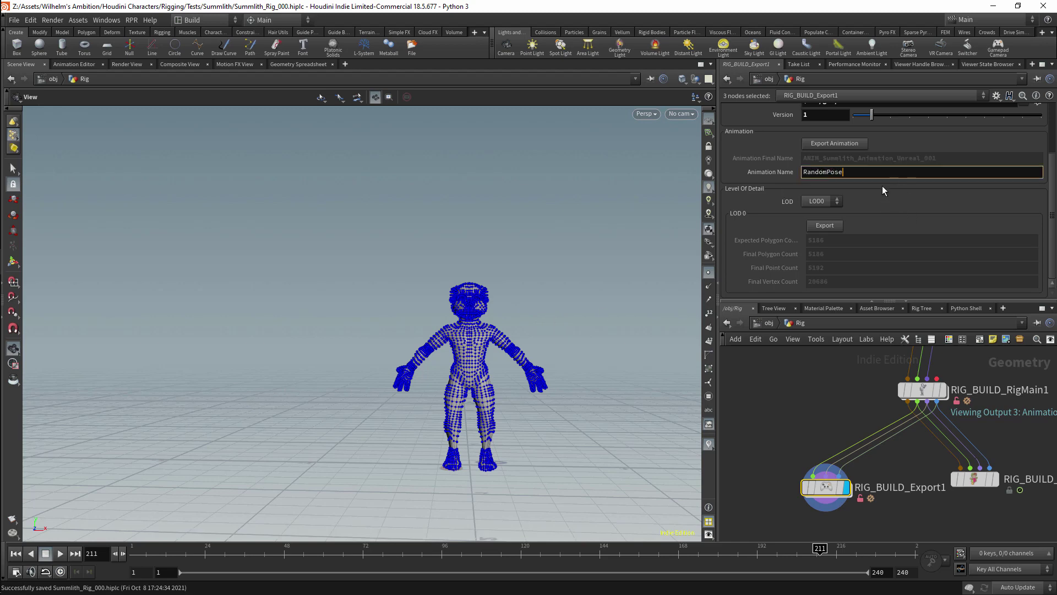
key("Return")
left_click(838, 144)
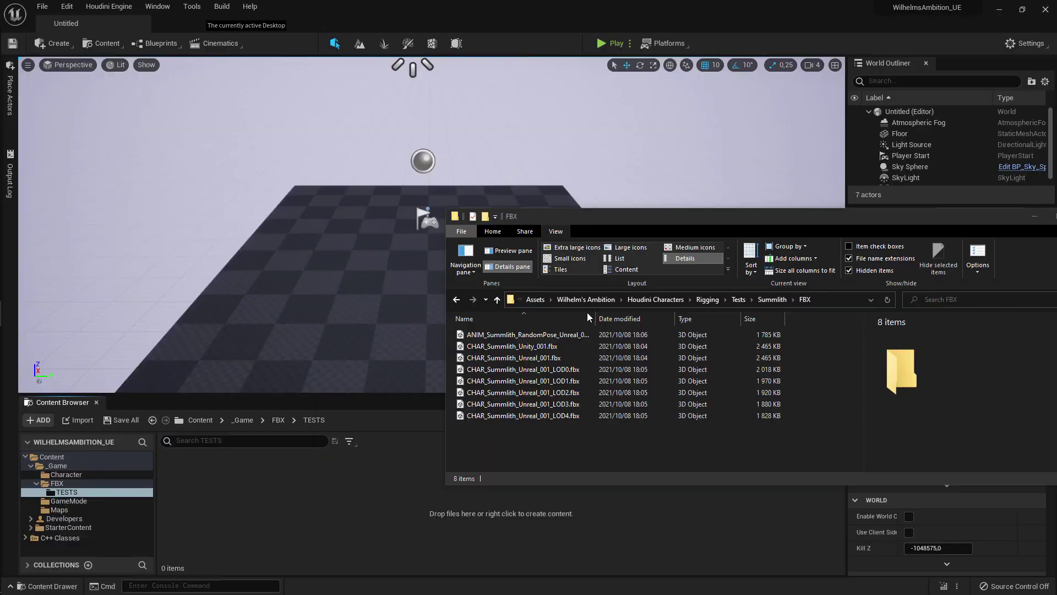
In Unreal Editor, import CHAR_Summlith_Unreal_001_LOD0.fbx into the TESTS content folder and dismiss the import message log
left_click(551, 370)
left_click_drag(550, 370, 275, 496)
left_click_drag(651, 234, 656, 347)
left_click(563, 512)
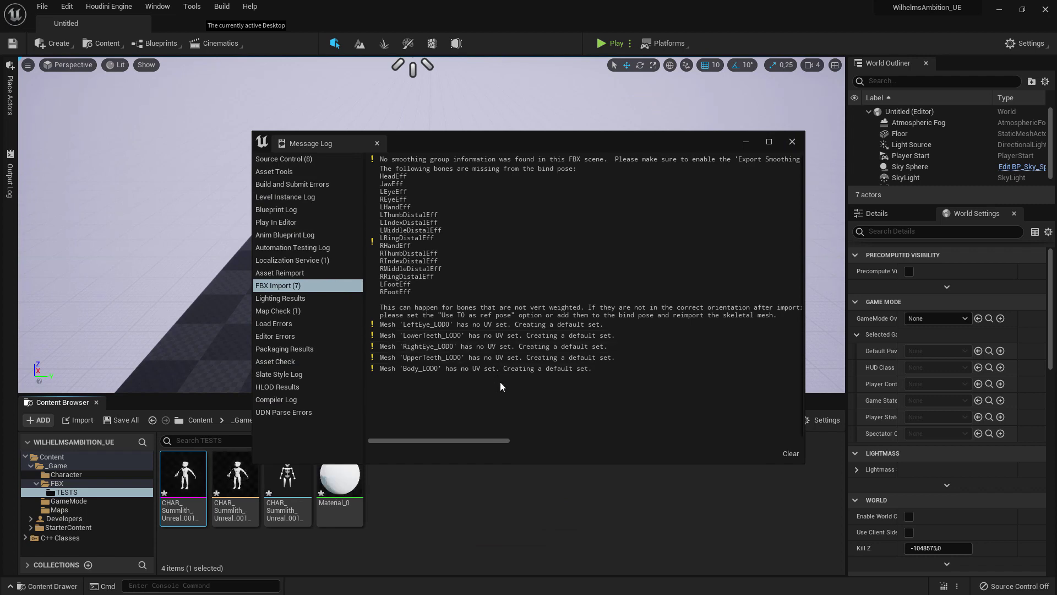
left_click(793, 141)
Place the imported Summlith skeletal mesh on the level's floor and open the mesh in its asset editor
left_click_drag(184, 476, 384, 295)
right_click_drag(385, 296, 384, 296)
left_click_drag(380, 247, 435, 243, "alt")
key("ctrl+e")
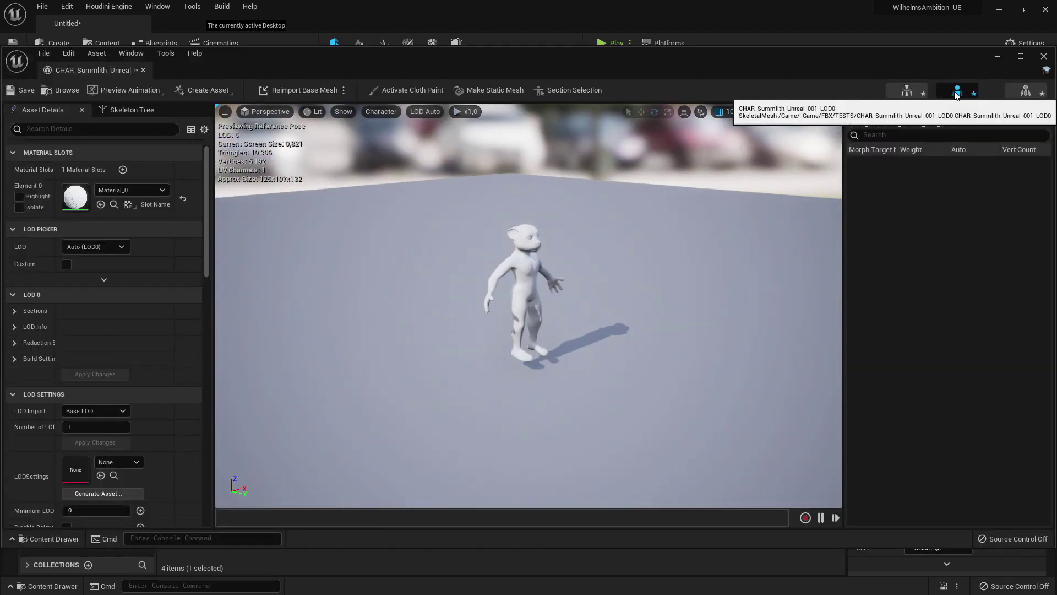
Open the Summlith skeleton and select the RHand bone to test its rotation
left_click(907, 91)
left_click_drag(201, 305, 210, 455)
left_click(136, 222)
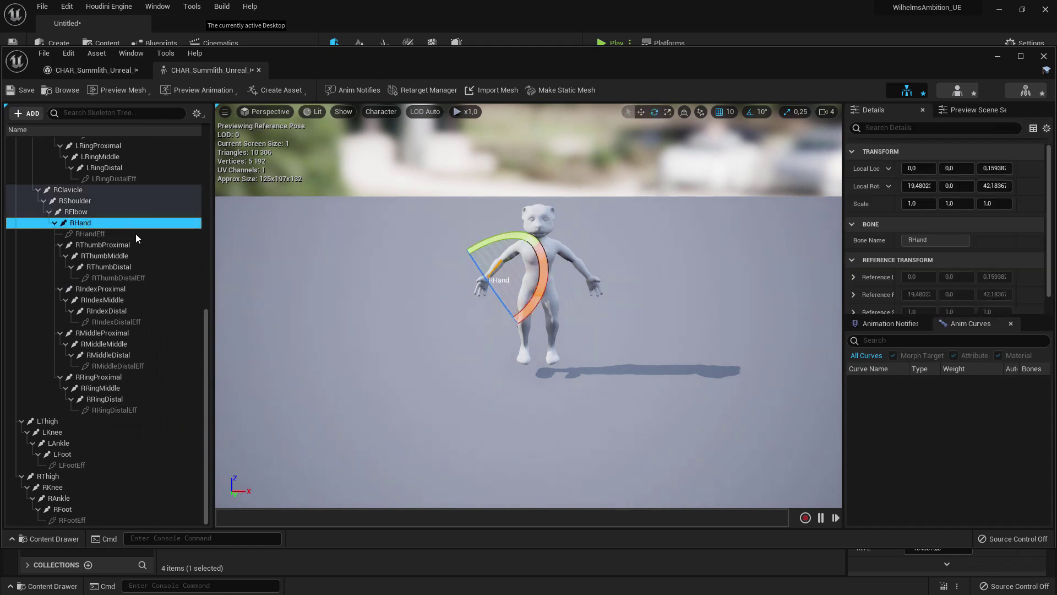
left_click_drag(545, 271, 545, 271)
Rotate the RElbow bone to bend the right forearm downward and inspect the deformation
left_click(77, 212)
left_click_drag(474, 300, 461, 325)
right_click_drag(595, 223, 595, 223)
right_click_drag(548, 259, 548, 258)
scroll(51, 428, "up", 10)
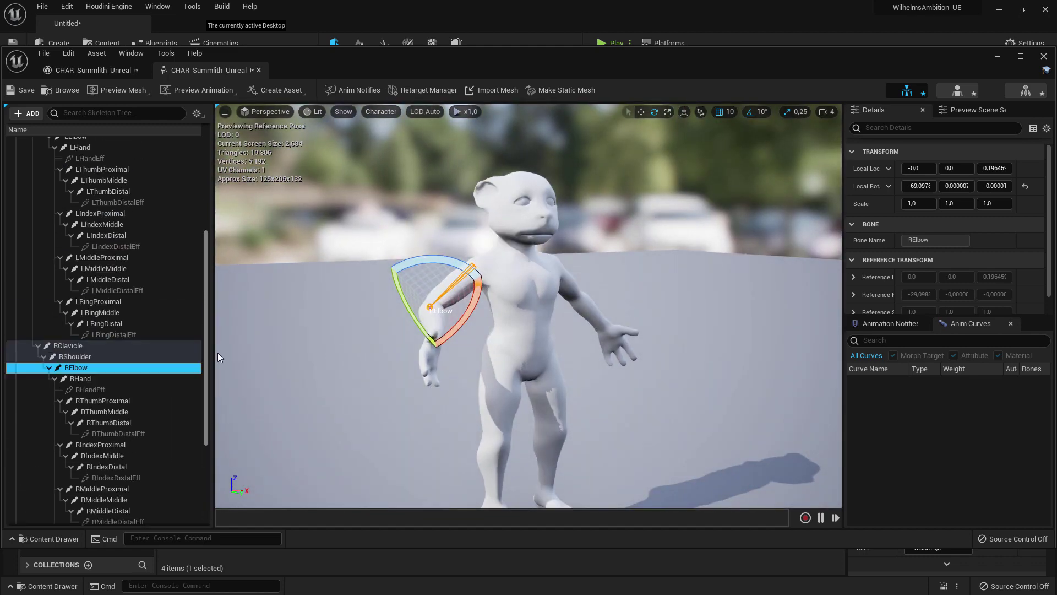
Rotate the Neck bone and the Head bone to test the head's deformation
left_click(61, 197)
left_click_drag(544, 237, 584, 220)
left_click(67, 208)
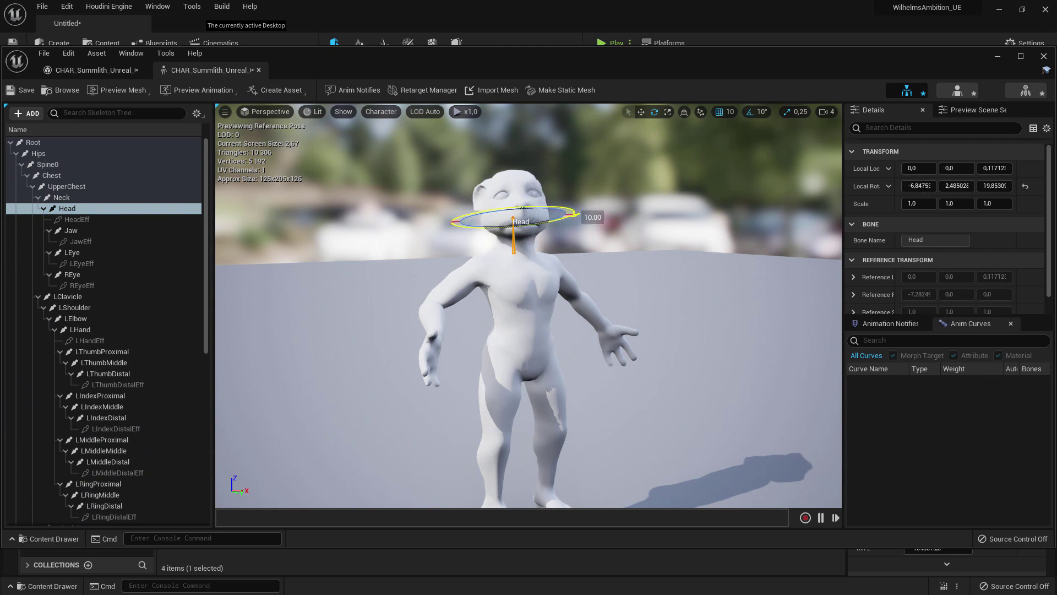
left_click(515, 277)
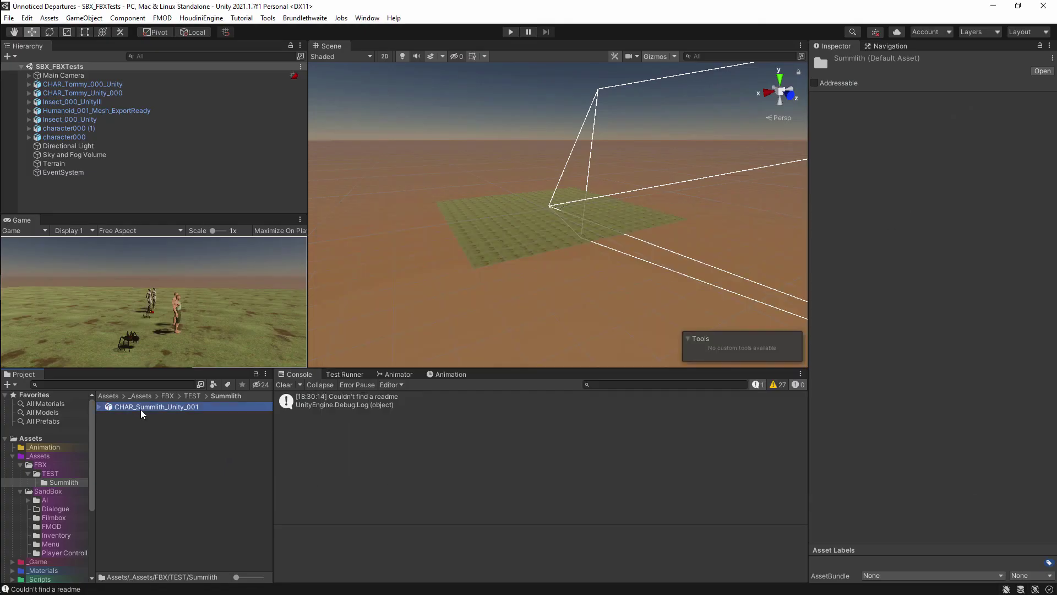
In Unity, set CHAR_Summlith_Unity_001's Avatar Definition to Create From This Model and place the character in the scene
left_click(141, 407)
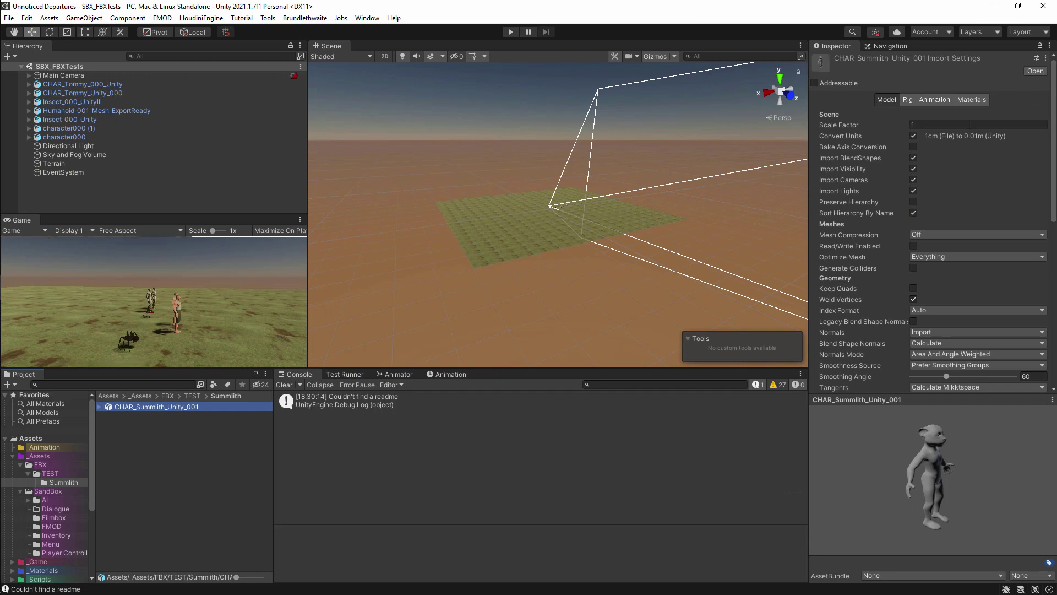
left_click(933, 100)
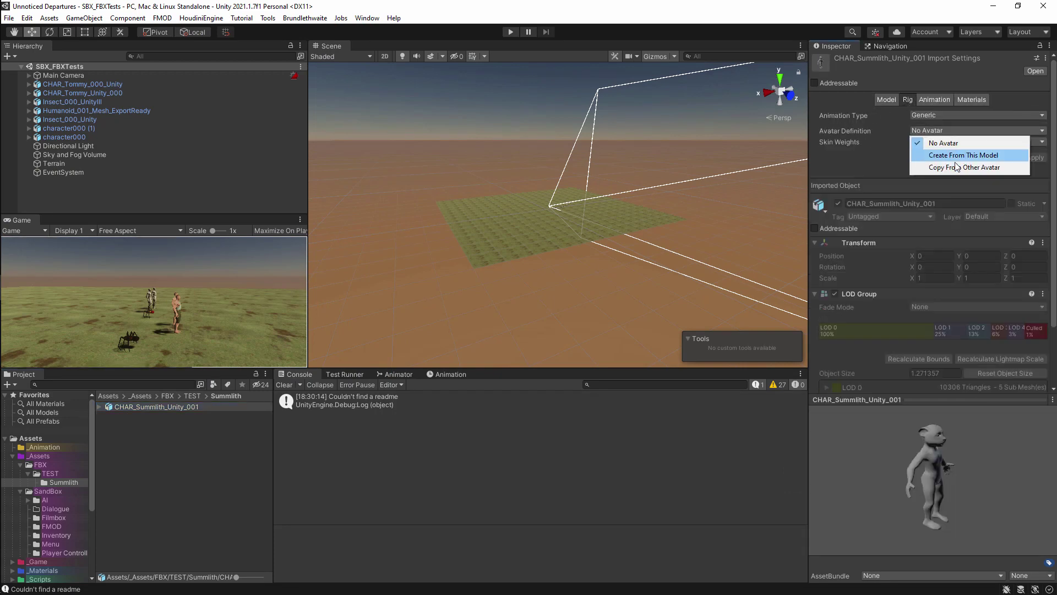
left_click(964, 155)
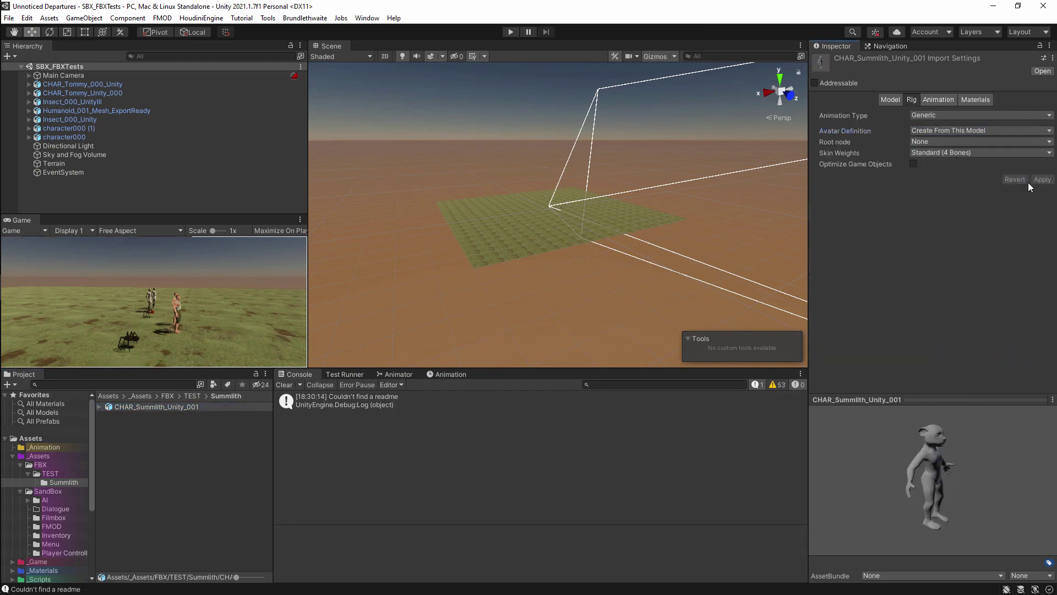
left_click(544, 207)
left_click_drag(616, 203, 492, 275, "alt")
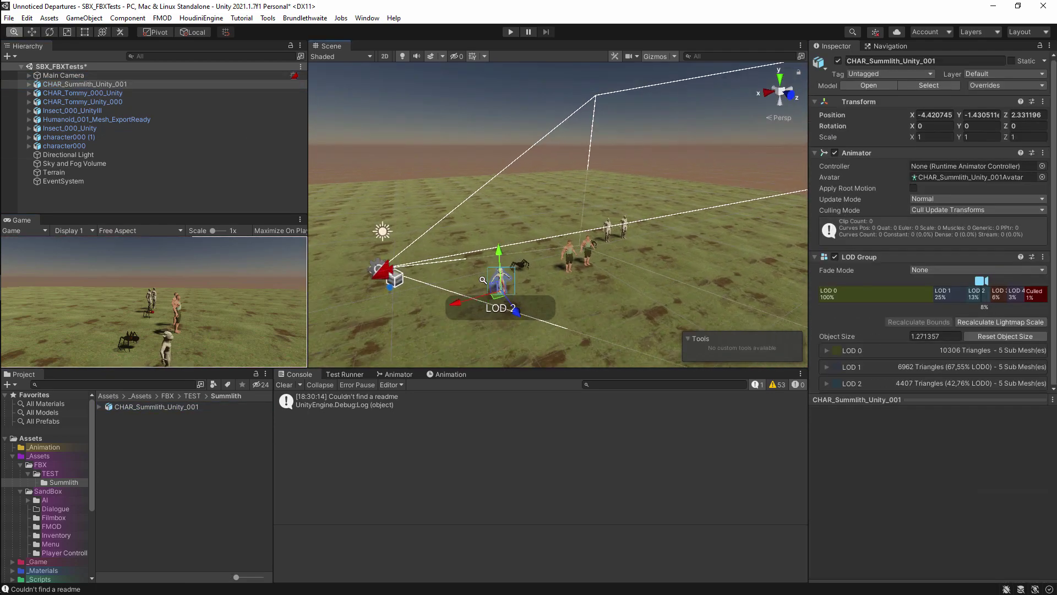
Play the scene, inspect the Summlith character in a maximized game view, and stop playback
key("ctrl+p")
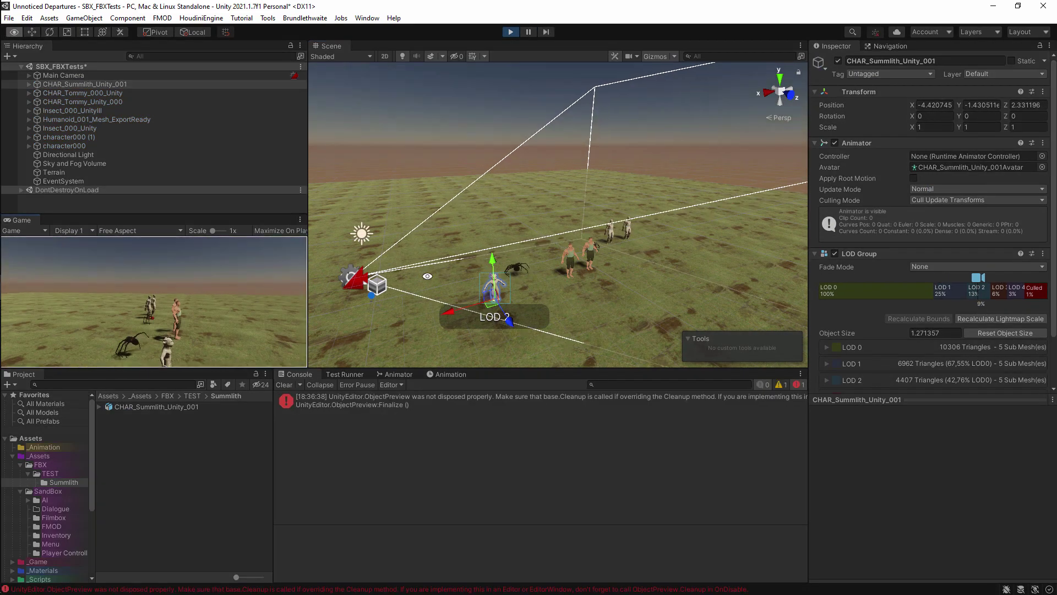
left_click_drag(484, 268, 457, 294, "alt")
left_click(227, 319)
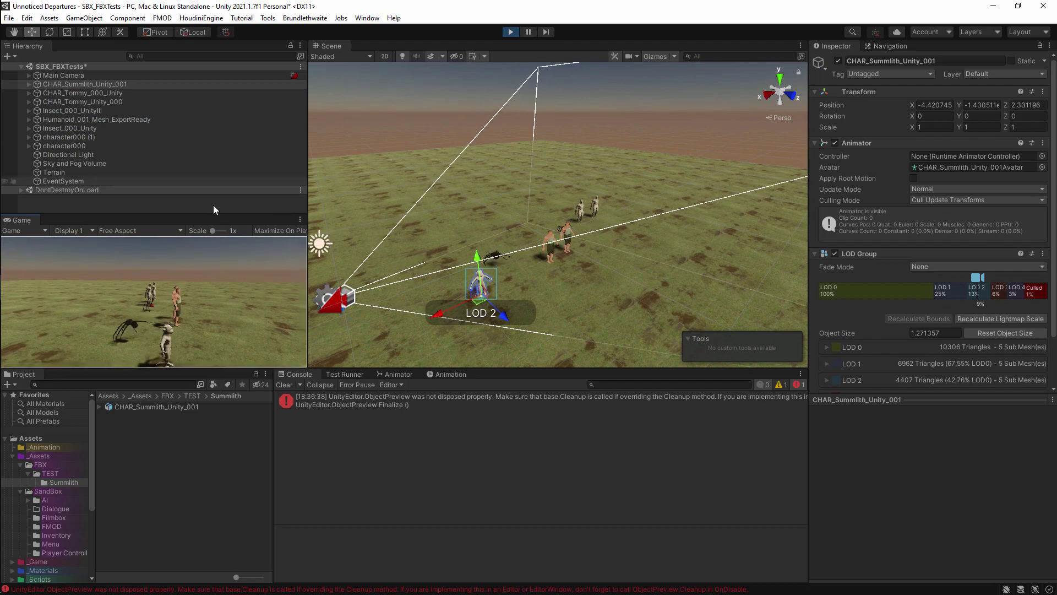
left_click(300, 220)
left_click(328, 259)
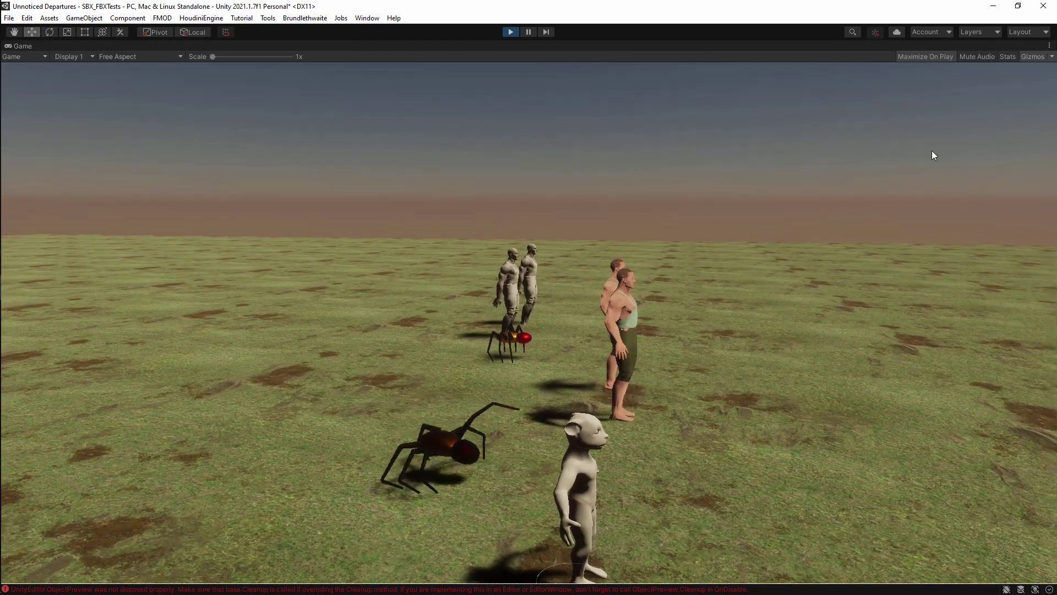
left_click(559, 325)
left_click(511, 33)
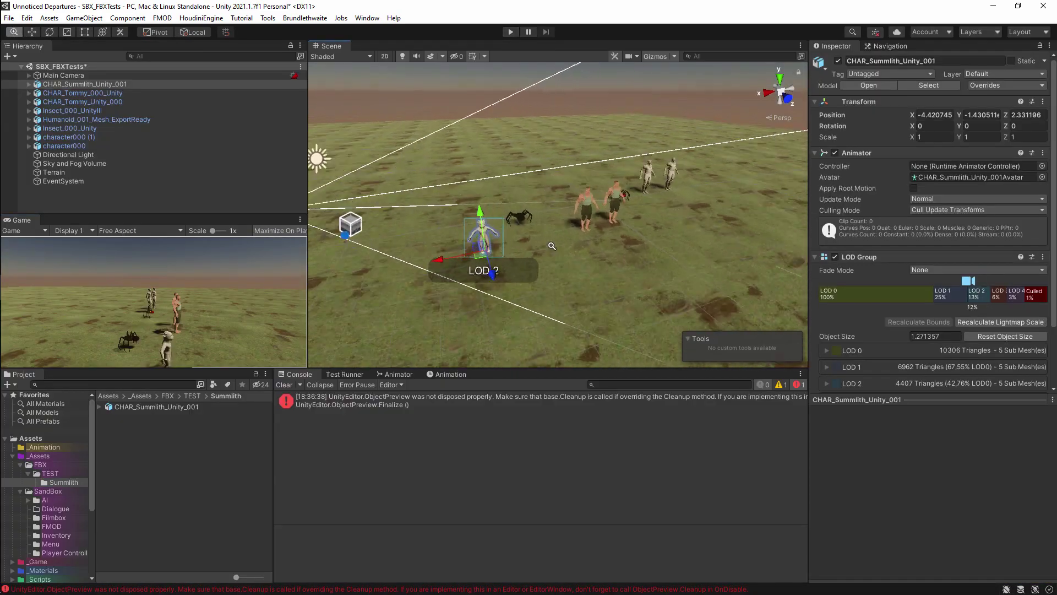